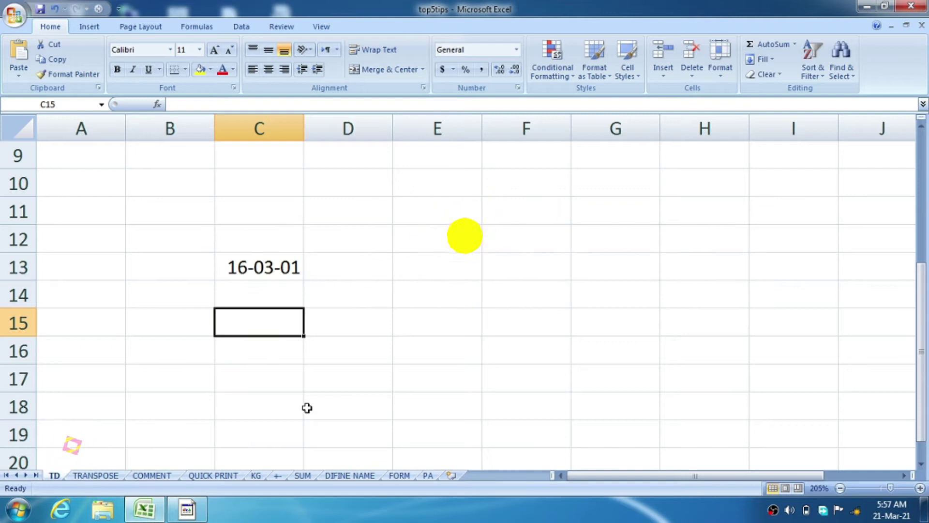
# Check the date in C13, dismiss the performance prompt and select cell C15.
pyautogui.click(338, 373)
pyautogui.click(262, 331)
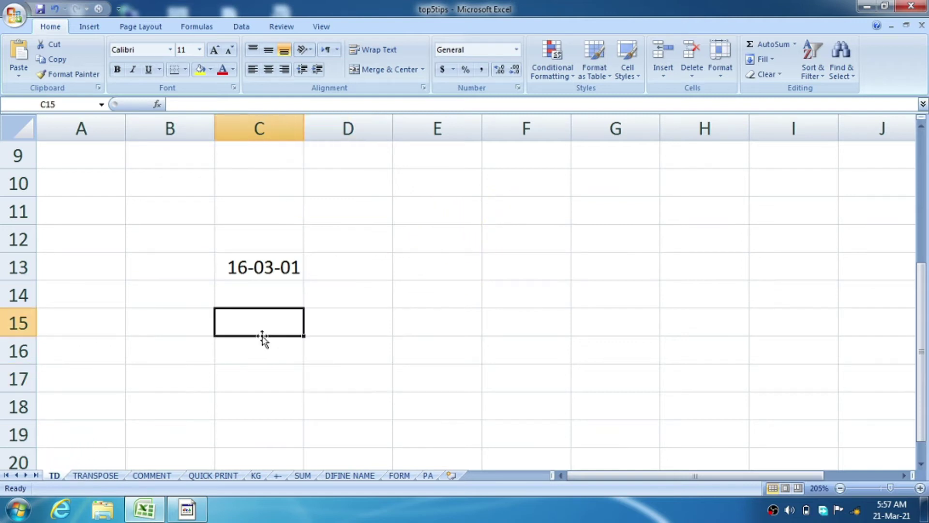
pyautogui.click(276, 268)
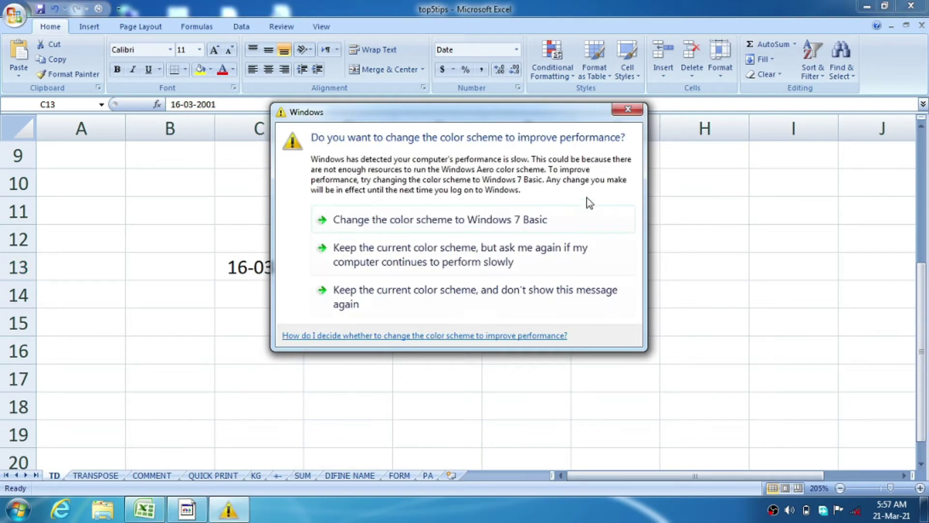
pyautogui.click(425, 294)
pyautogui.click(289, 322)
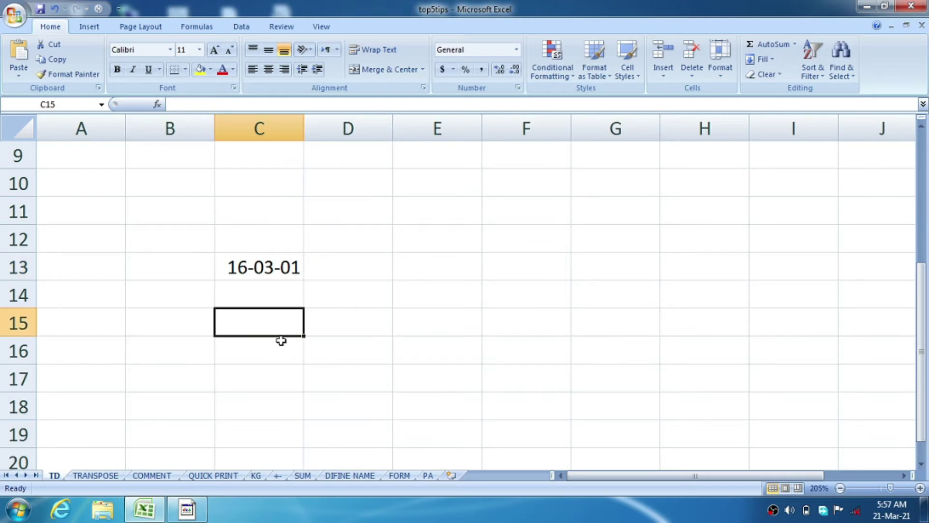
# Enter =TEXT(C13,"dddd") in C15 so it shows Friday, then review both cells.
pyautogui.write('=text')
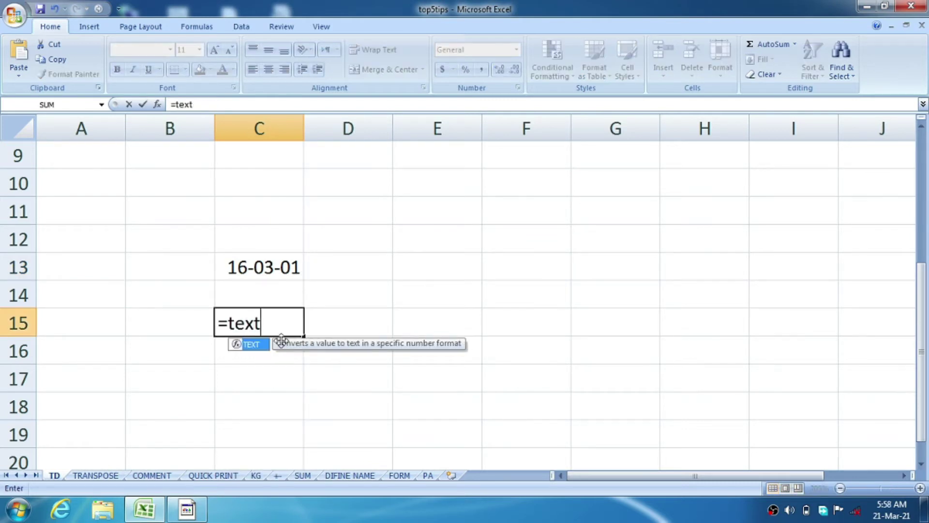
pyautogui.press('Tab')
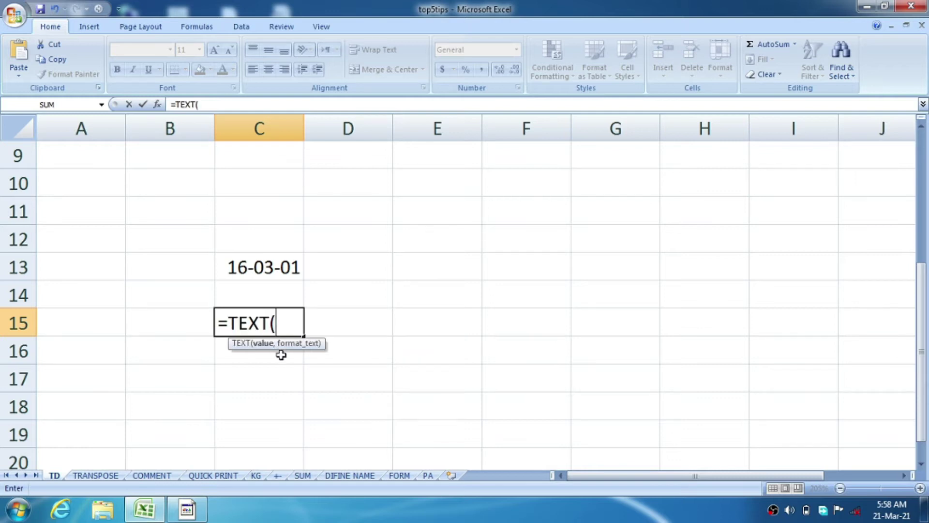
pyautogui.click(269, 271)
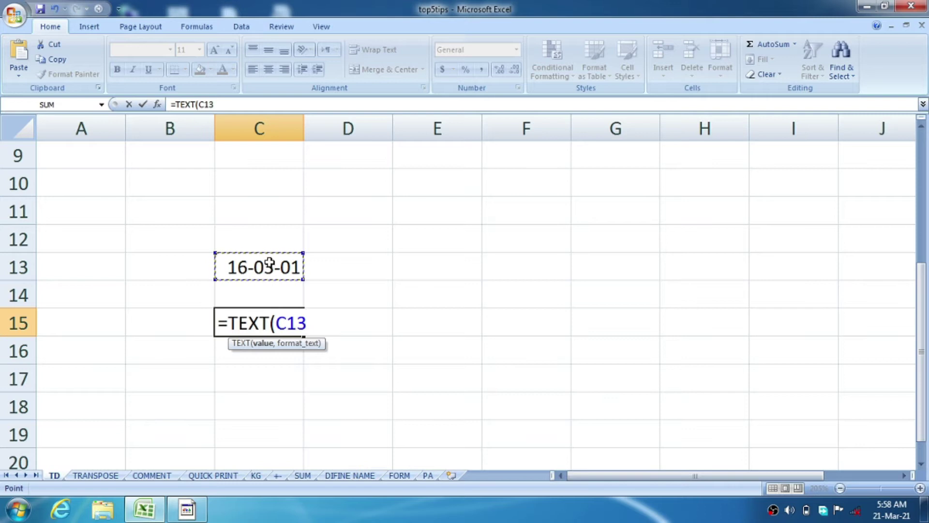
pyautogui.write(',')
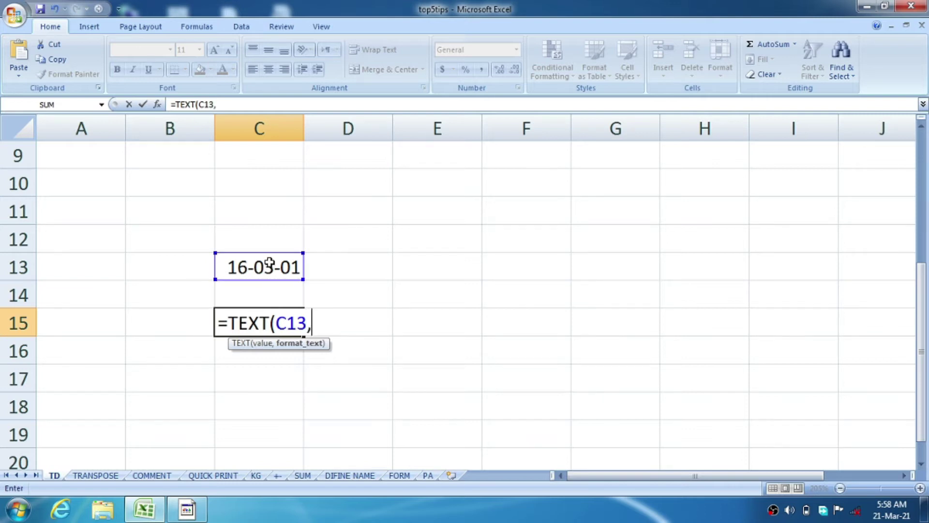
pyautogui.write('"')
pyautogui.write('dddd"')
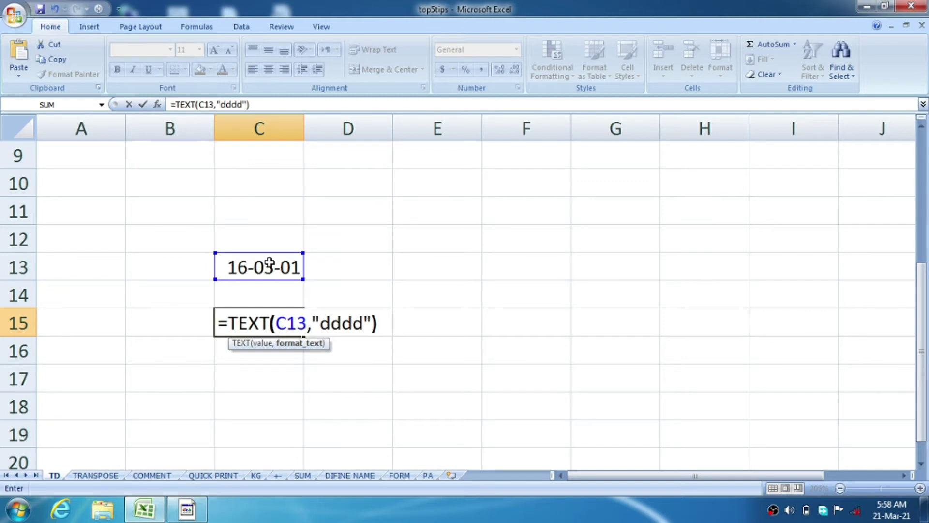
pyautogui.press('Return')
pyautogui.click(270, 264)
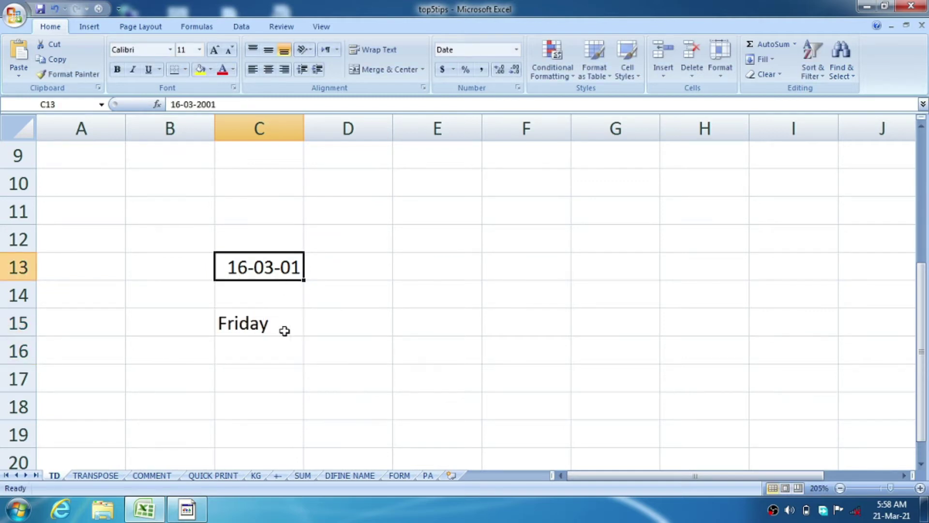
pyautogui.click(269, 331)
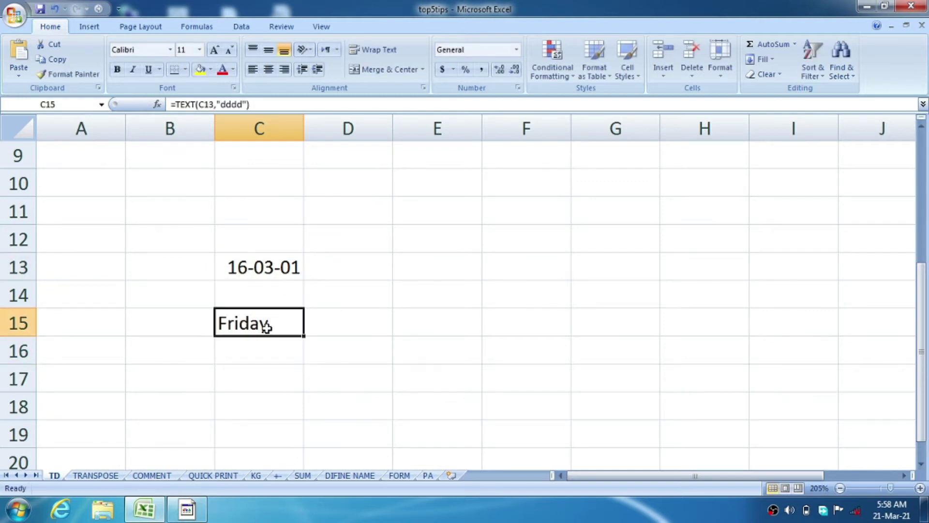
pyautogui.click(502, 273)
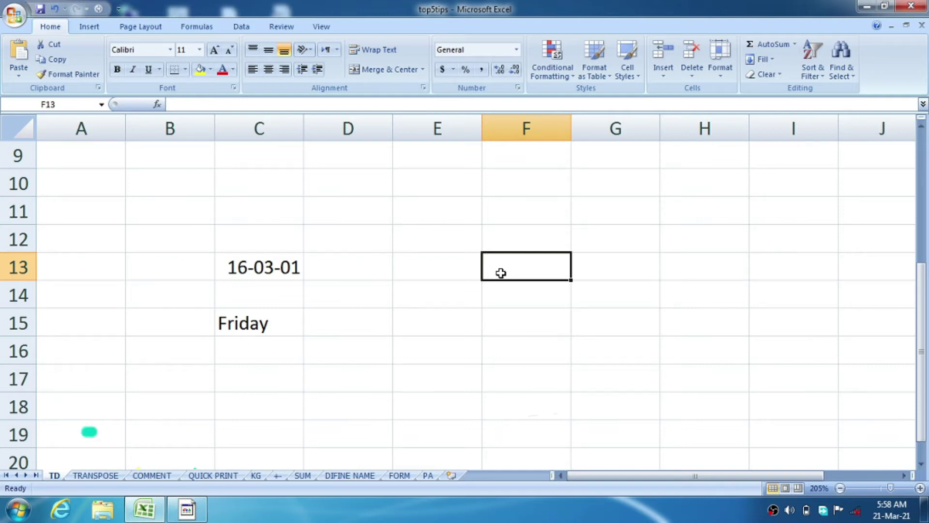
# Insert today's date 21-03-21 in F13 and enter =TEXT(F13,"ddd") in F14 showing Sun.
pyautogui.hotkey('ctrl', ';')
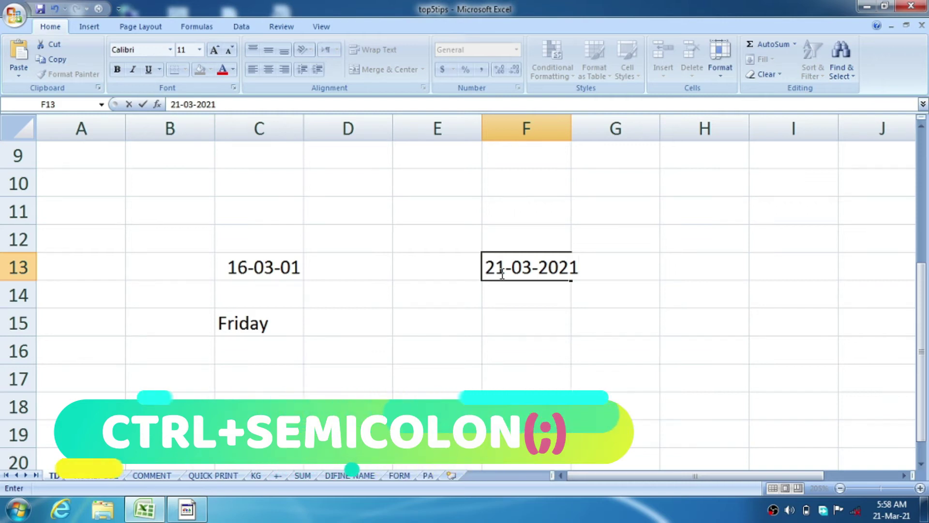
pyautogui.press('Return')
pyautogui.write('=text')
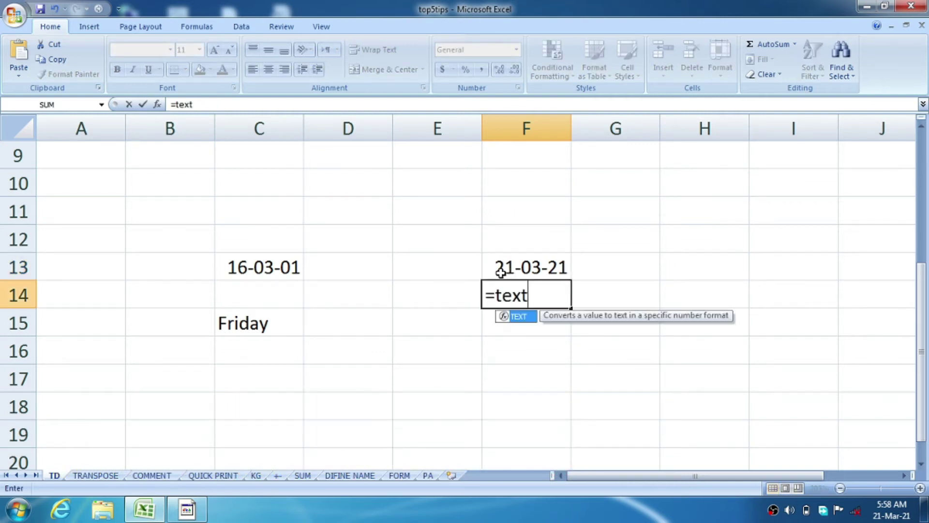
pyautogui.press('Tab')
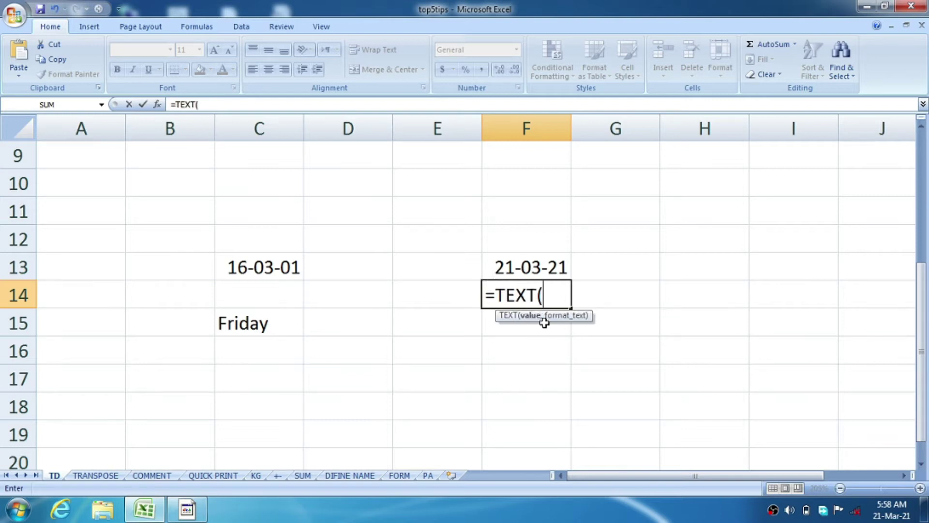
pyautogui.click(541, 264)
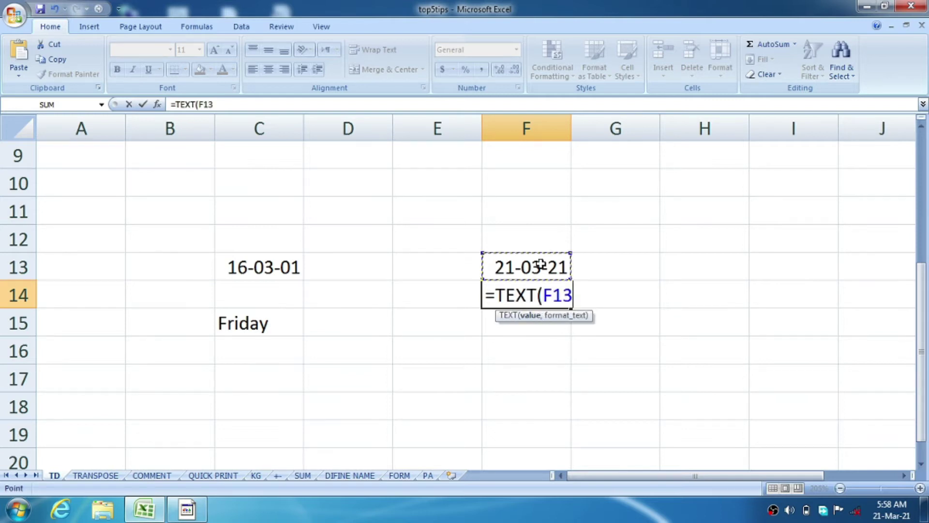
pyautogui.write(',"')
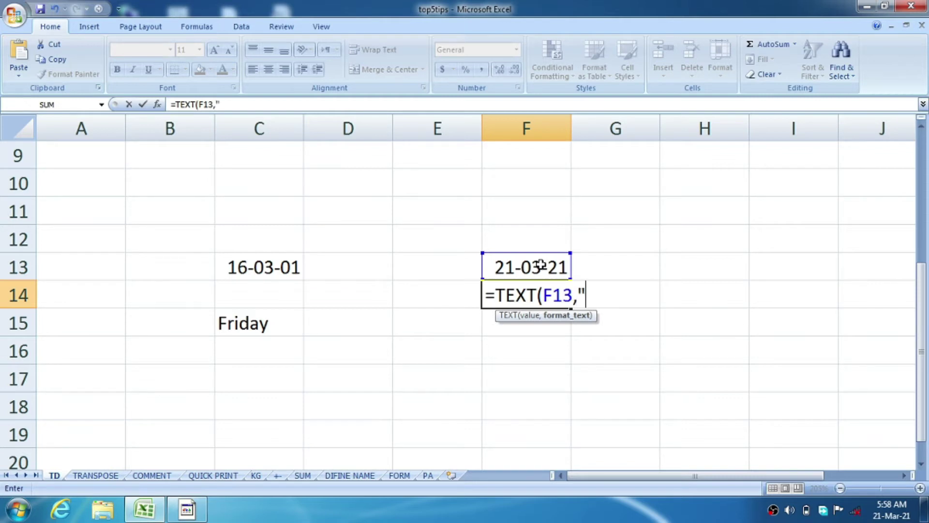
pyautogui.write('ddd')
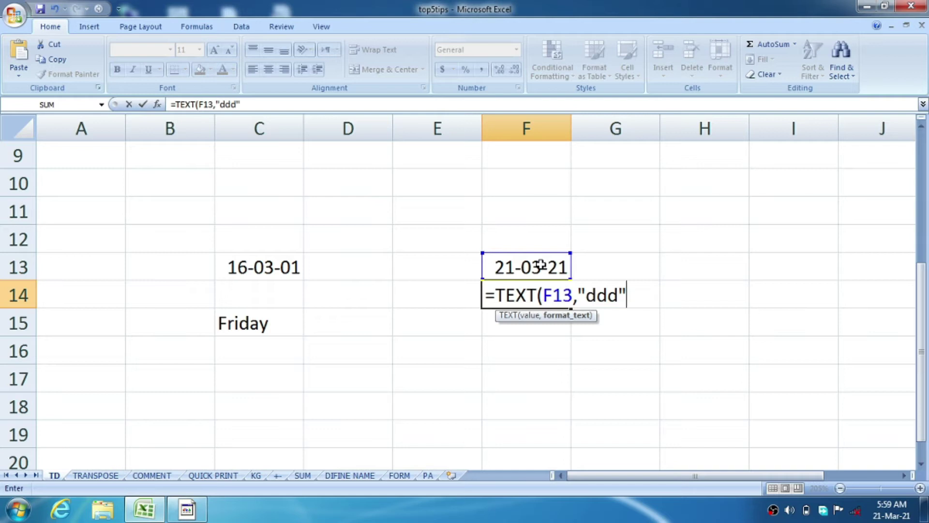
pyautogui.write(')')
pyautogui.press('Return')
pyautogui.click(536, 299)
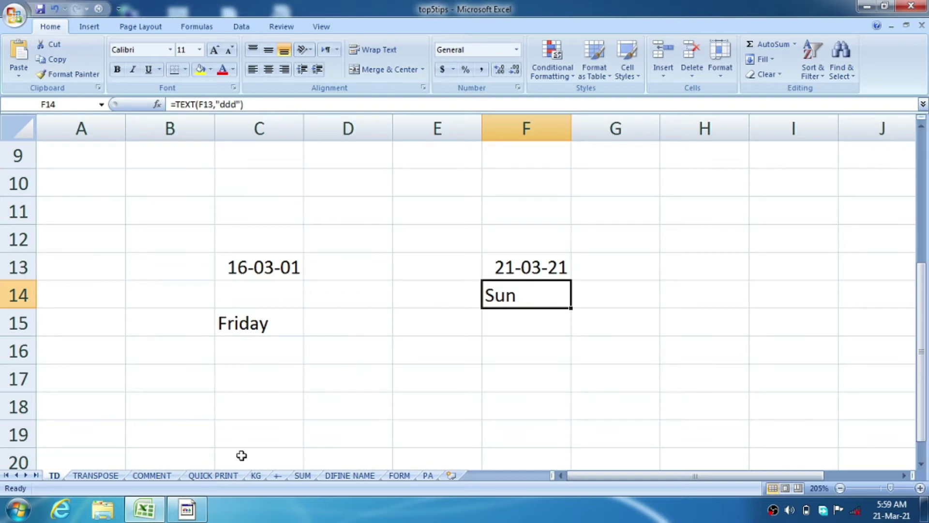
pyautogui.click(445, 407)
pyautogui.click(523, 380)
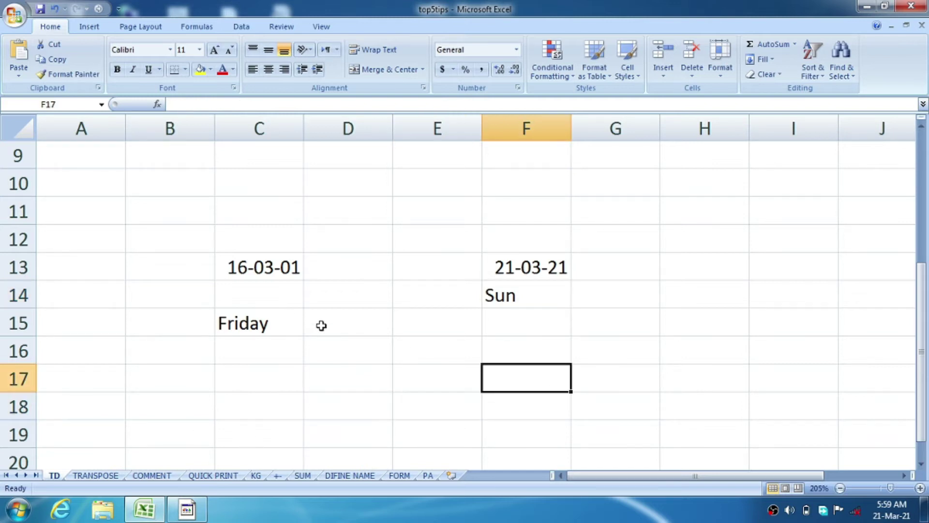
# On the TRANSPOSE sheet, select the JAN–JUN header row and NAME column of the table.
pyautogui.click(96, 476)
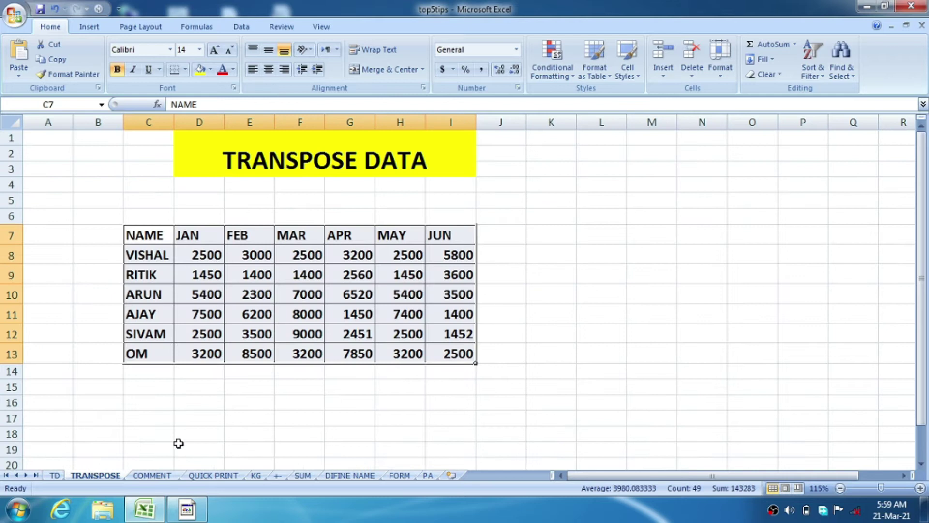
pyautogui.click(223, 411)
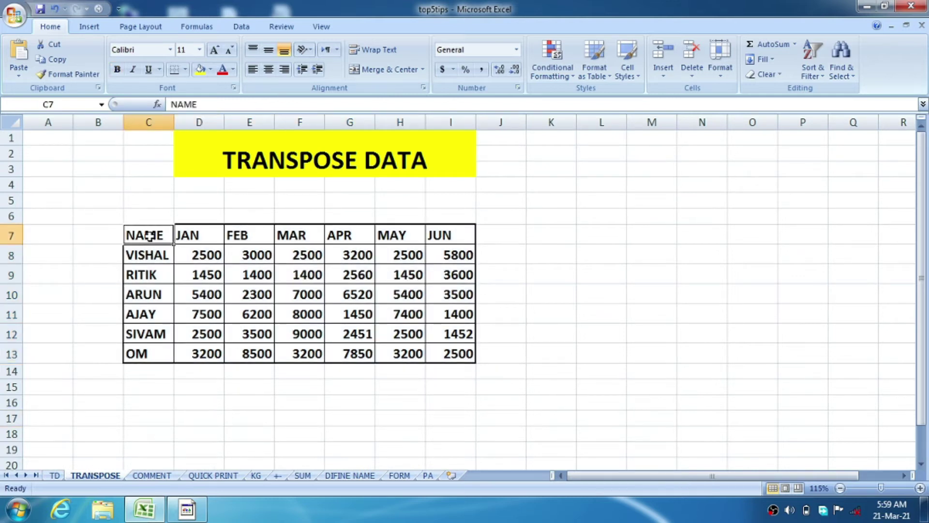
pyautogui.moveTo(149, 236); pyautogui.dragTo(446, 342)
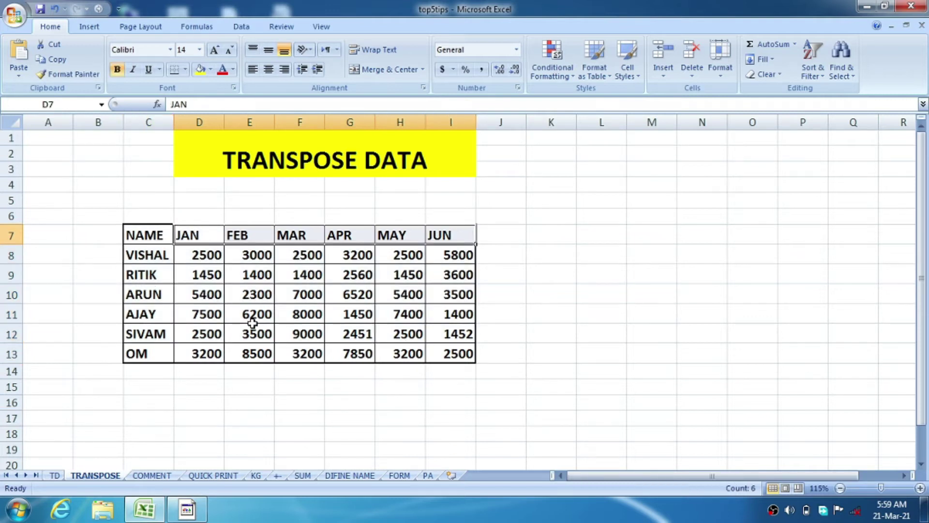
pyautogui.click(205, 330)
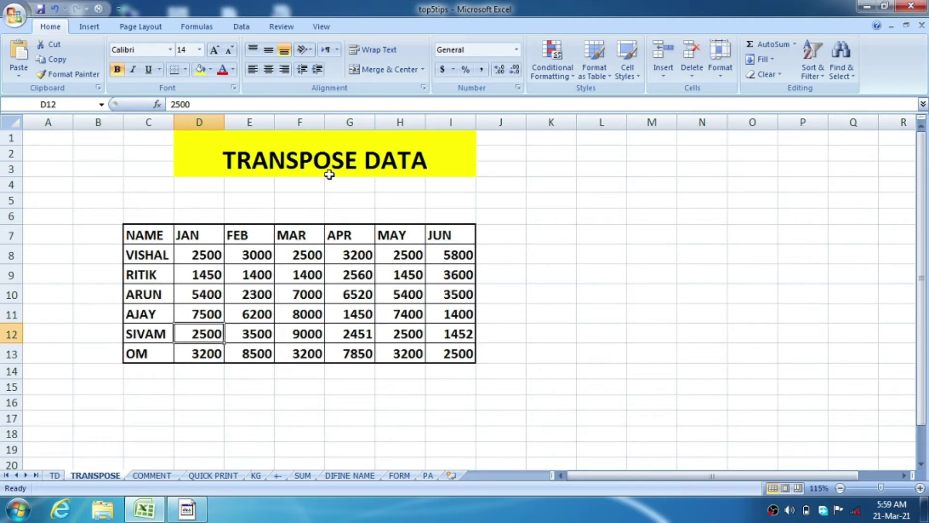
pyautogui.click(285, 314)
pyautogui.moveTo(145, 236); pyautogui.dragTo(138, 354)
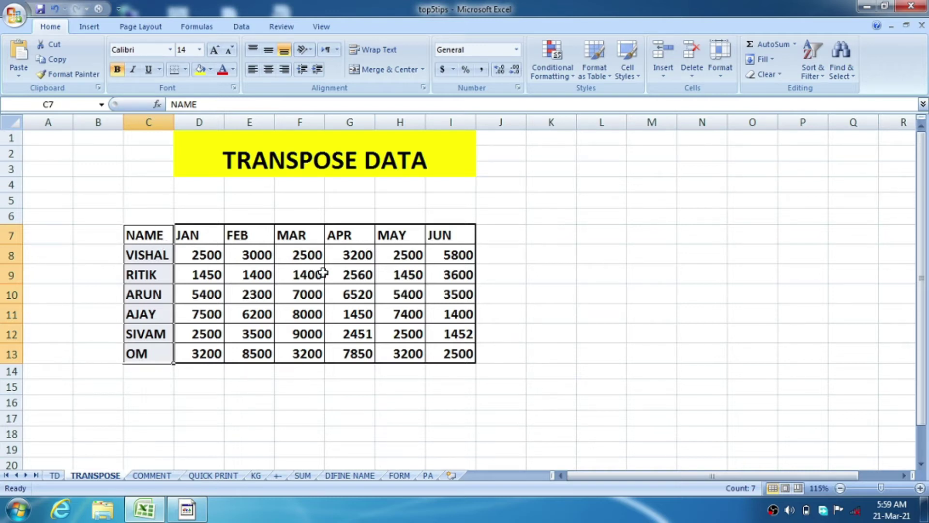
pyautogui.moveTo(198, 237); pyautogui.dragTo(441, 235)
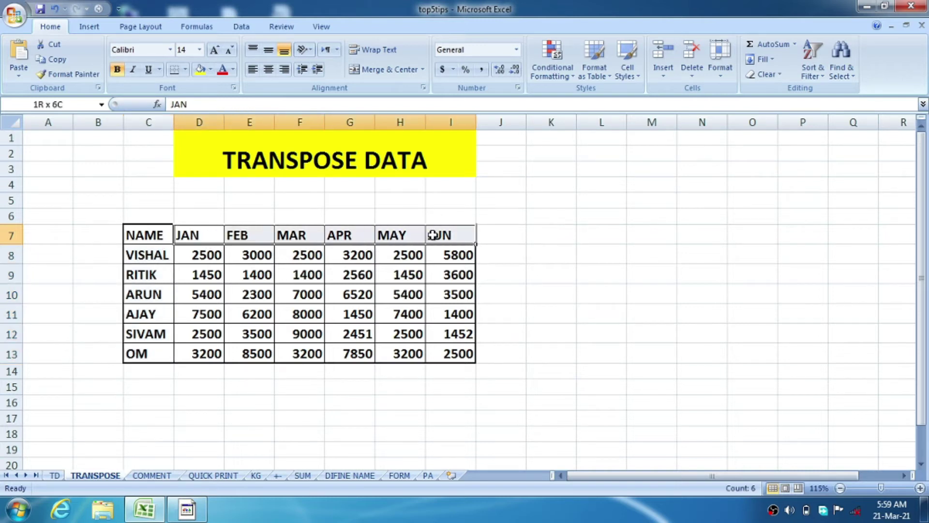
pyautogui.moveTo(152, 236); pyautogui.dragTo(154, 356)
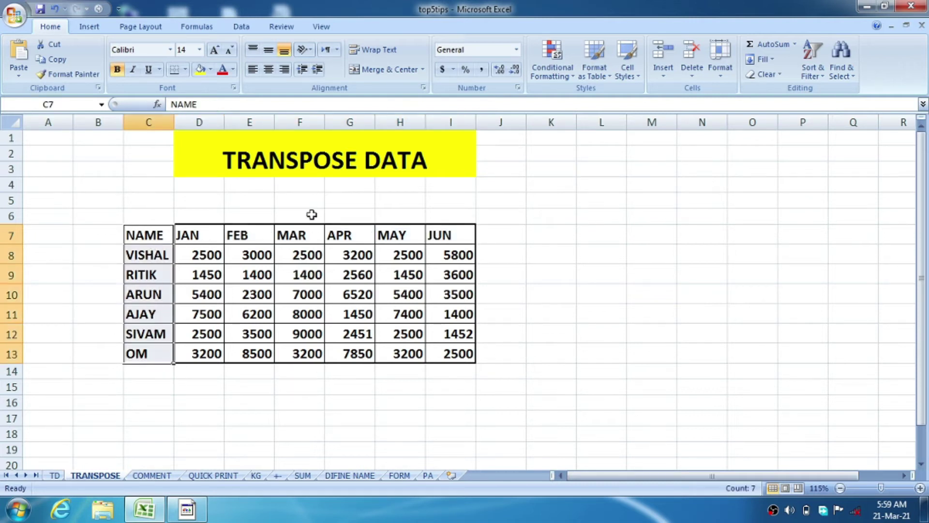
pyautogui.scroll(-1, 213, 378)
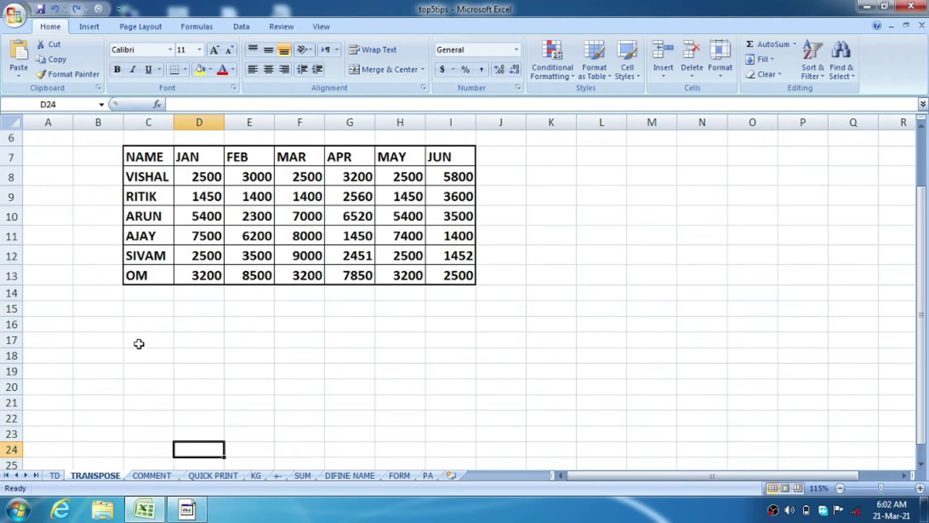
# Enter {=TRANSPOSE(C7:I13)} as an array formula across C17:I23.
pyautogui.moveTo(157, 343)
pyautogui.mouseDown()
pyautogui.moveTo(148, 433)
pyautogui.moveTo(459, 433)
pyautogui.mouseUp()
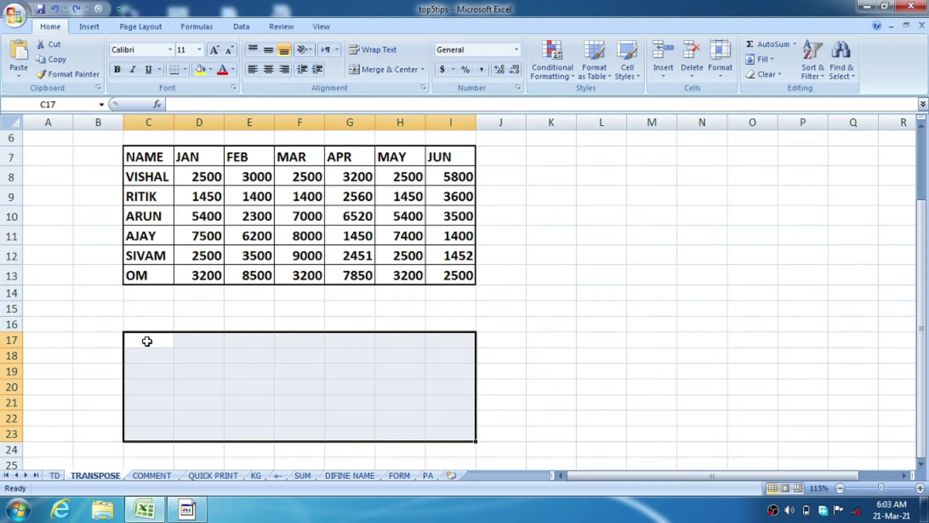
pyautogui.write('=')
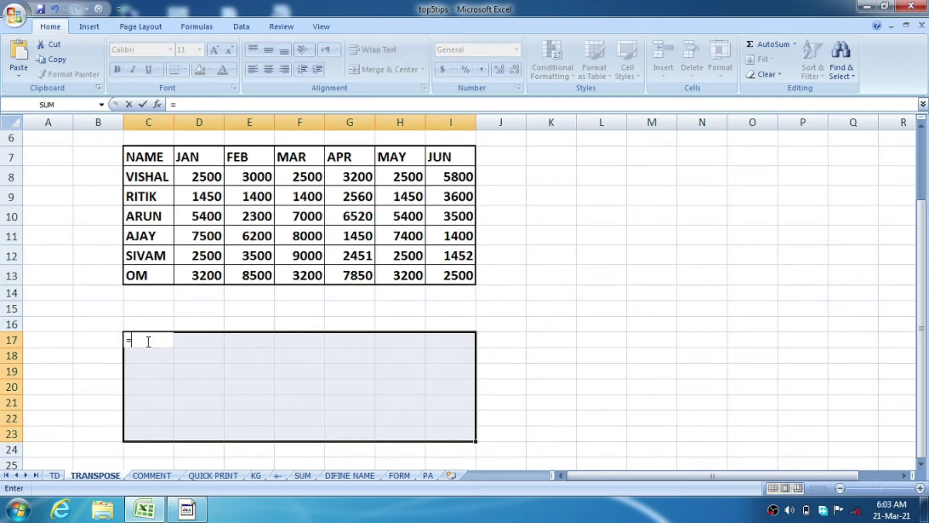
pyautogui.write('tra')
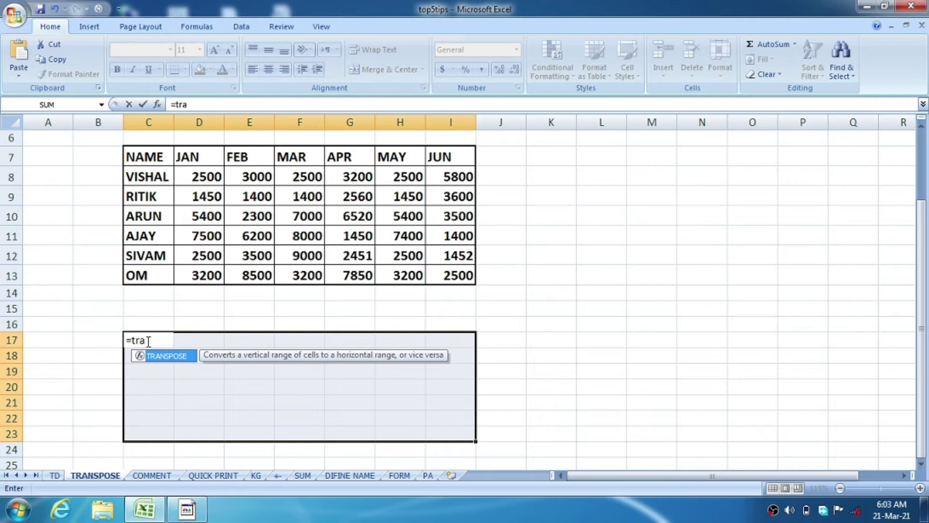
pyautogui.press('Tab')
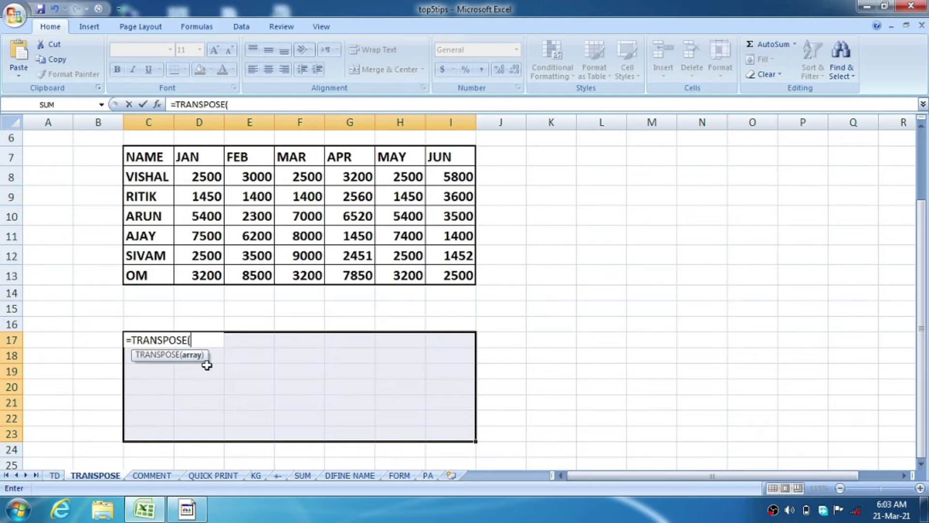
pyautogui.moveTo(150, 155); pyautogui.dragTo(453, 266)
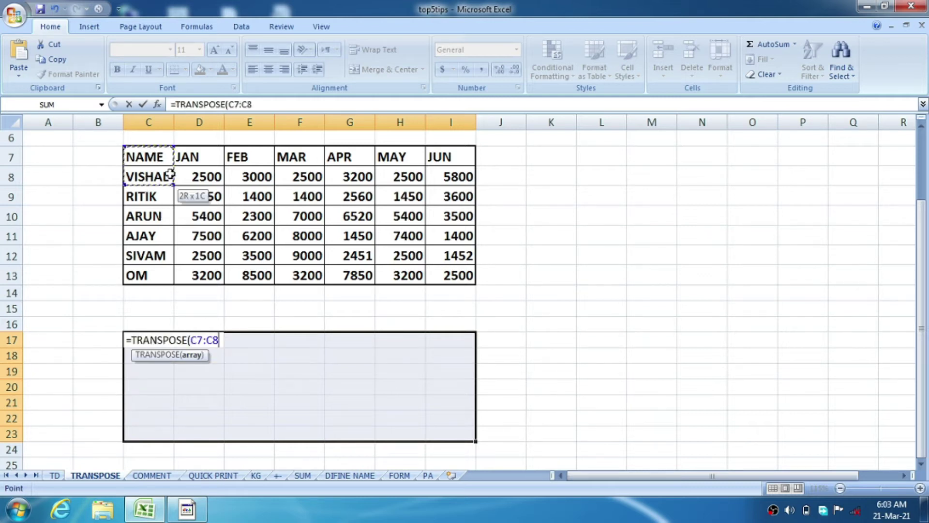
pyautogui.write(')')
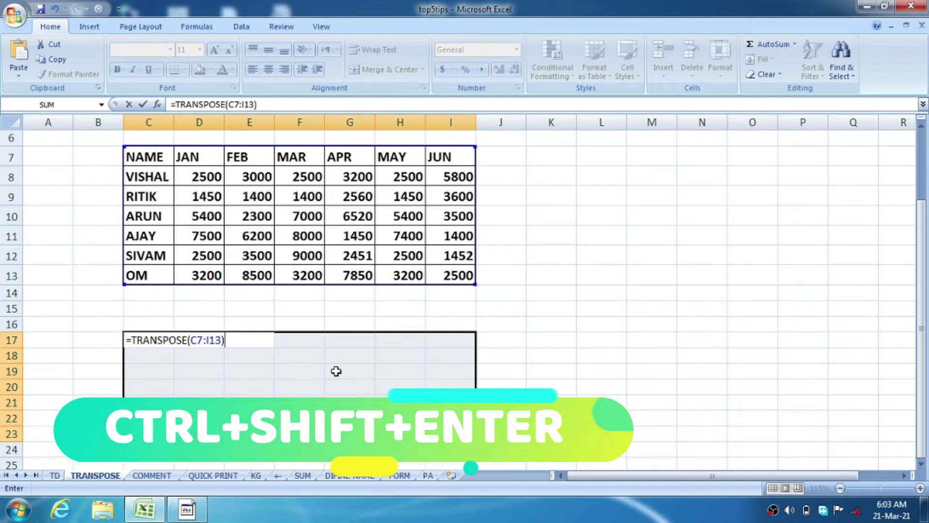
pyautogui.hotkey('ctrl', 'shift', 'Return')
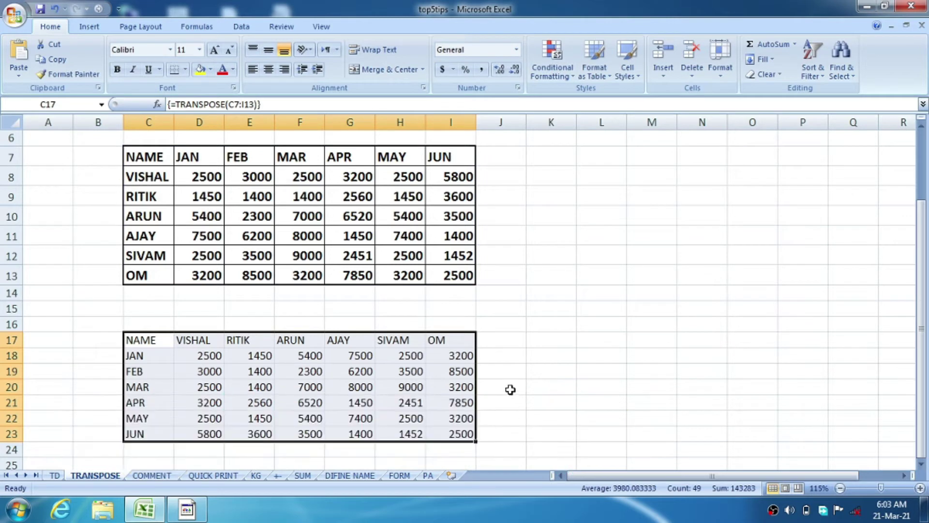
pyautogui.click(502, 372)
# Inspect the transposed array result in C17:I23.
pyautogui.moveTo(142, 341); pyautogui.dragTo(452, 356)
pyautogui.click(134, 373)
pyautogui.moveTo(138, 340); pyautogui.dragTo(140, 431)
pyautogui.click(310, 431)
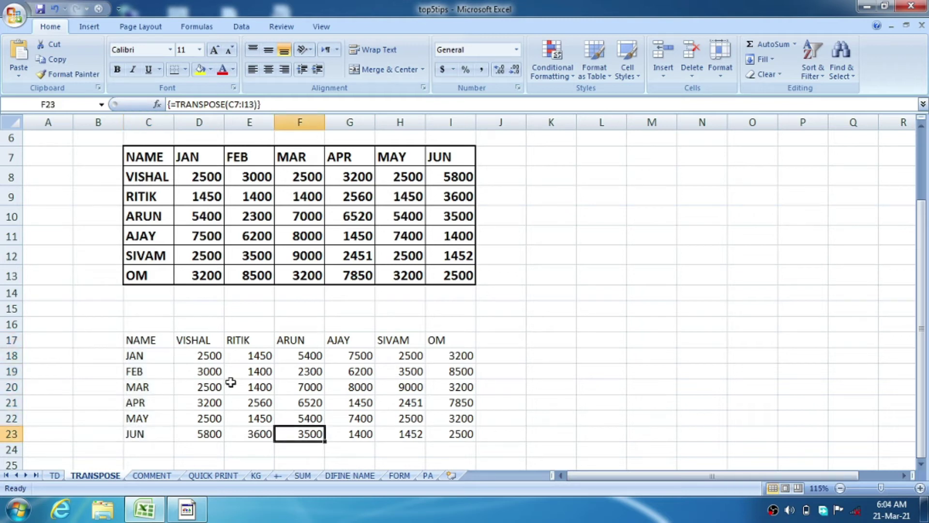
pyautogui.scroll(2, 231, 383)
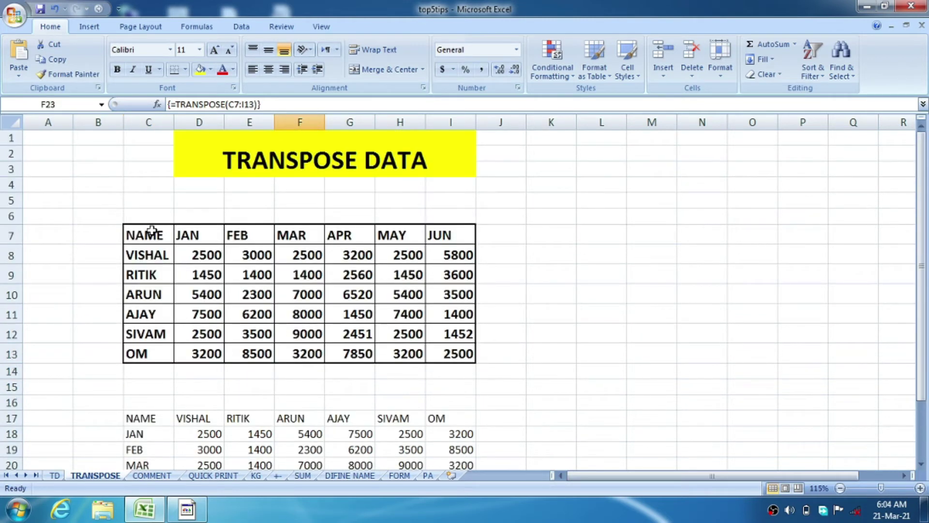
# Copy C7:I13 and paste it transposed at K7.
pyautogui.moveTo(152, 231); pyautogui.dragTo(446, 349)
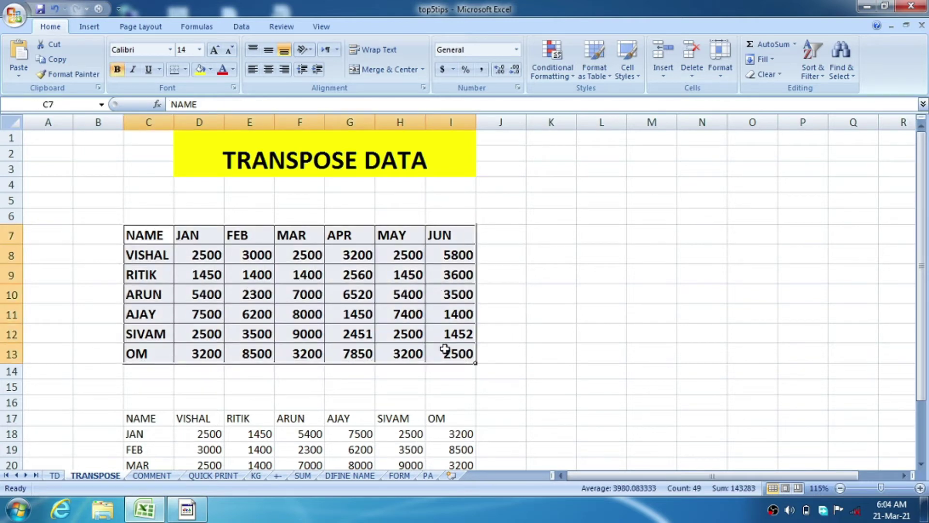
pyautogui.hotkey('ctrl', 'c')
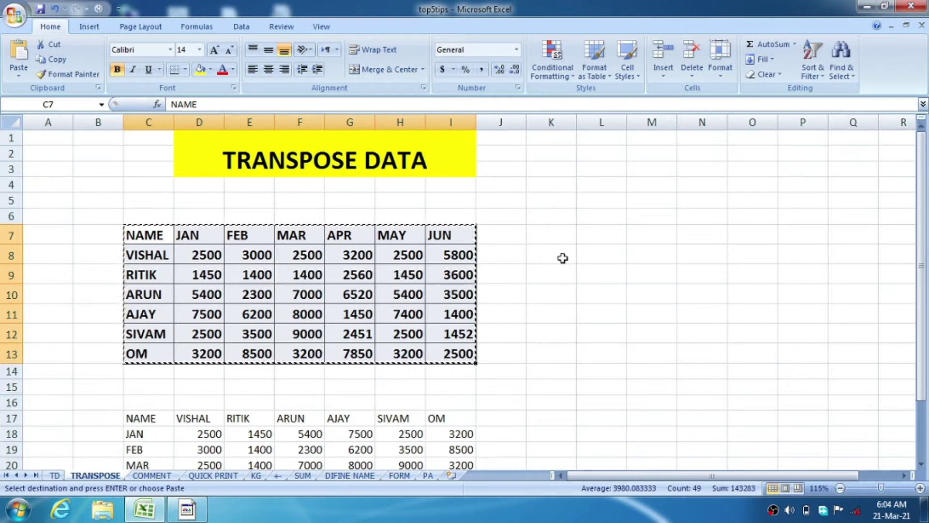
pyautogui.click(566, 237)
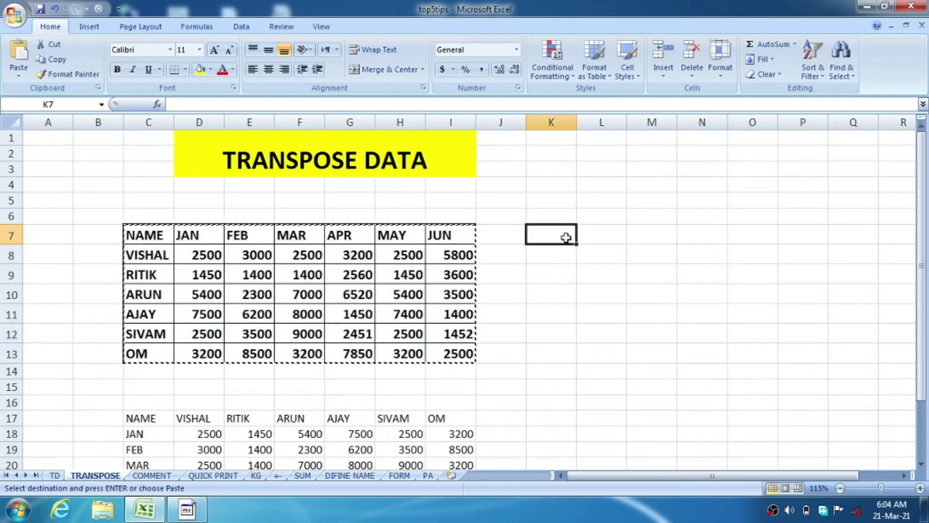
pyautogui.click(19, 76)
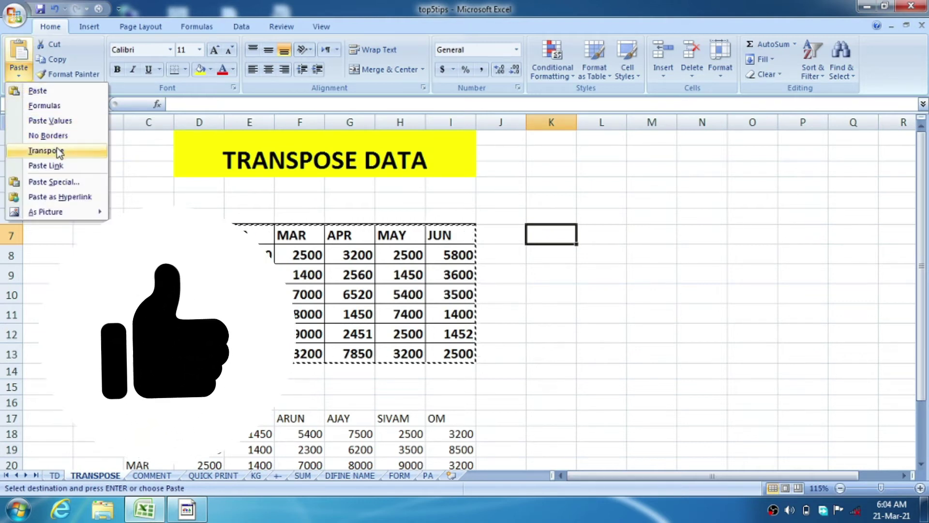
pyautogui.click(59, 151)
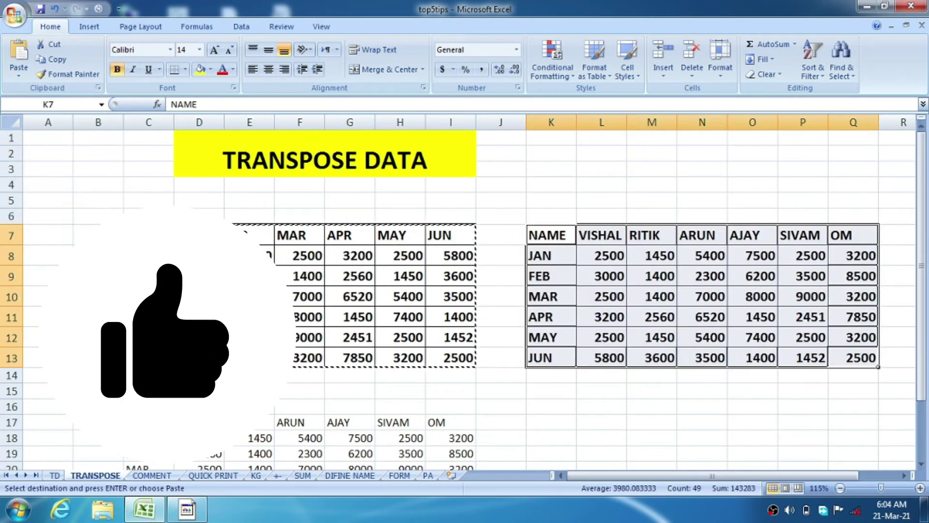
pyautogui.click(636, 390)
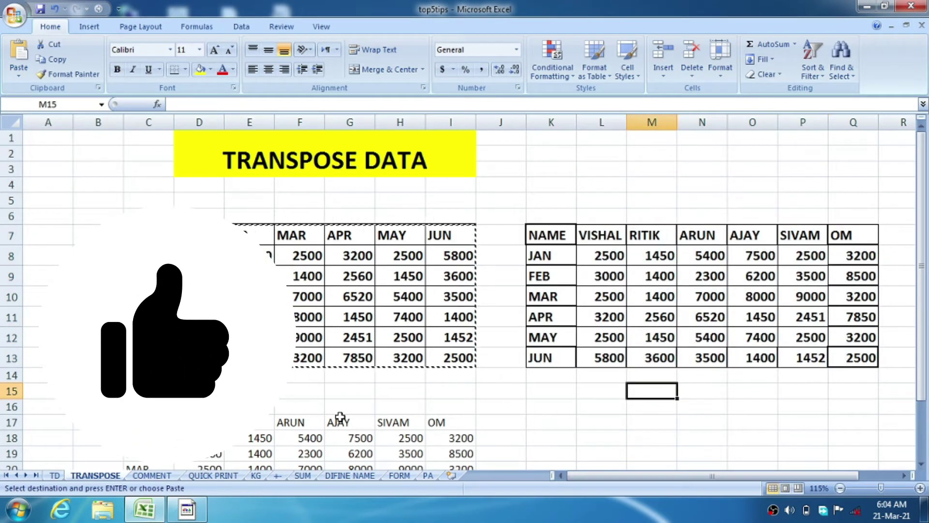
# Check values and the VISHAL header in the pasted table, then clear the copy marquee.
pyautogui.click(632, 309)
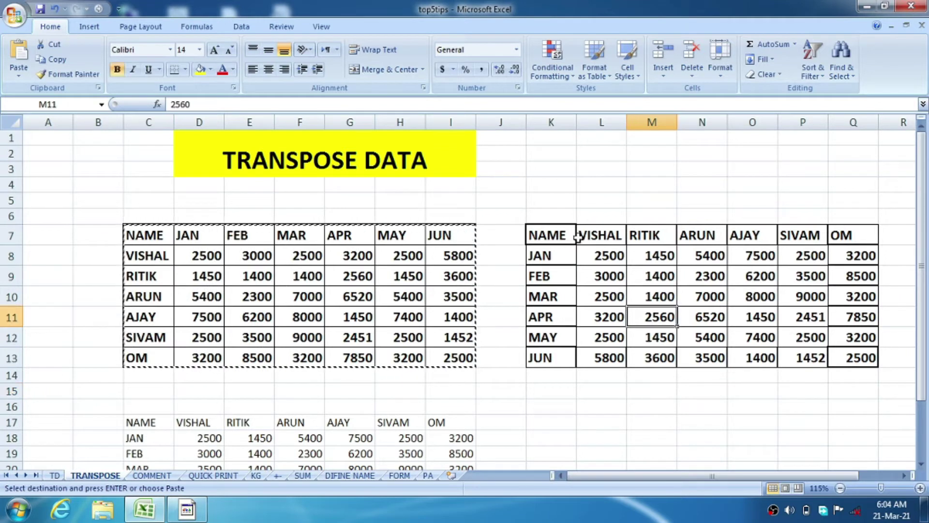
pyautogui.click(602, 274)
pyautogui.click(616, 234)
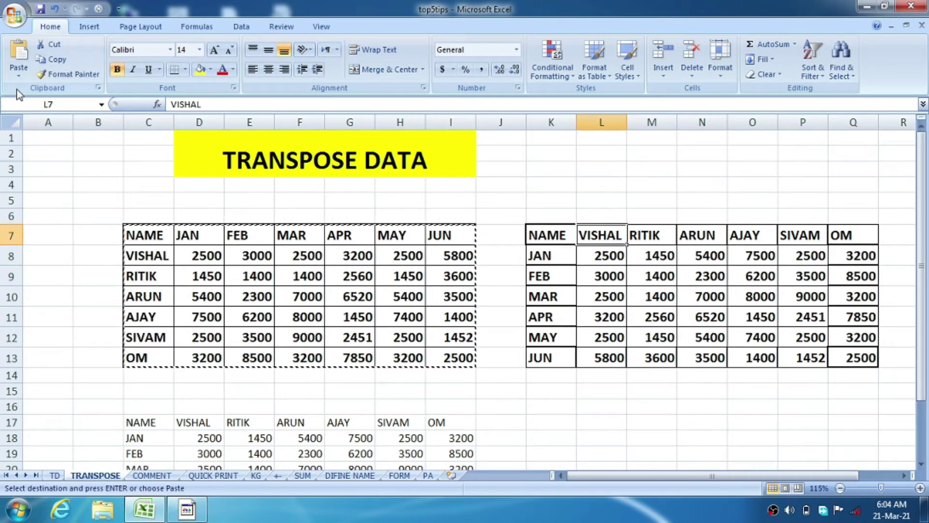
pyautogui.click(18, 72)
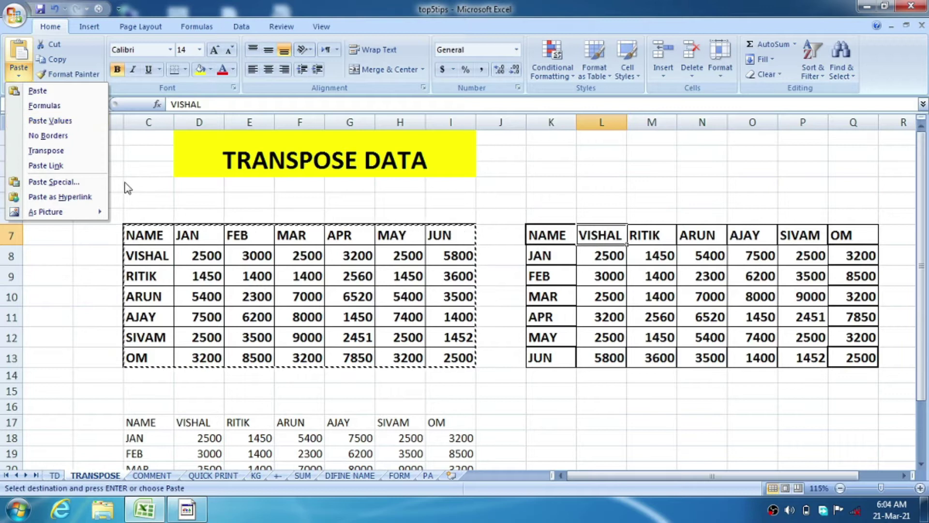
pyautogui.click(652, 406)
pyautogui.press('Escape')
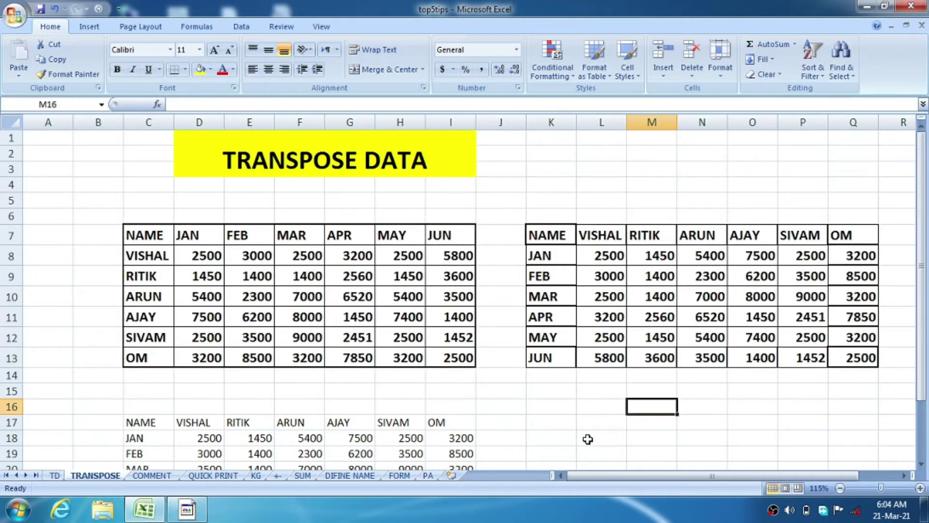
pyautogui.click(152, 477)
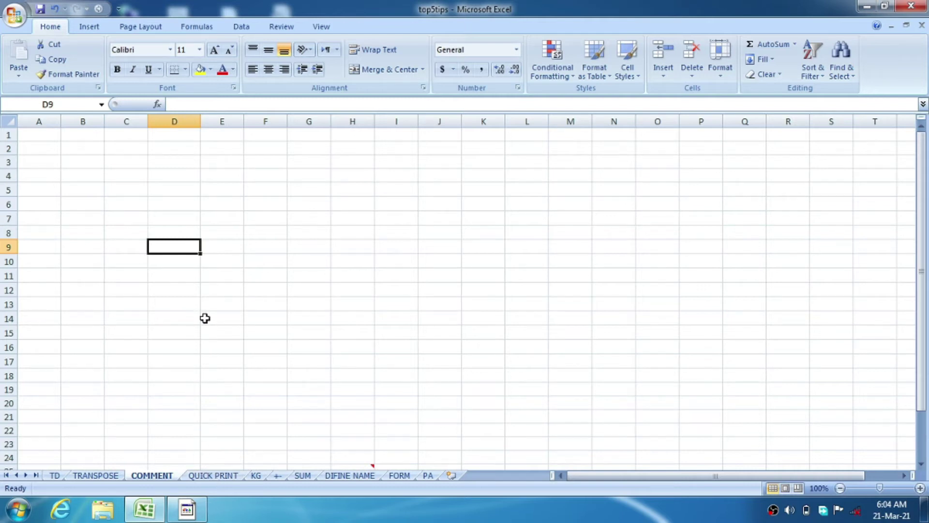
# Add the comment 'gfhfghfghfg' to D11, view it, then go to the QUICK PRINT sheet.
pyautogui.click(170, 274)
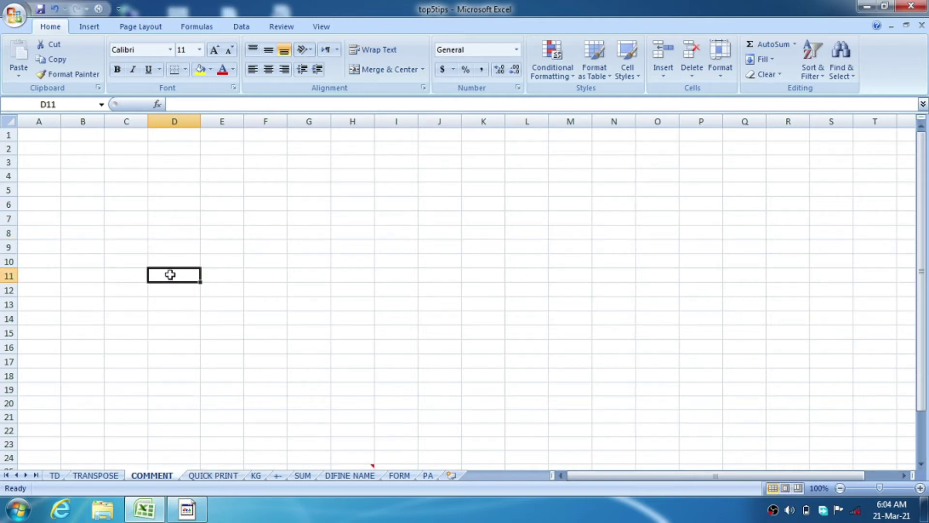
pyautogui.click(281, 26)
pyautogui.click(171, 58)
pyautogui.write('gfhfghfghfg')
pyautogui.click(402, 349)
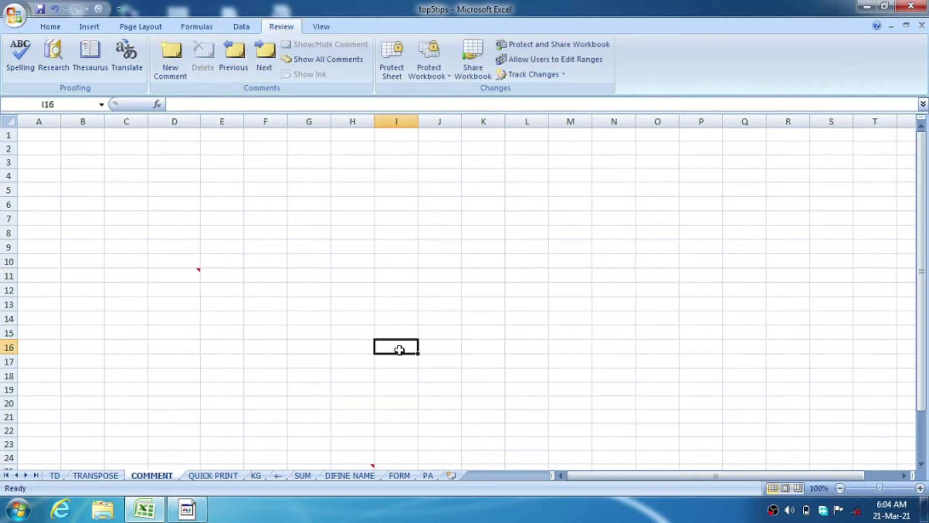
pyautogui.click(184, 275)
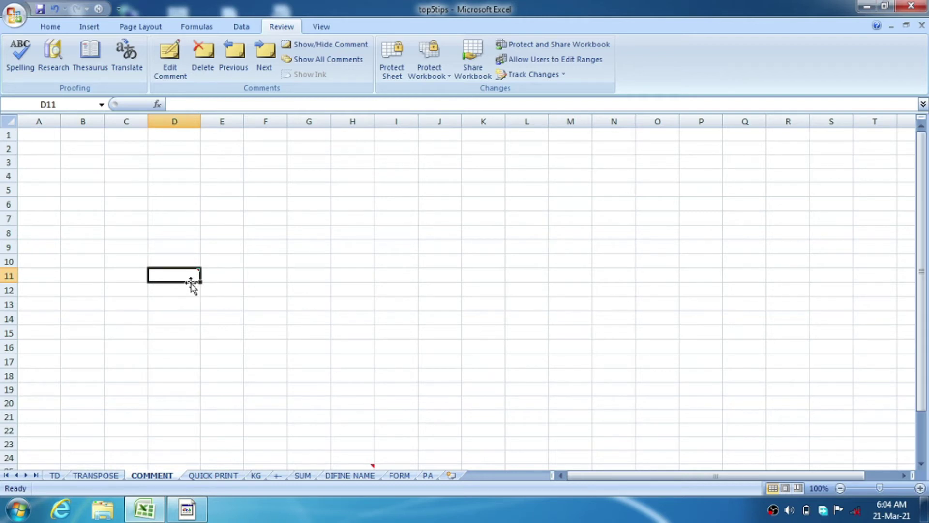
pyautogui.click(213, 475)
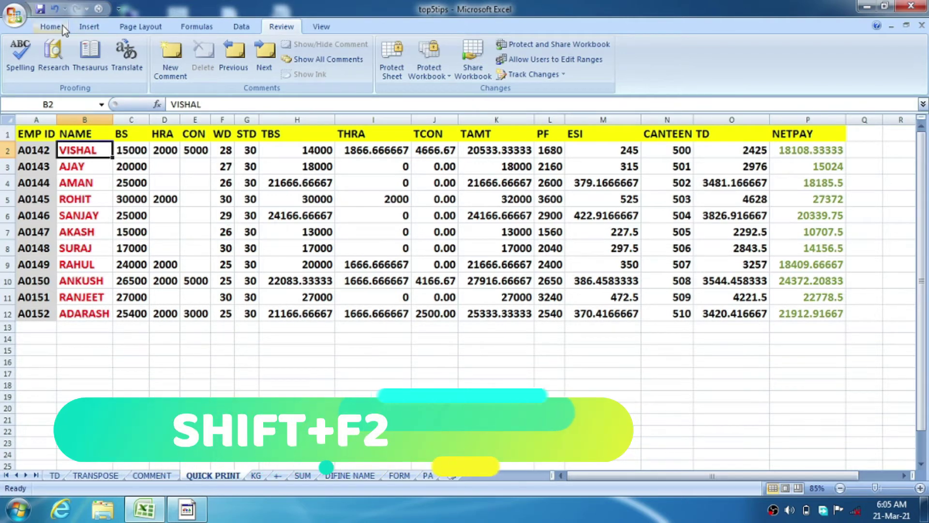
# Open cell B2's comment for editing with Shift+F2 and bring up its context menu.
pyautogui.click(62, 27)
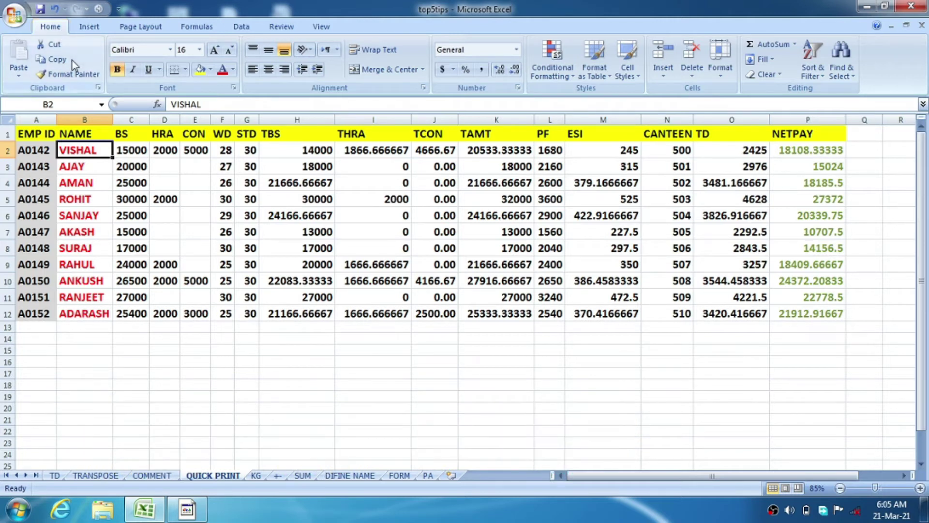
pyautogui.hotkey('shift', 'F2')
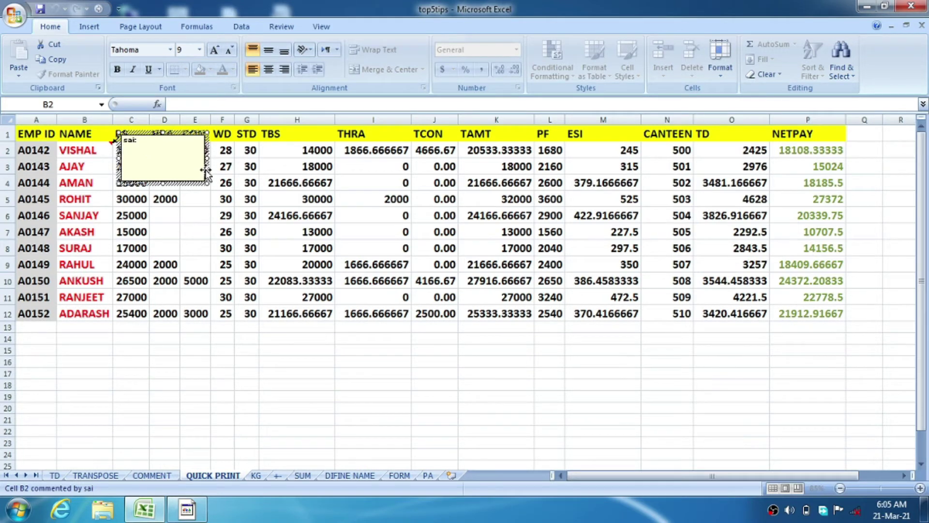
pyautogui.rightClick(207, 172)
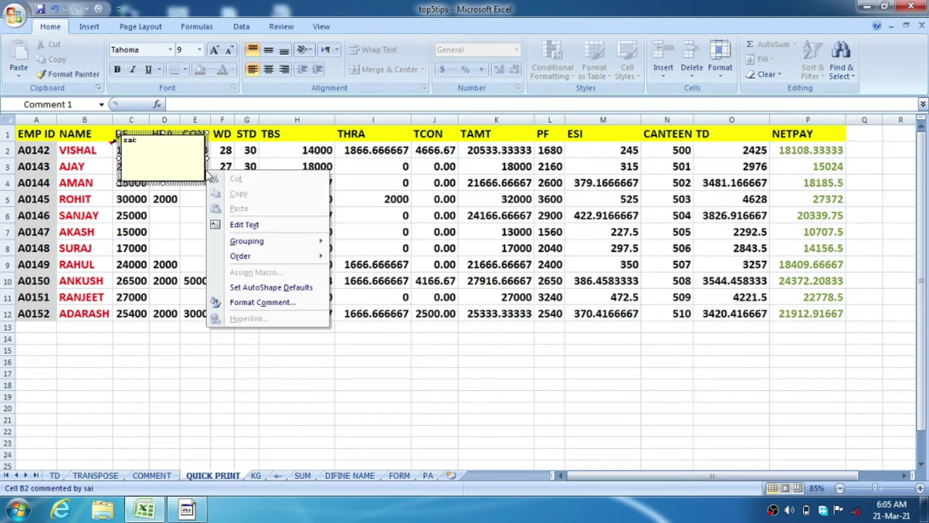
# Open Format Comment and go to the Picture tab of the fill effects.
pyautogui.click(255, 302)
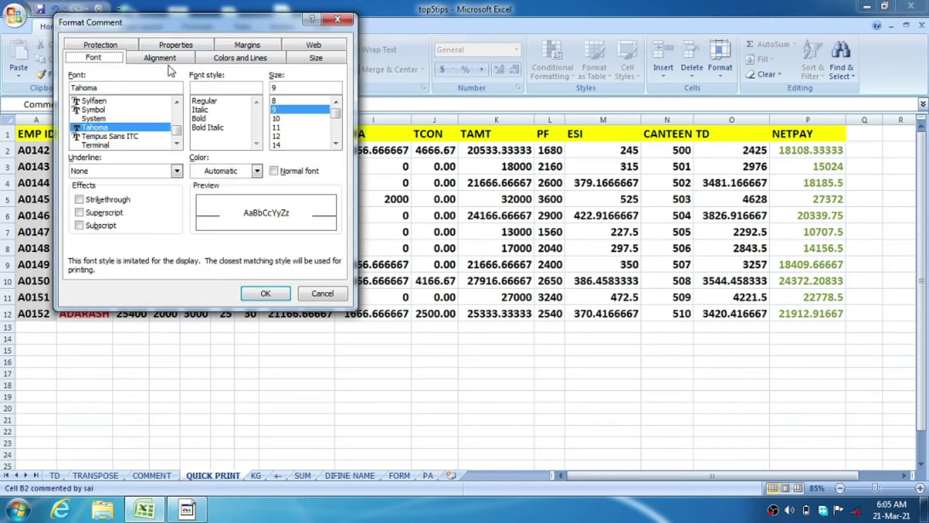
pyautogui.click(257, 58)
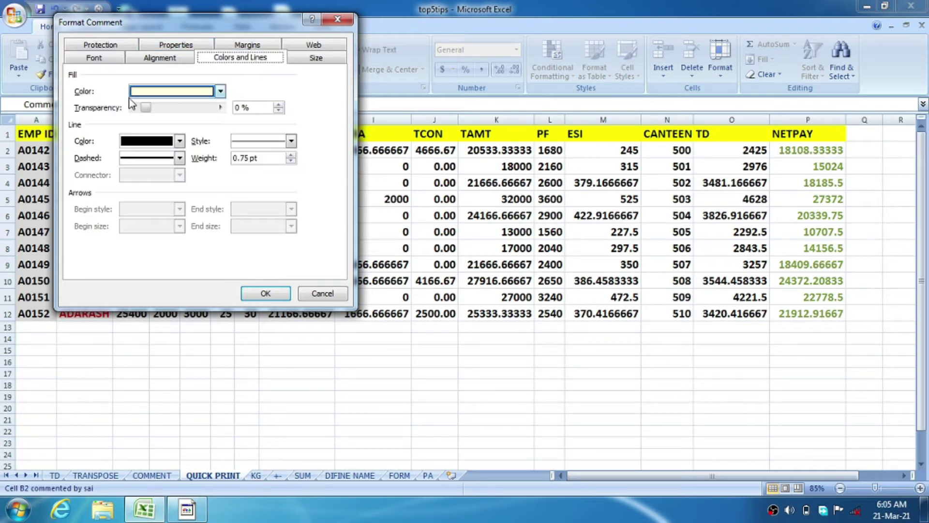
pyautogui.click(221, 91)
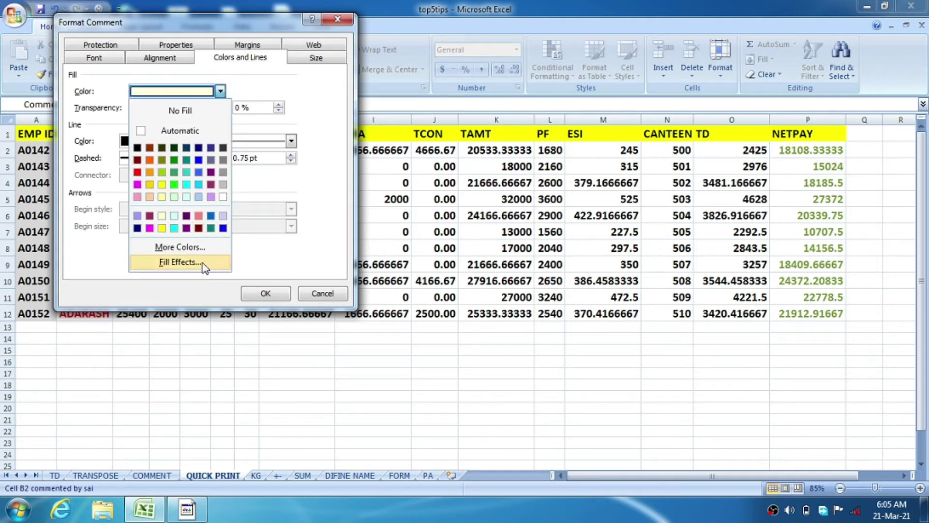
pyautogui.click(199, 263)
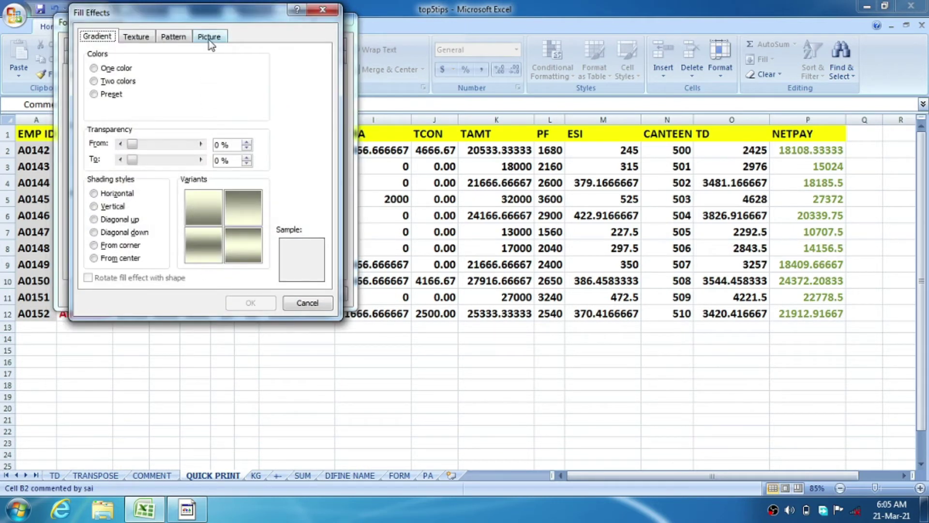
pyautogui.click(210, 38)
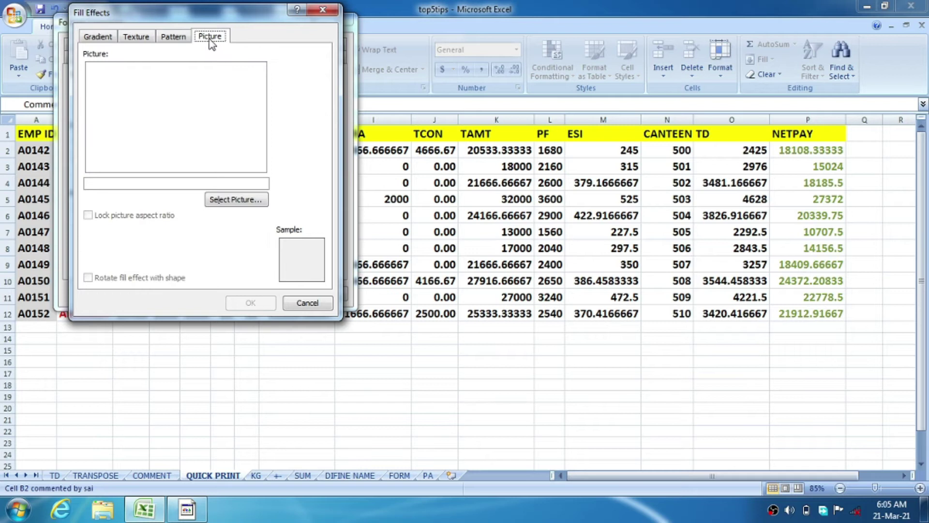
pyautogui.click(236, 200)
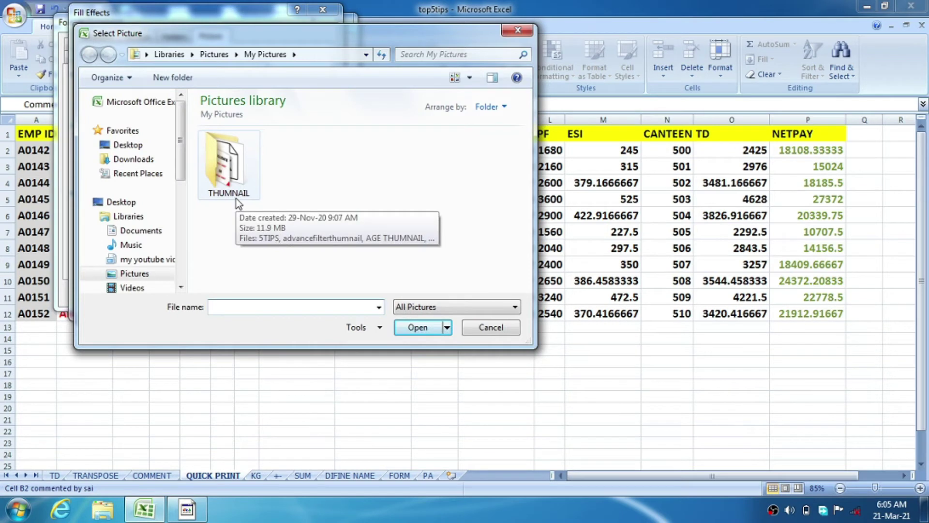
pyautogui.click(161, 272)
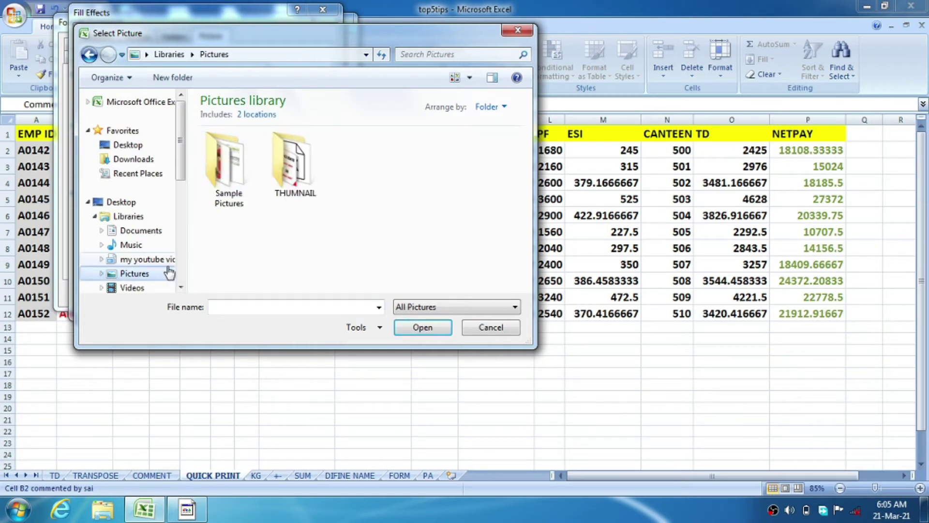
pyautogui.doubleClick(246, 176)
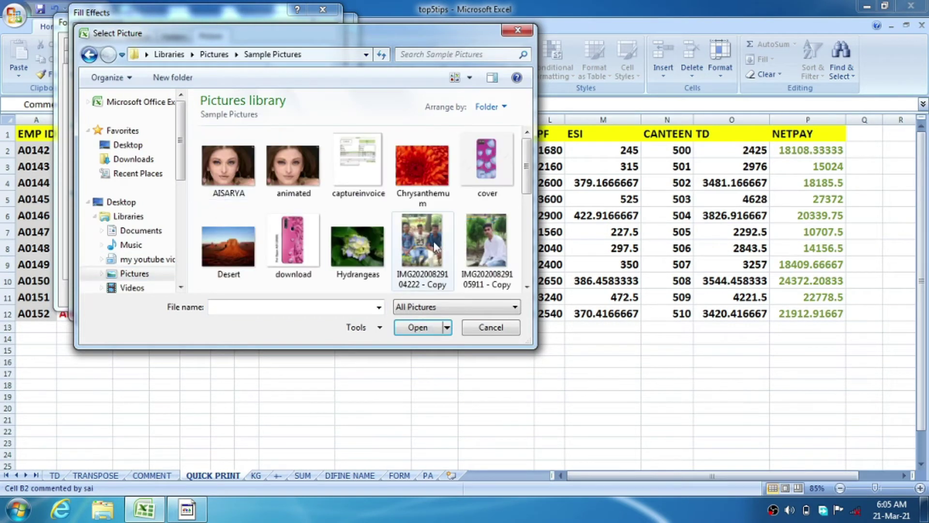
pyautogui.click(498, 247)
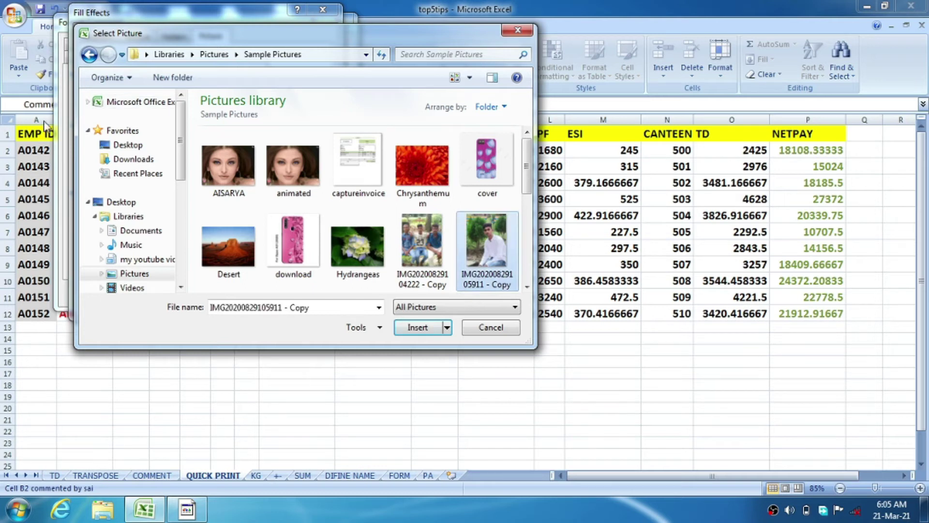
pyautogui.click(409, 329)
pyautogui.click(265, 306)
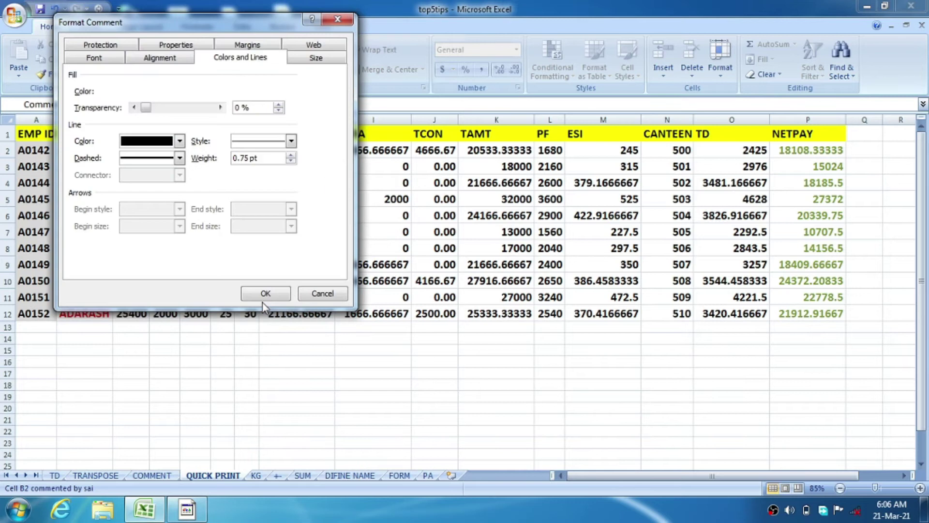
pyautogui.click(266, 291)
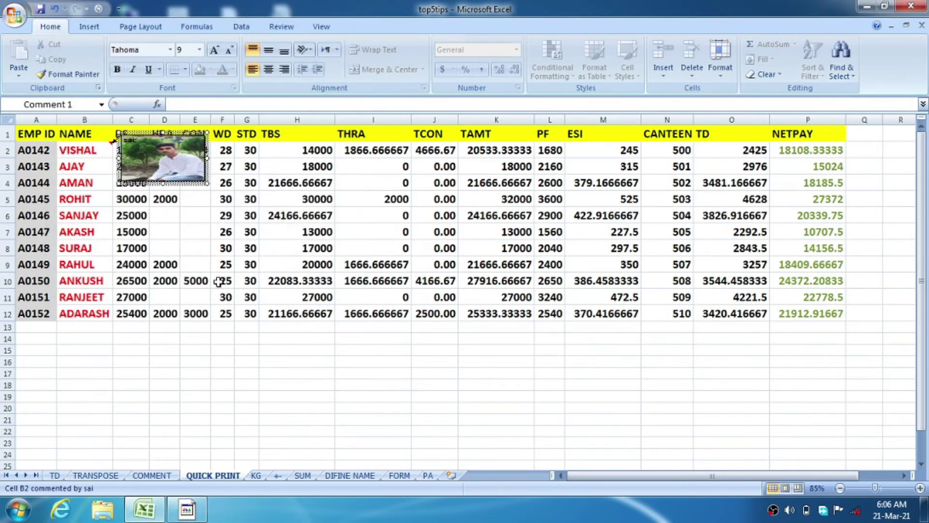
# Toggle Show All Comments on then off, reselect B2, and move to the KG sheet.
pyautogui.click(278, 26)
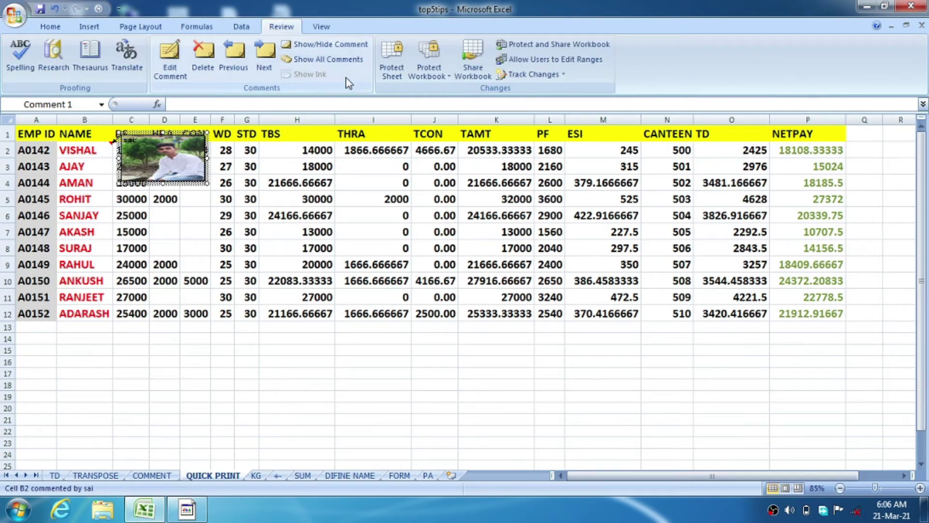
pyautogui.click(316, 61)
pyautogui.click(315, 60)
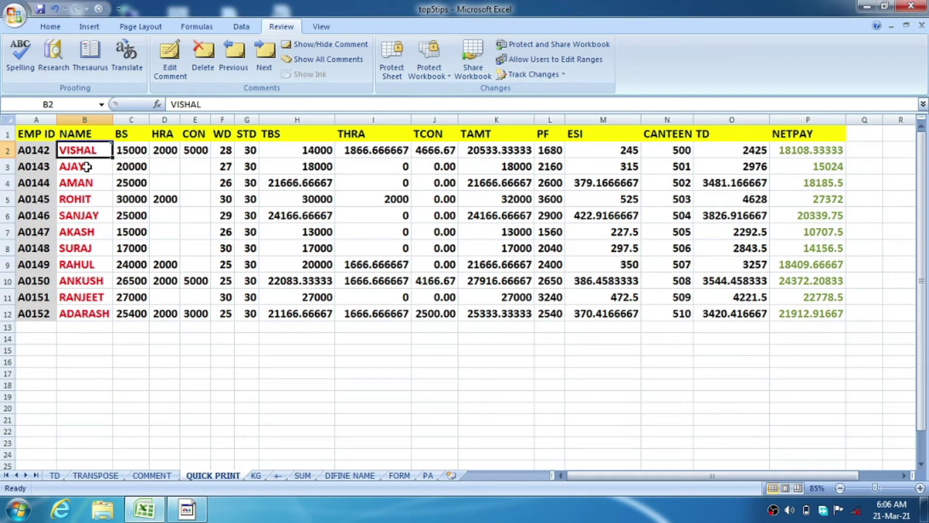
pyautogui.click(86, 167)
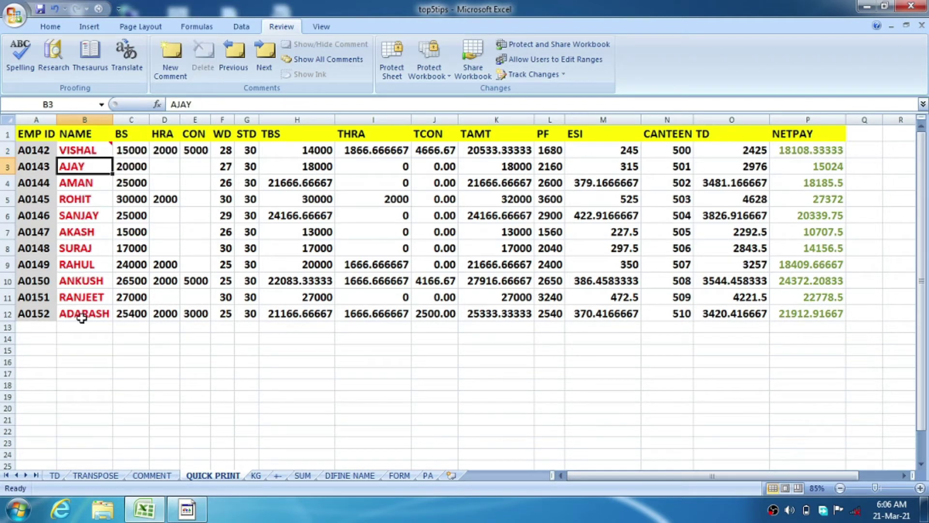
pyautogui.press('Up')
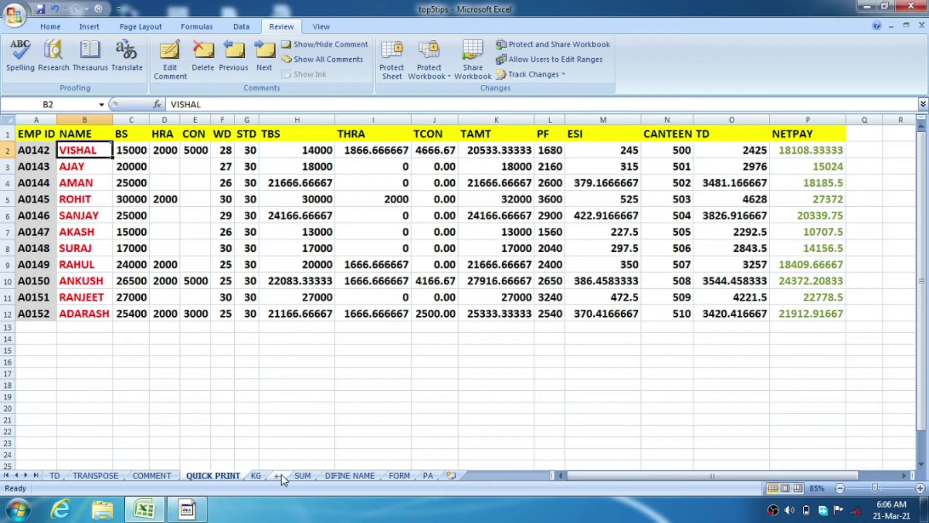
pyautogui.click(261, 477)
# Inspect the quantities in E7:E10 and the total formula in E12.
pyautogui.click(352, 397)
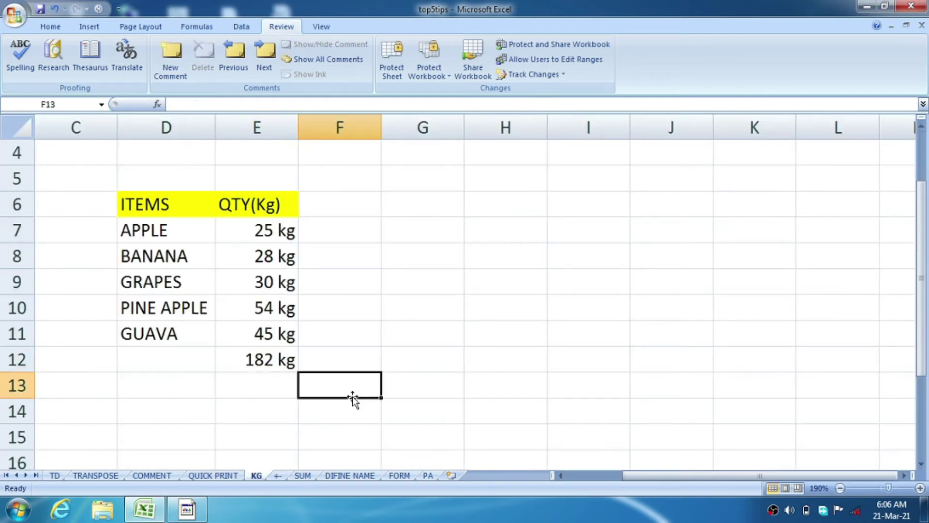
pyautogui.click(272, 233)
pyautogui.click(272, 253)
pyautogui.click(271, 297)
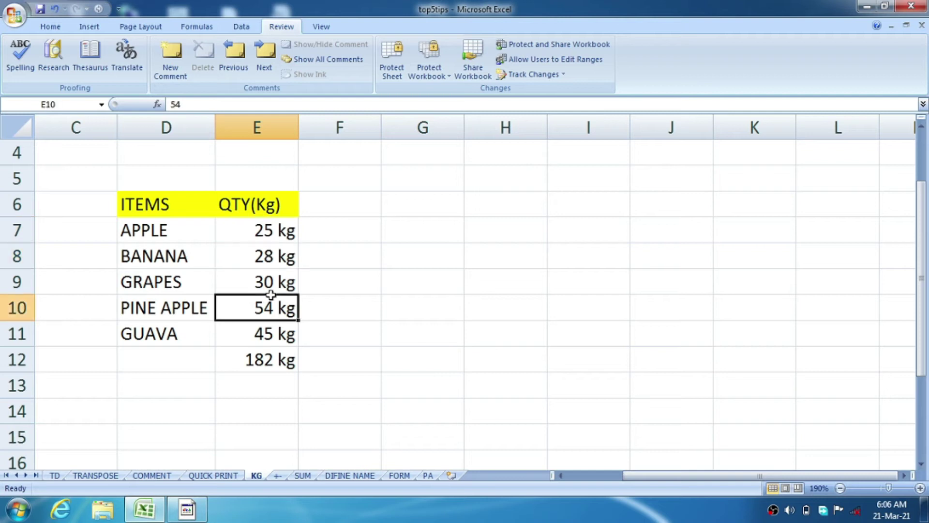
pyautogui.click(275, 358)
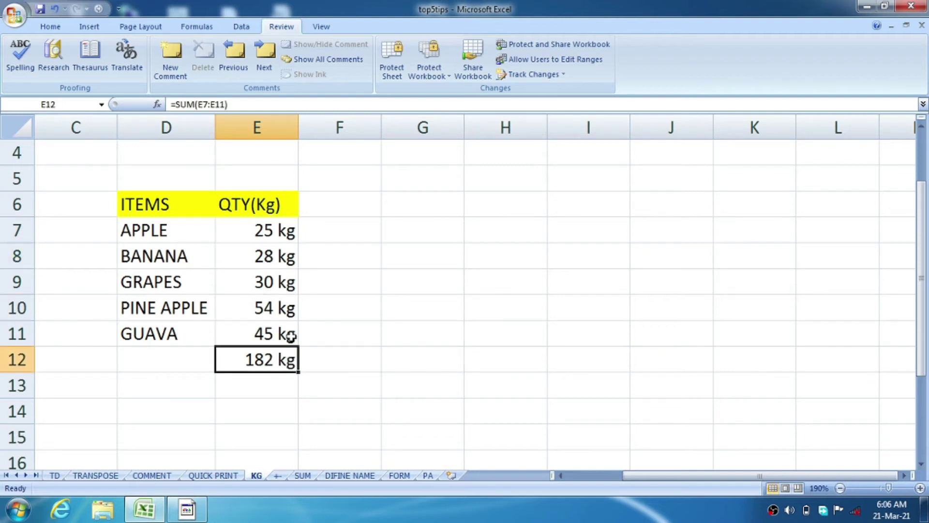
pyautogui.click(322, 237)
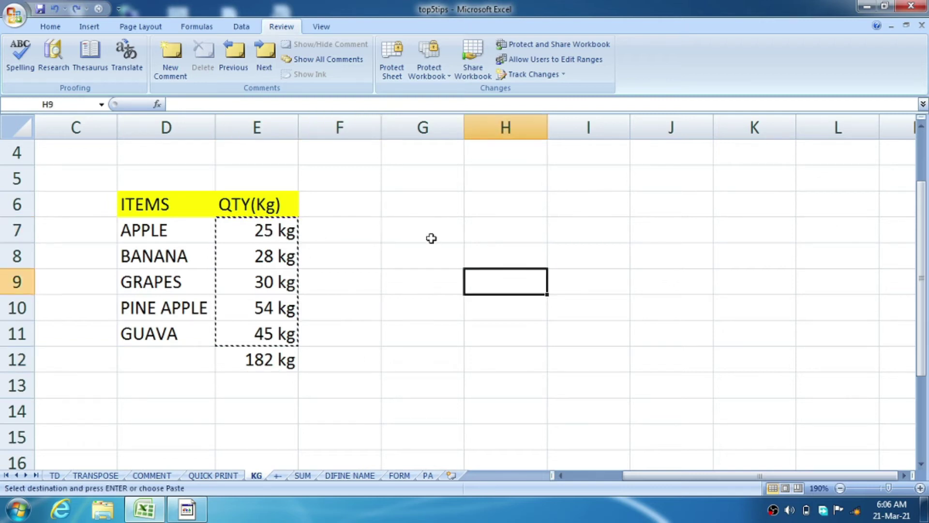
pyautogui.click(431, 238)
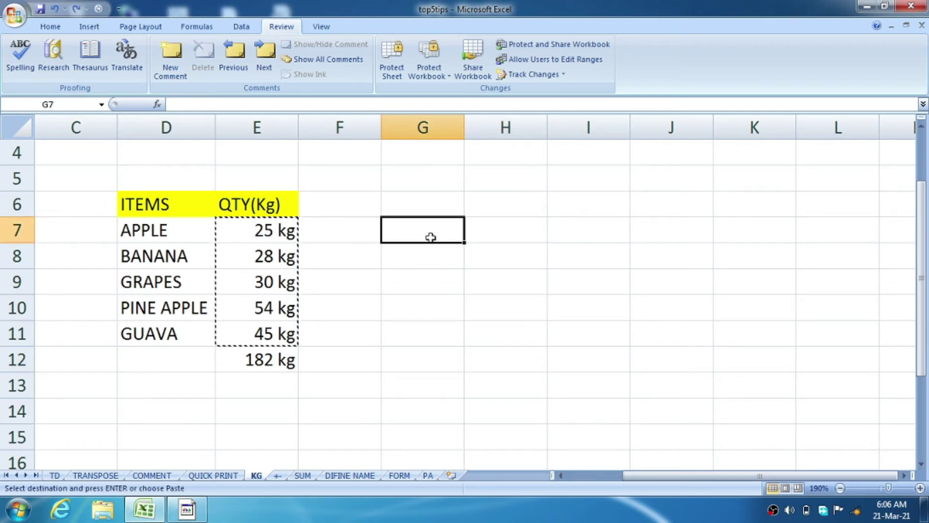
# Enter 25kg, 28kg, 30kg, 54kg and 45kg into G7:G11.
pyautogui.write('25kg')
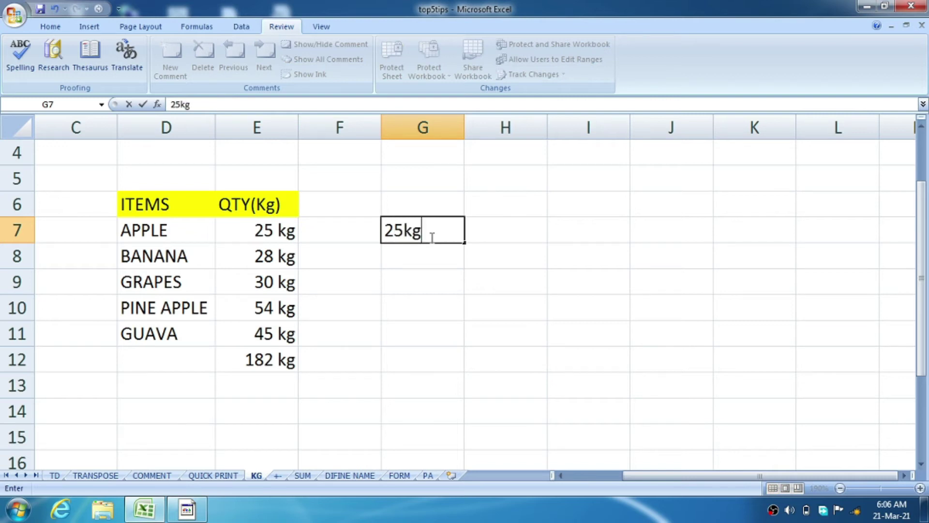
pyautogui.press('Return')
pyautogui.write('28kg')
pyautogui.press('Return')
pyautogui.write('30')
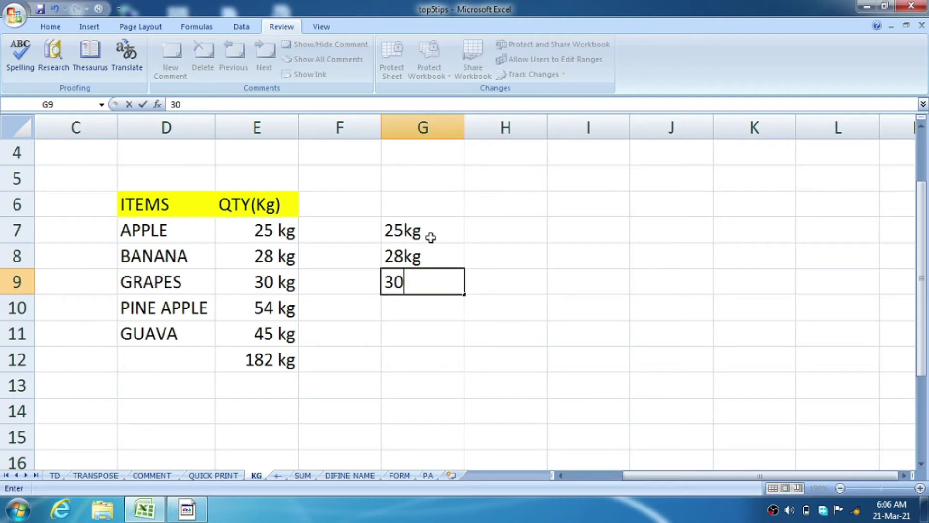
pyautogui.write('kg')
pyautogui.press('Return')
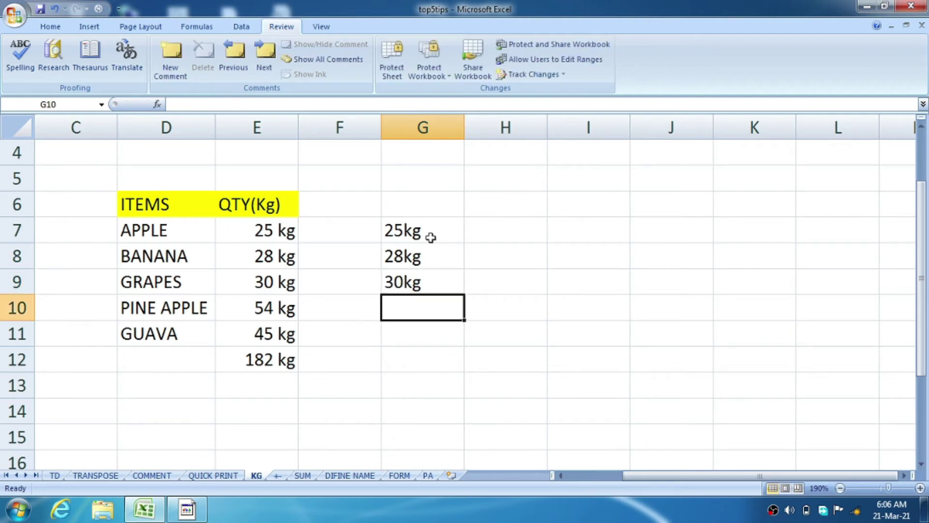
pyautogui.write('54kg')
pyautogui.press('Return')
pyautogui.write('45')
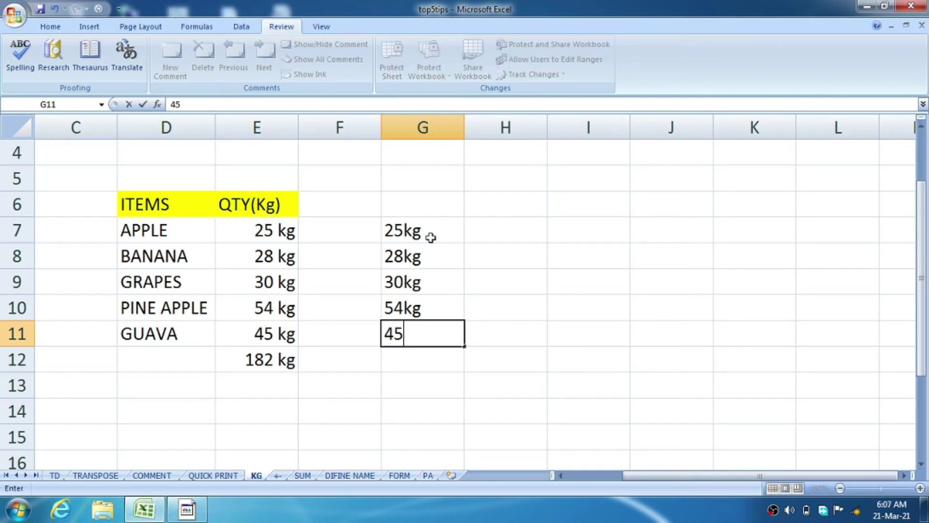
pyautogui.write('kg')
pyautogui.press('Return')
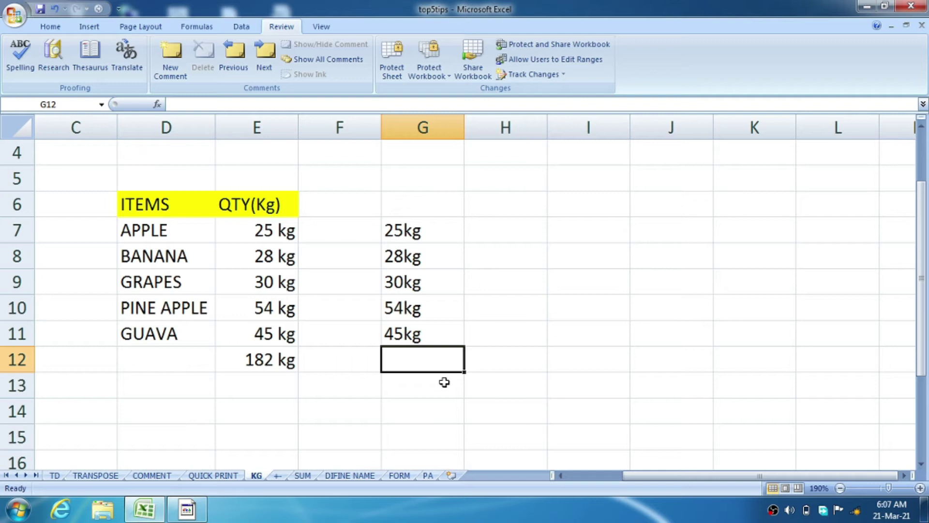
# Put =SUM(G7:G11) in G12, which returns 0 for the text entries.
pyautogui.write('=su')
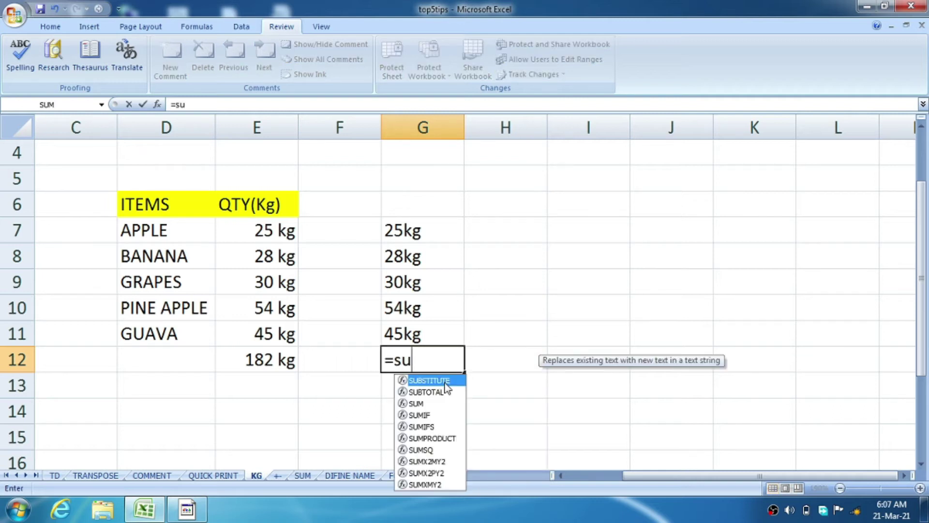
pyautogui.write('m(')
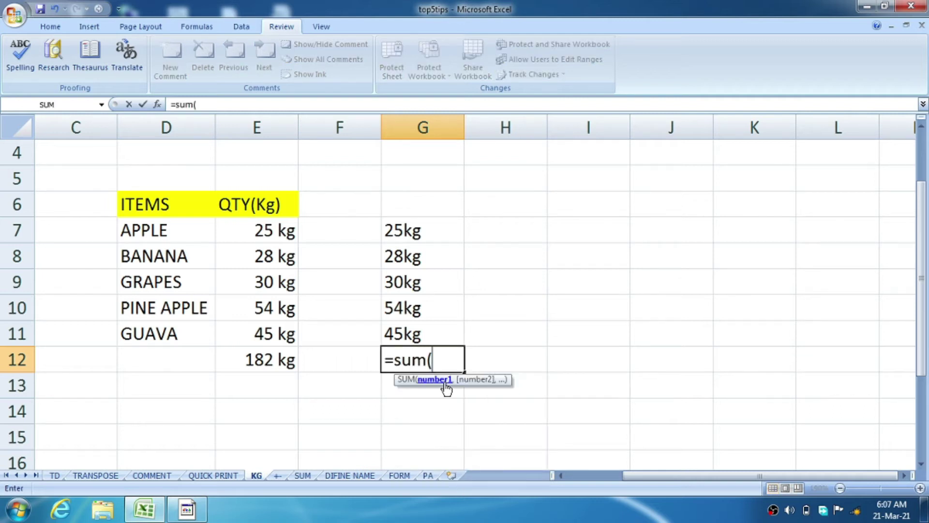
pyautogui.click(419, 226)
pyautogui.moveTo(419, 226); pyautogui.dragTo(430, 329)
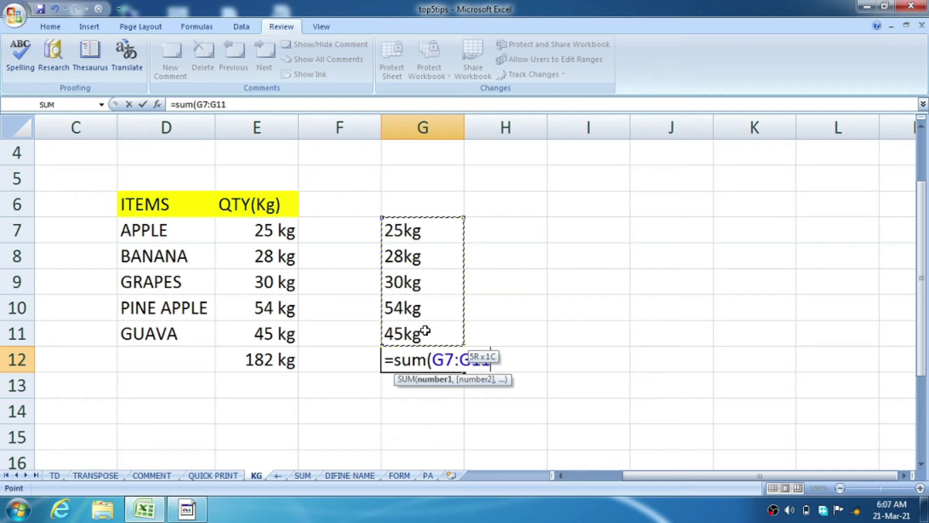
pyautogui.write(')')
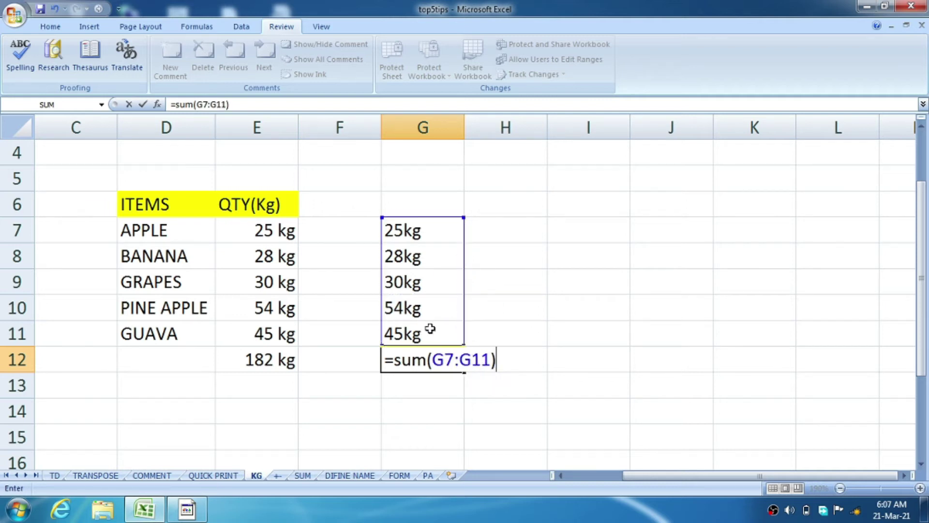
pyautogui.press('Return')
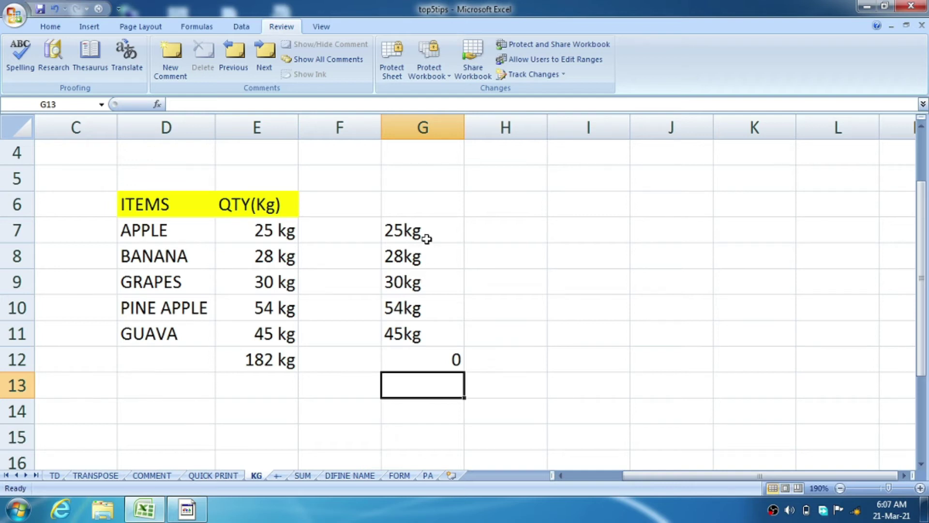
pyautogui.moveTo(425, 234); pyautogui.dragTo(420, 346)
# Clear the previously typed quantities and the total formula in G12.
pyautogui.press('Delete')
pyautogui.click(525, 394)
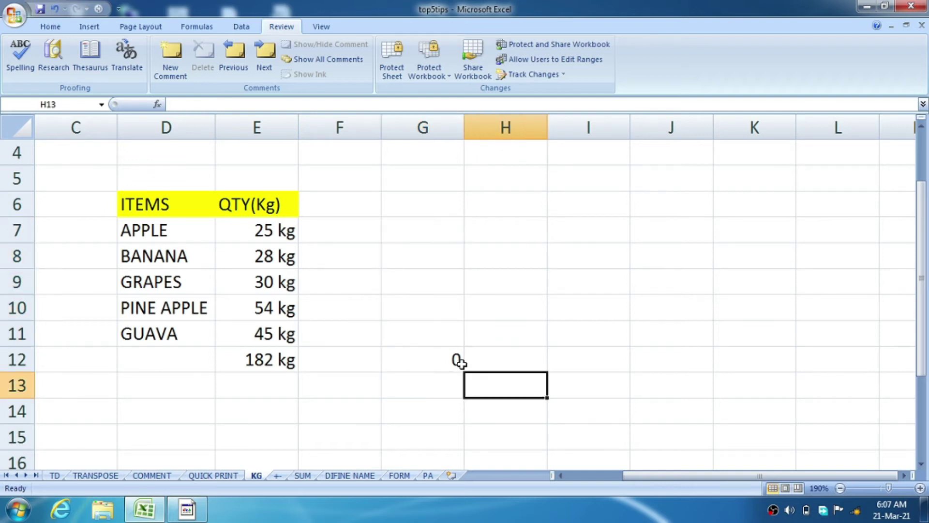
pyautogui.click(456, 359)
pyautogui.press('Delete')
pyautogui.click(491, 375)
# Give H7:H11 the custom number format # "kg".
pyautogui.moveTo(506, 237)
pyautogui.mouseDown()
pyautogui.moveTo(494, 387)
pyautogui.moveTo(498, 340)
pyautogui.mouseUp()
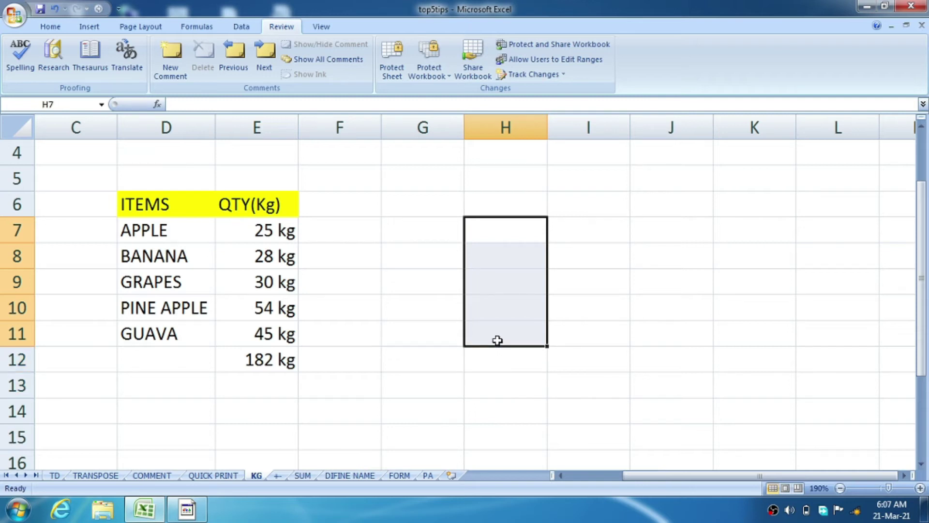
pyautogui.click(51, 27)
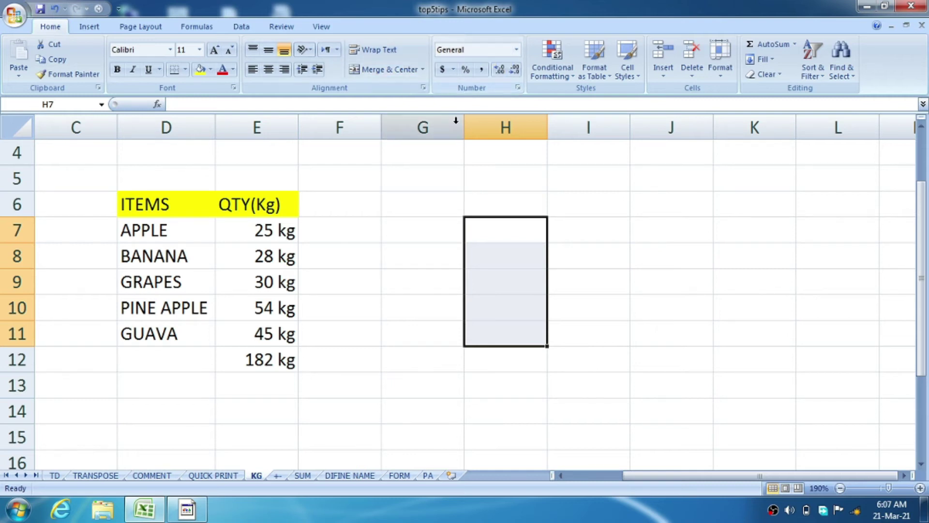
pyautogui.click(517, 50)
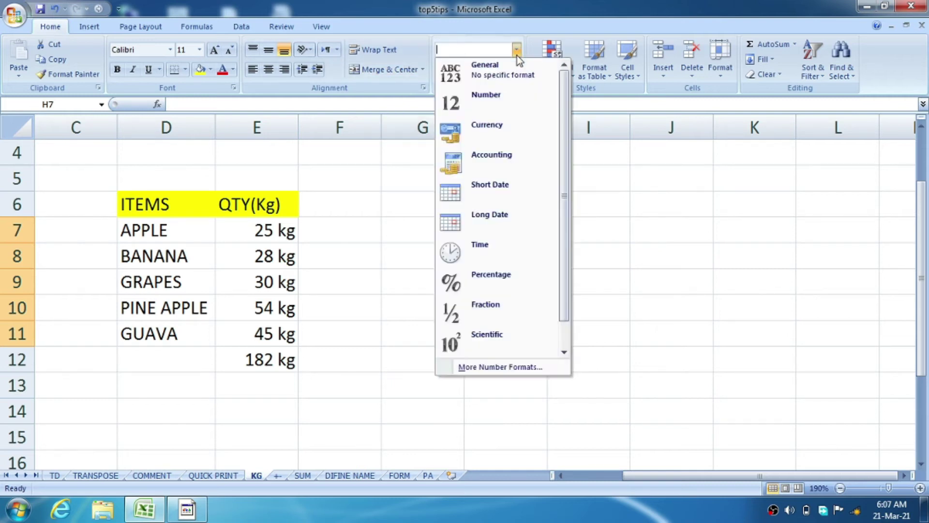
pyautogui.click(501, 367)
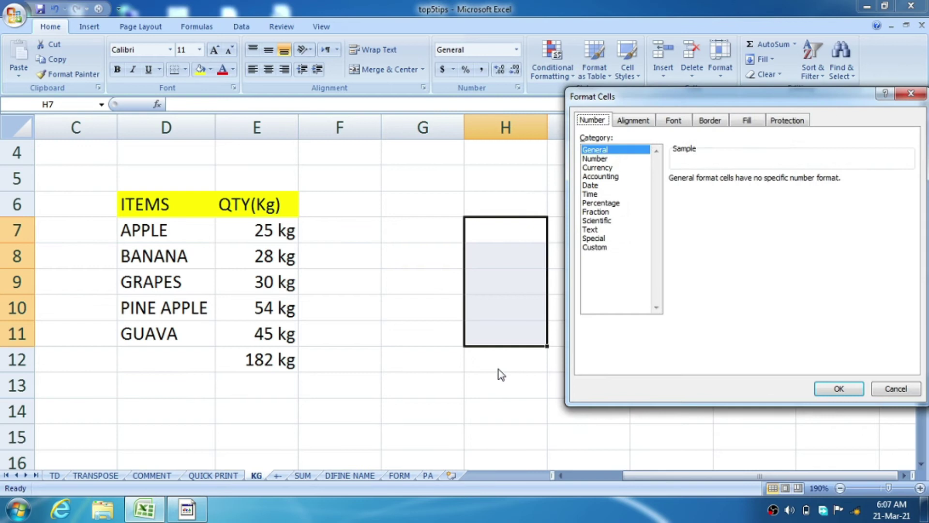
pyautogui.click(603, 247)
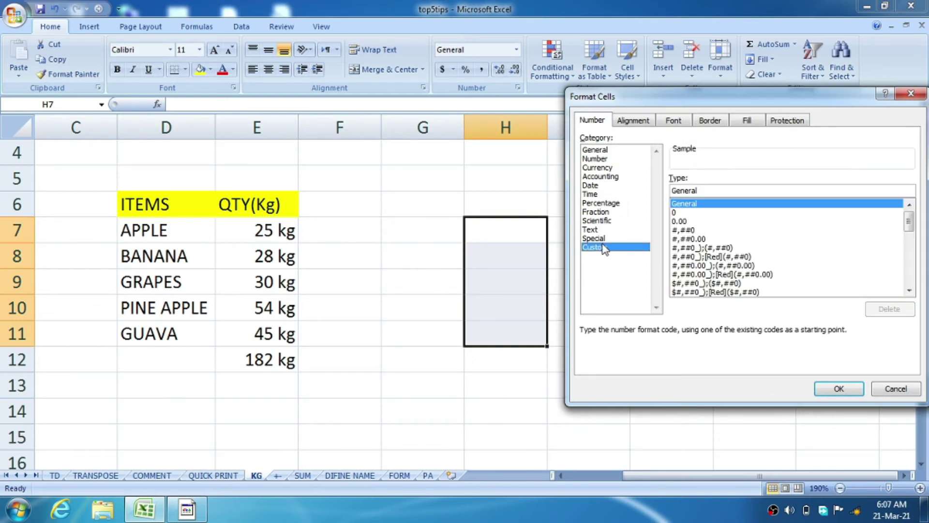
pyautogui.moveTo(677, 97); pyautogui.dragTo(568, 107)
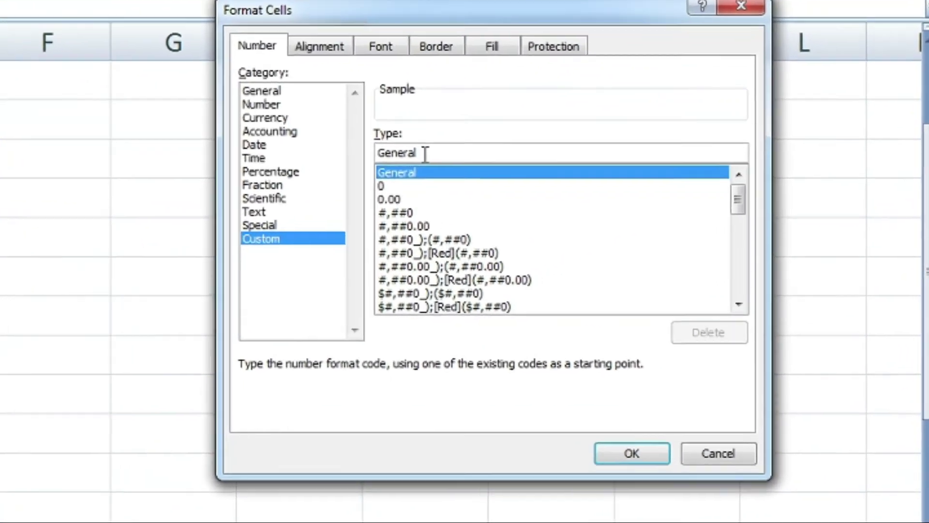
pyautogui.doubleClick(425, 154)
pyautogui.press('BackSpace')
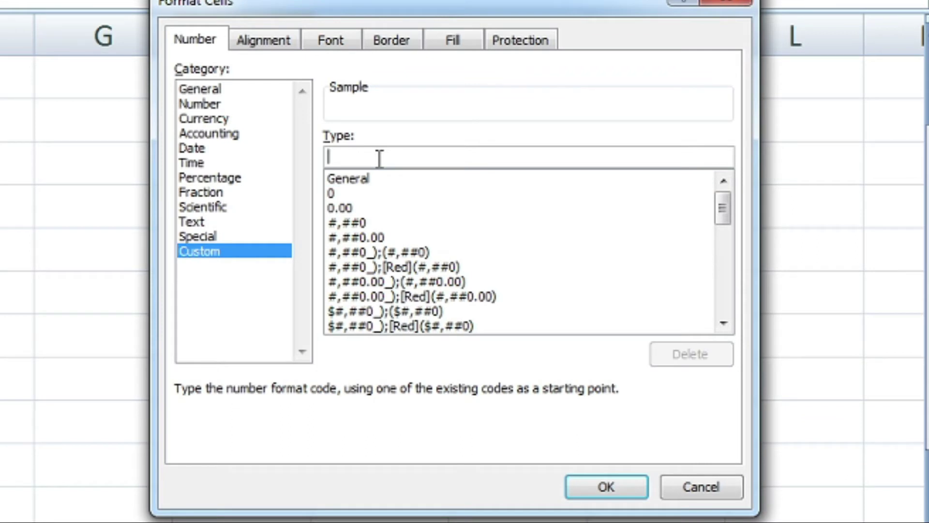
pyautogui.write('# ')
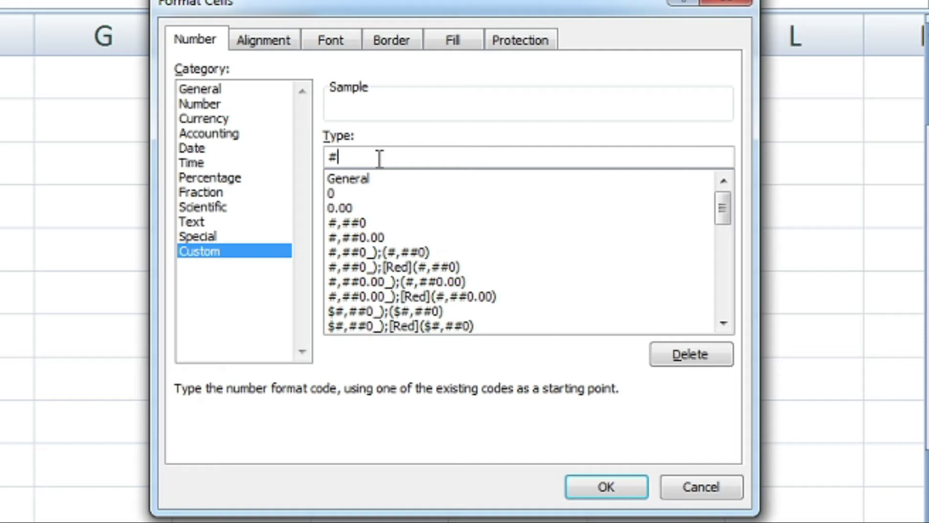
pyautogui.write('"kg')
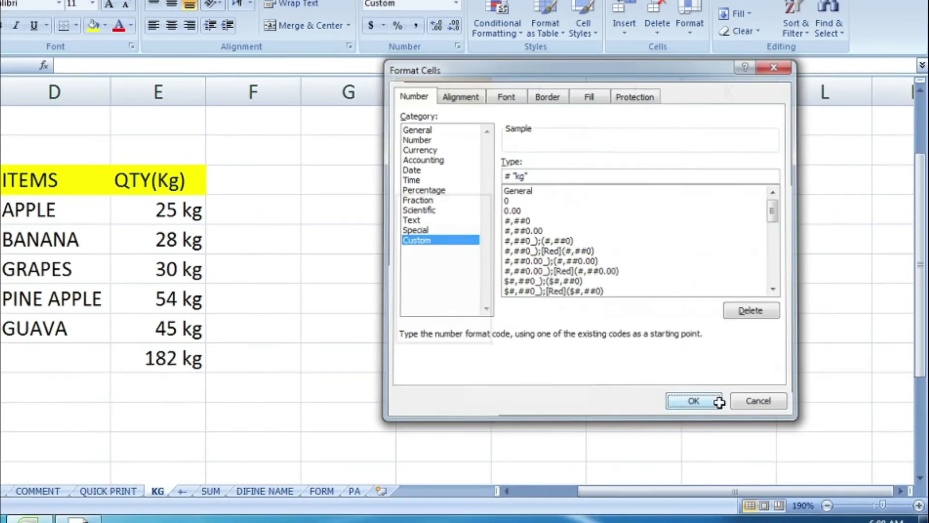
pyautogui.click(629, 486)
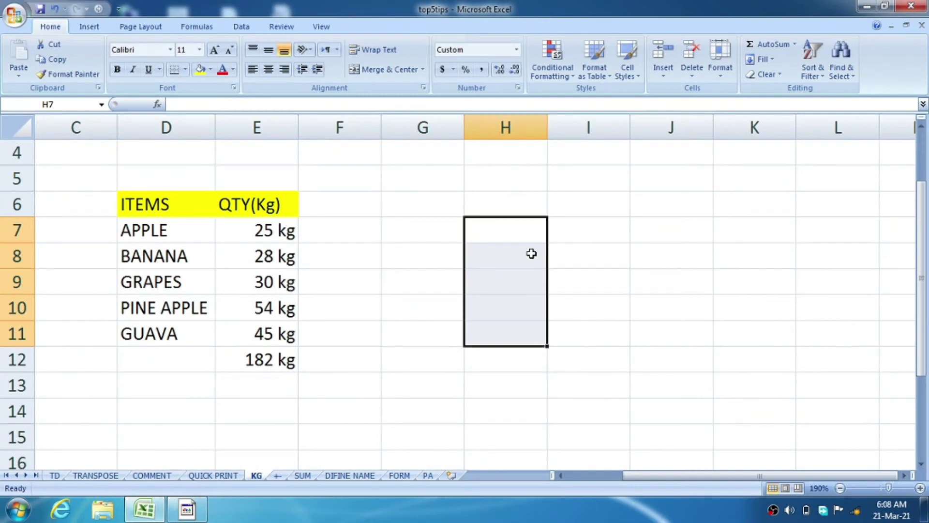
# Enter 25, 28, 63 and 58 in H7 through H10.
pyautogui.click(502, 237)
pyautogui.write('25')
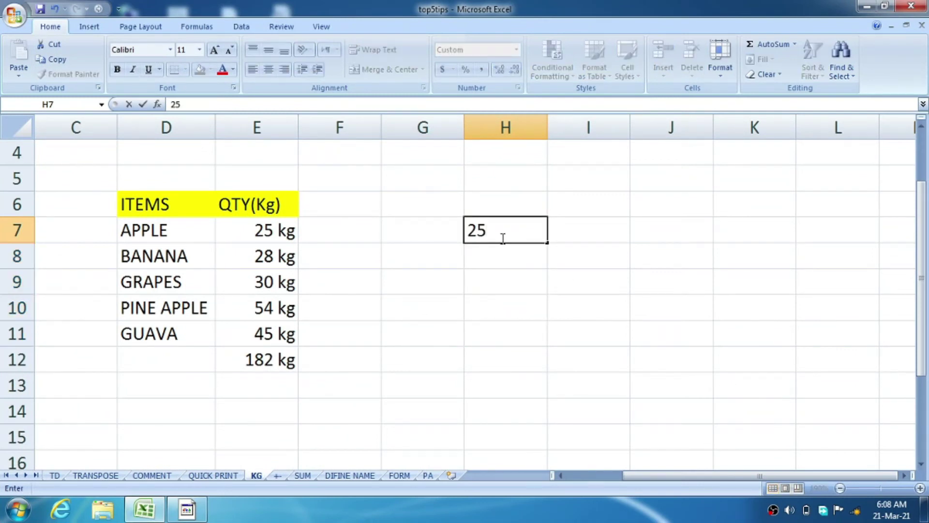
pyautogui.press('Return')
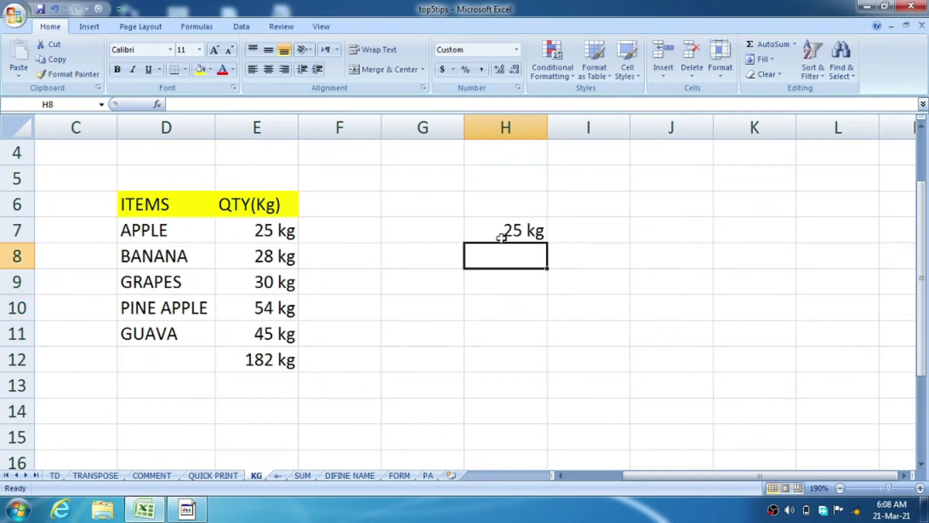
pyautogui.write('28')
pyautogui.press('Return')
pyautogui.write('63')
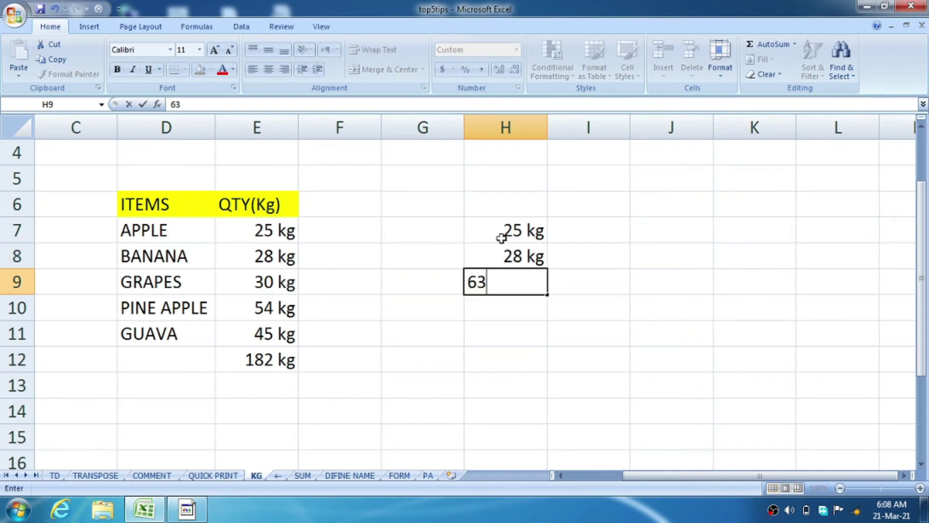
pyautogui.press('Return')
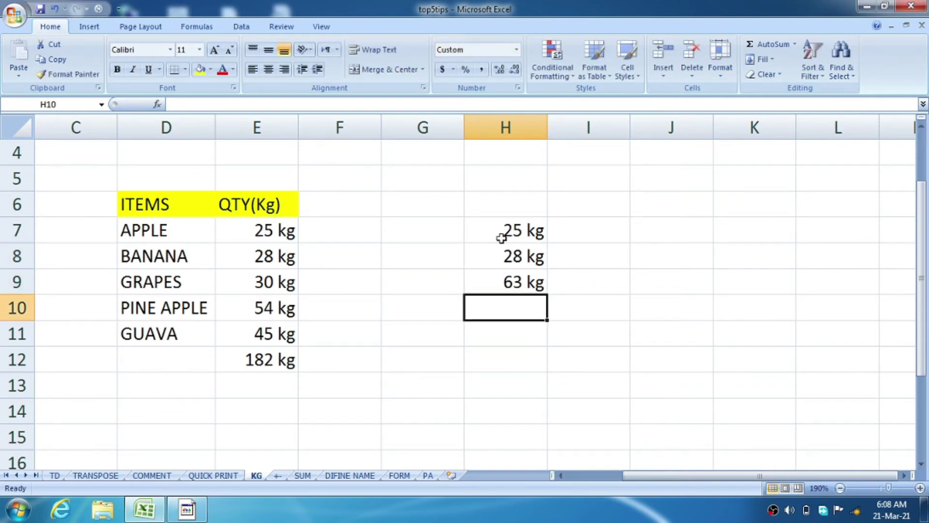
pyautogui.write('58')
pyautogui.press('Return')
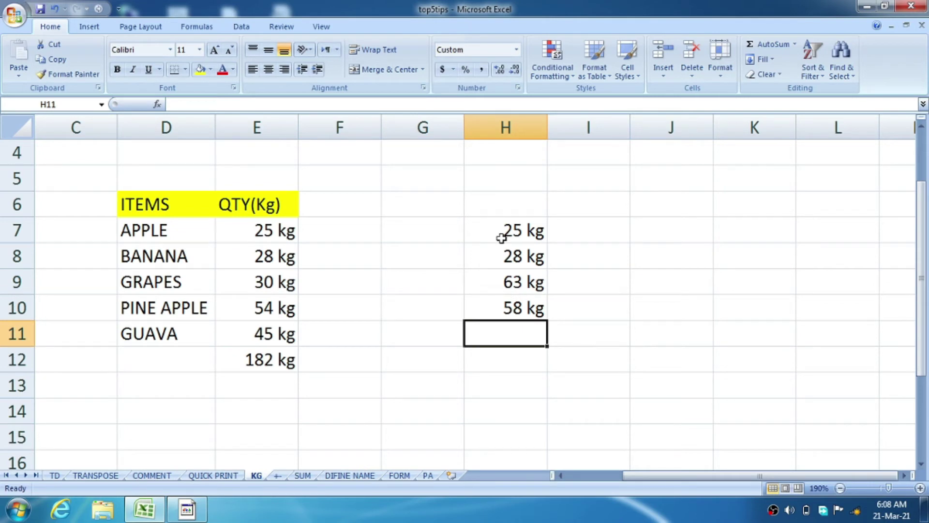
# Total H7:H10 in H11 with =SUM(H7:H10), showing 174 kg.
pyautogui.write('=SUM(')
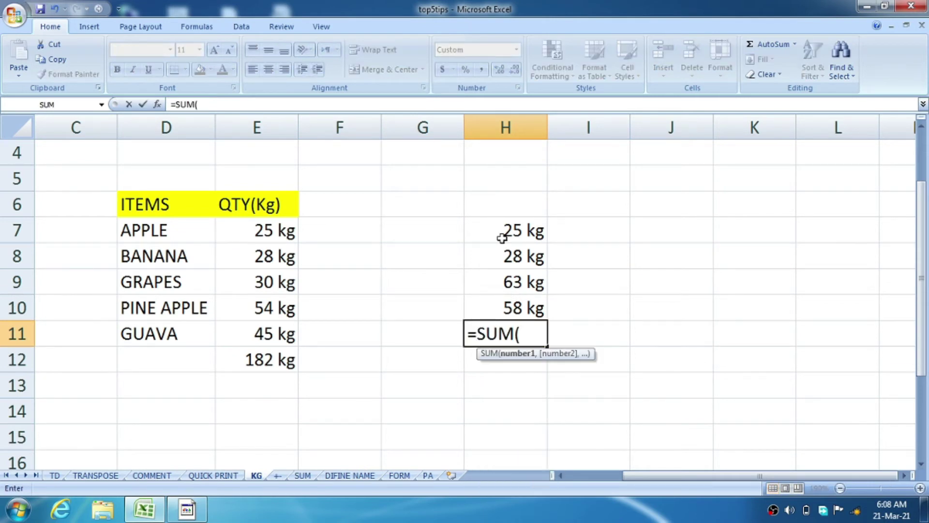
pyautogui.moveTo(502, 238); pyautogui.dragTo(512, 316)
pyautogui.write(')')
pyautogui.press('Return')
pyautogui.click(511, 335)
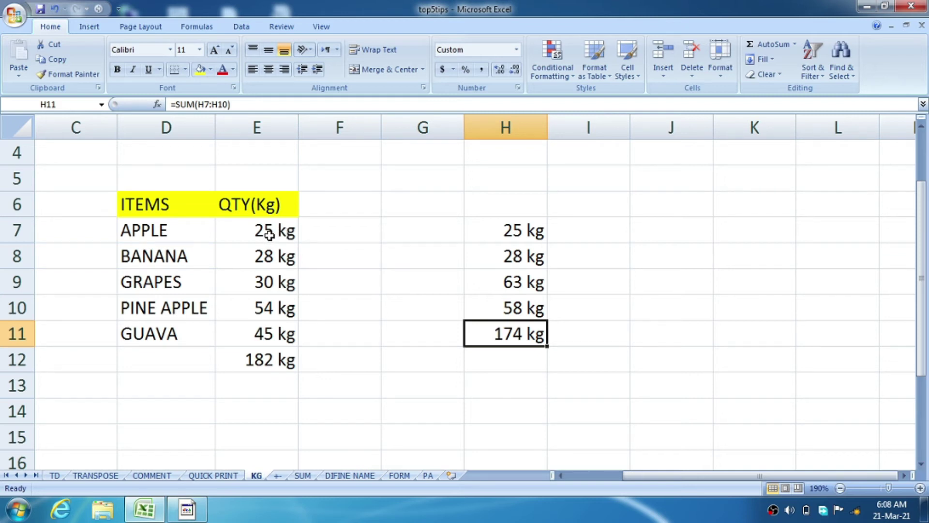
pyautogui.moveTo(399, 234); pyautogui.dragTo(389, 347)
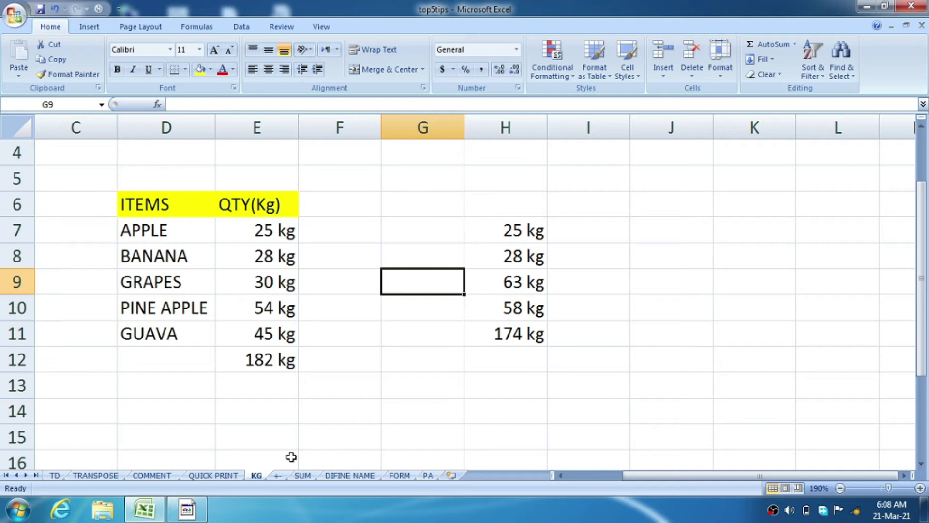
# On the +- sheet, insert blank columns at column G, leaving G:M empty before STD.
pyautogui.click(277, 475)
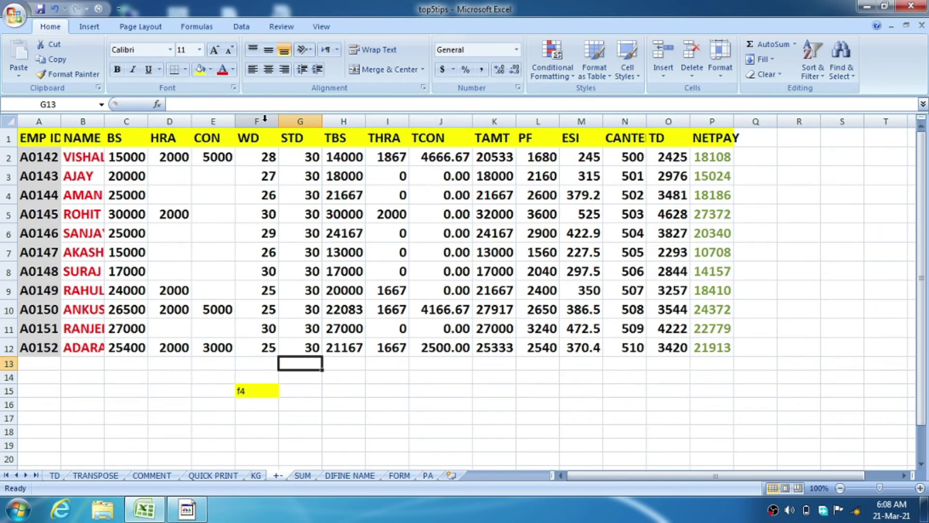
pyautogui.click(304, 119)
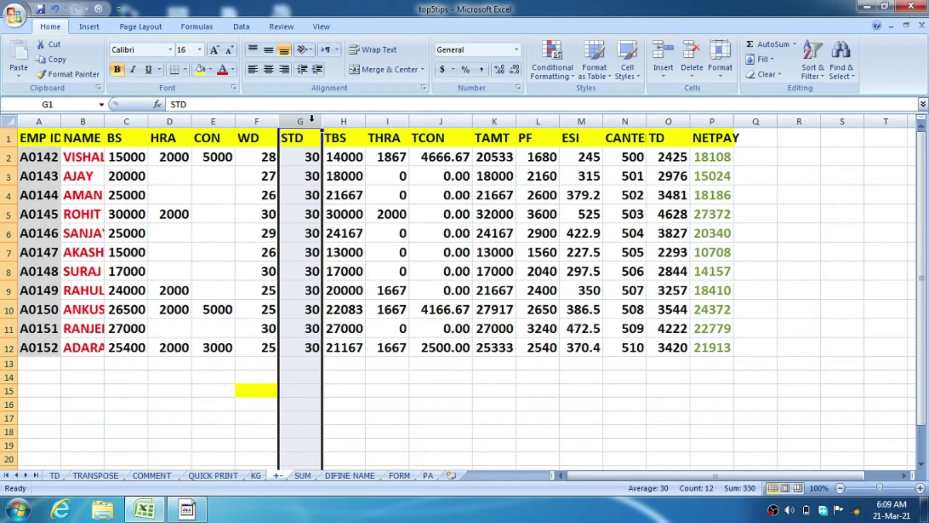
pyautogui.hotkey('ctrl', 'shift', '+')
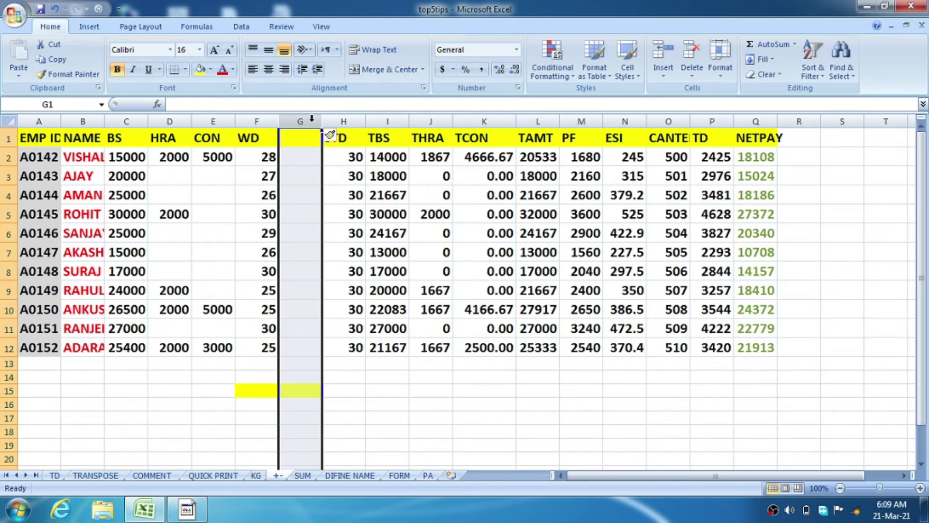
pyautogui.press('F4')
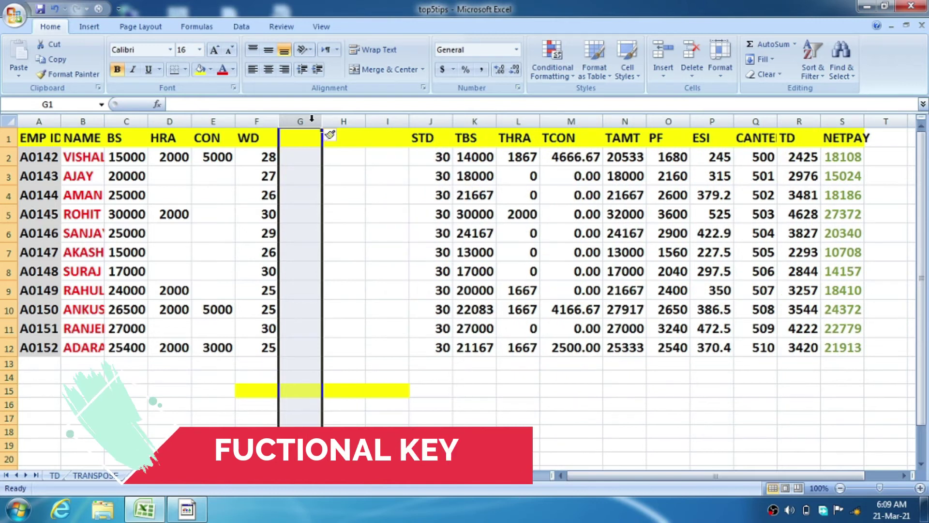
pyautogui.press('F4')
pyautogui.press('F4')
pyautogui.press('F4')
pyautogui.press('F4')
pyautogui.press('F4')
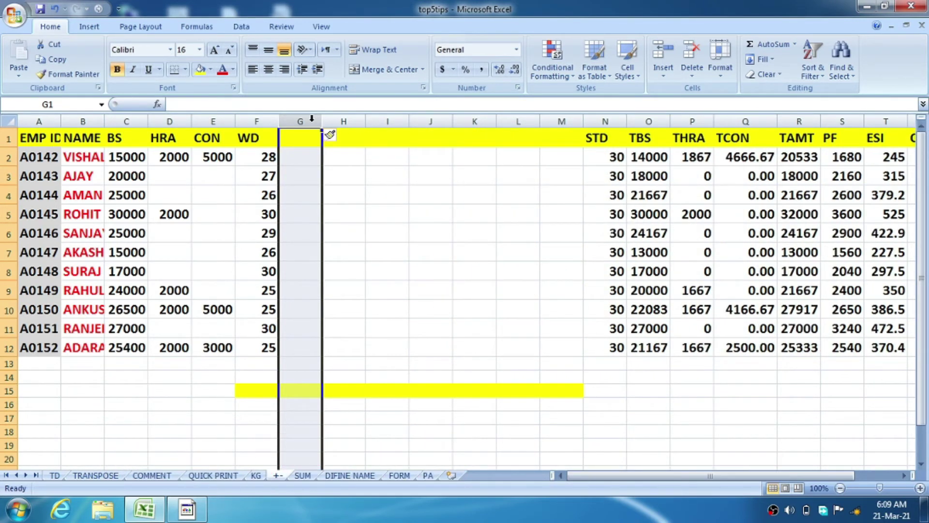
pyautogui.click(224, 257)
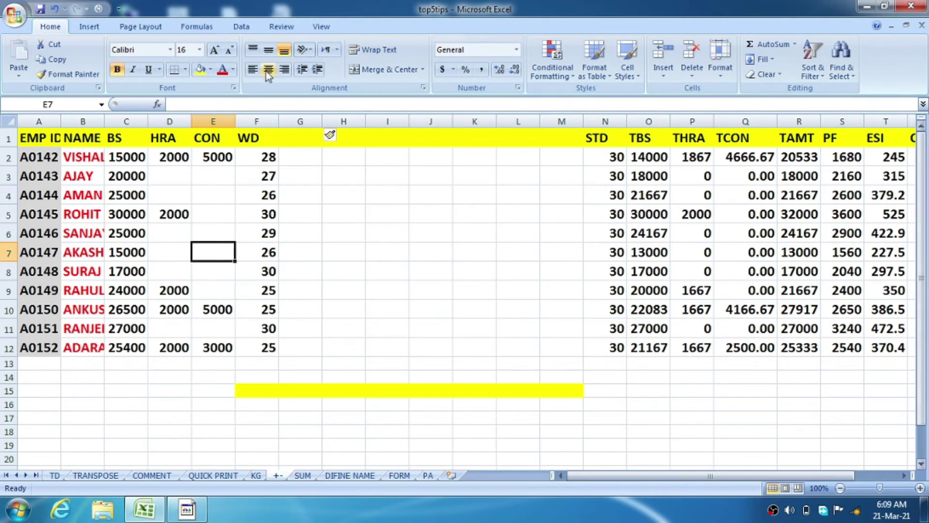
# Insert blank rows above row 7 (AKASH) in the payroll table, then move to the SUM sheet.
pyautogui.click(7, 253)
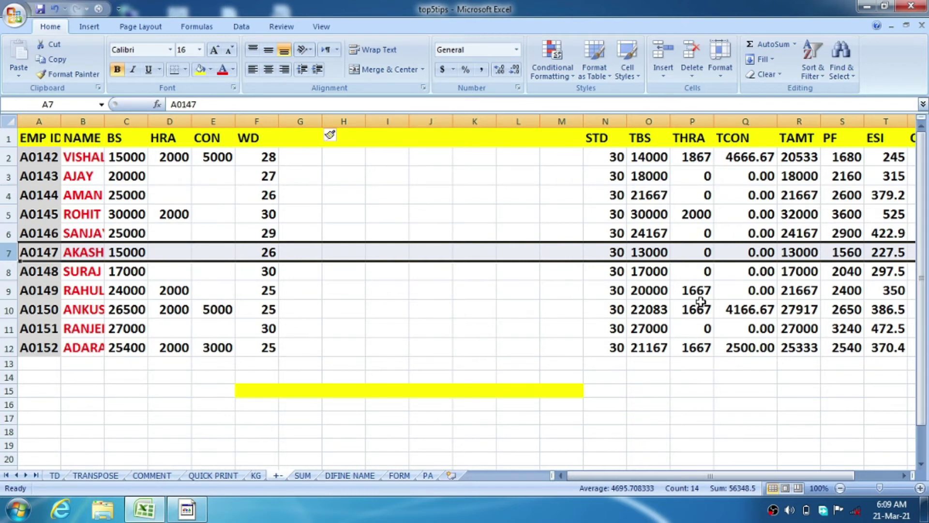
pyautogui.hotkey('ctrl', 'shift', '+')
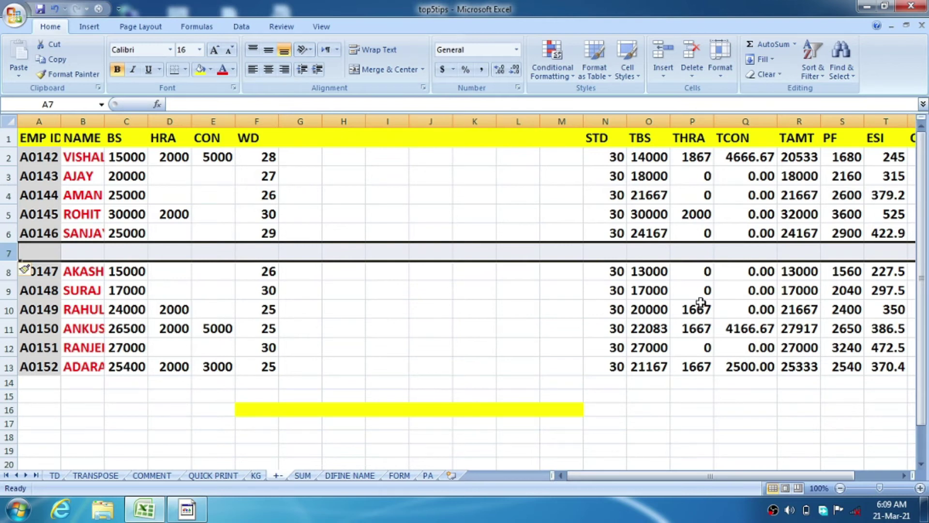
pyautogui.hotkey('ctrl', 'shift', '+')
pyautogui.hotkey('ctrl', 'shift', '+')
pyautogui.hotkey('ctrl', 'shift', '+')
pyautogui.hotkey('ctrl', 'shift', '+')
pyautogui.hotkey('ctrl', 'shift', '+')
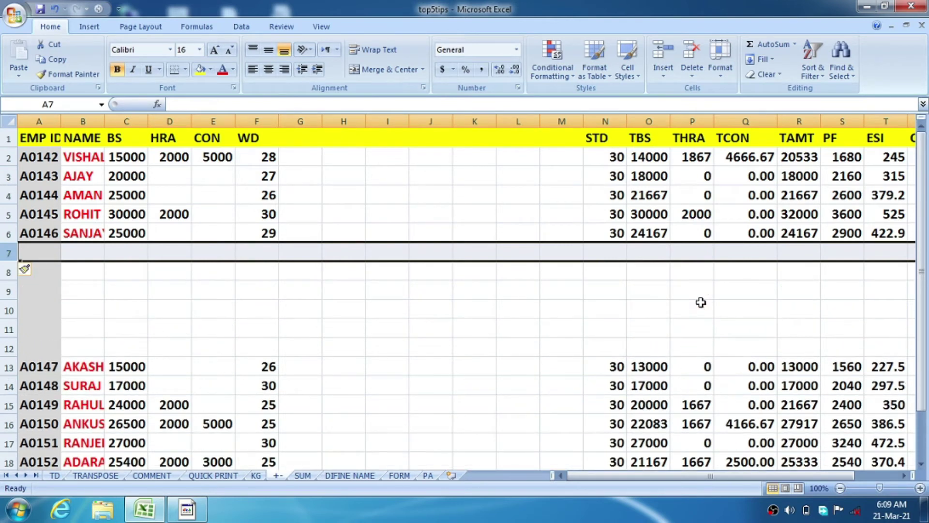
pyautogui.click(303, 475)
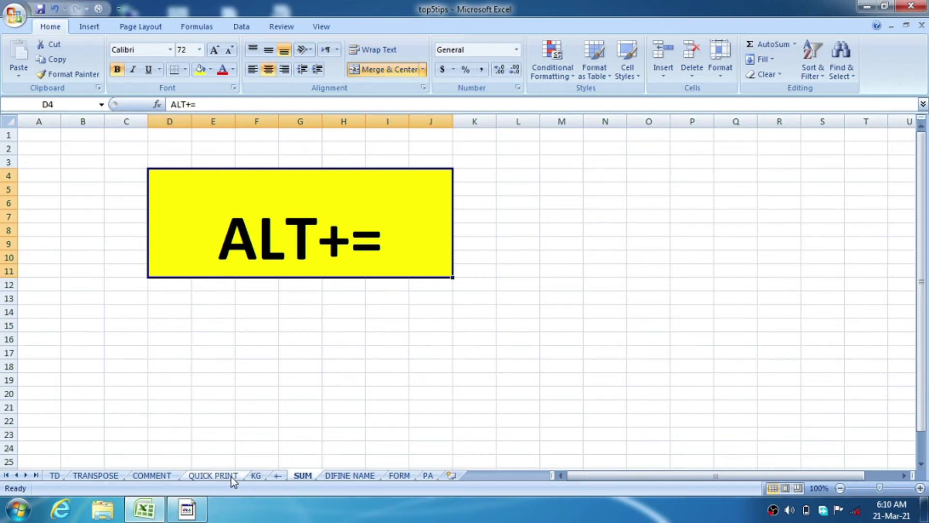
# On QUICK PRINT, AutoSum NETPAY into P13 (211366.875) and CANTEEN into N13.
pyautogui.click(214, 475)
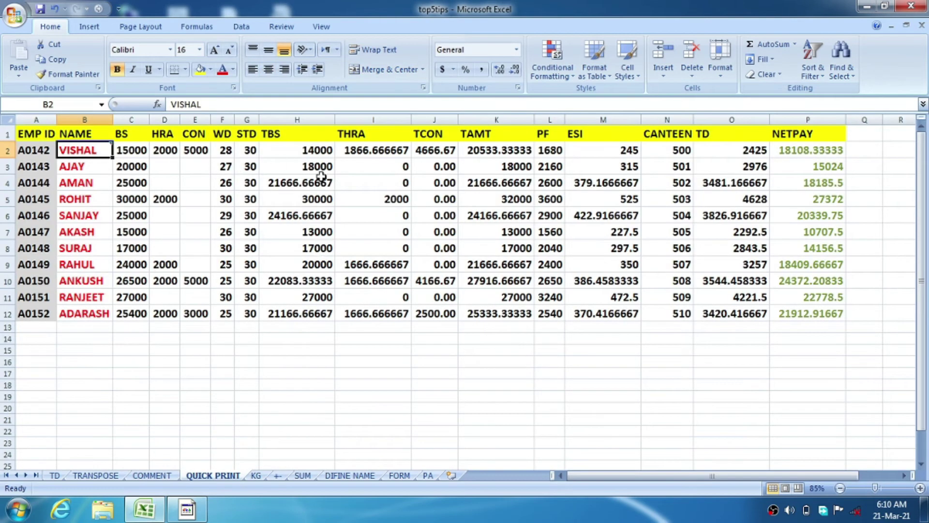
pyautogui.moveTo(794, 150); pyautogui.dragTo(797, 314)
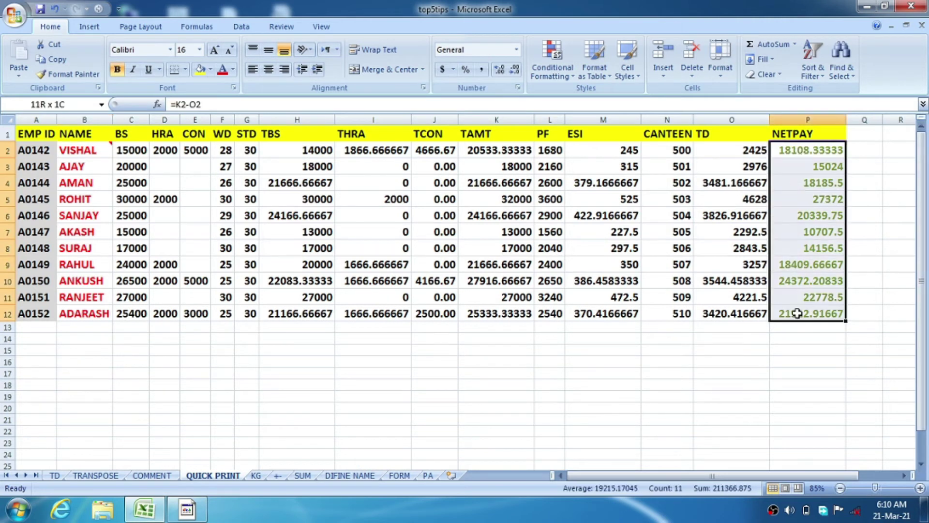
pyautogui.click(804, 328)
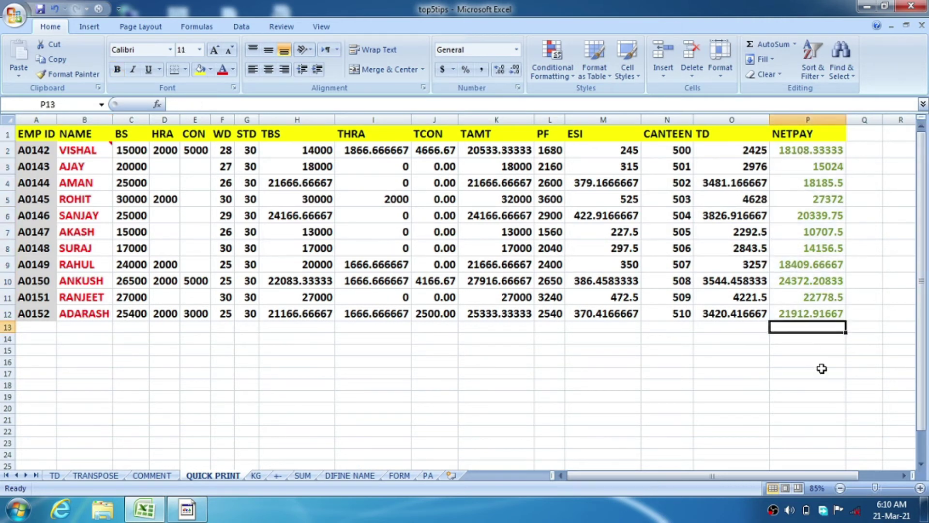
pyautogui.keyDown('ctrl'); pyautogui.scroll(3, 822, 368); pyautogui.keyUp('ctrl')
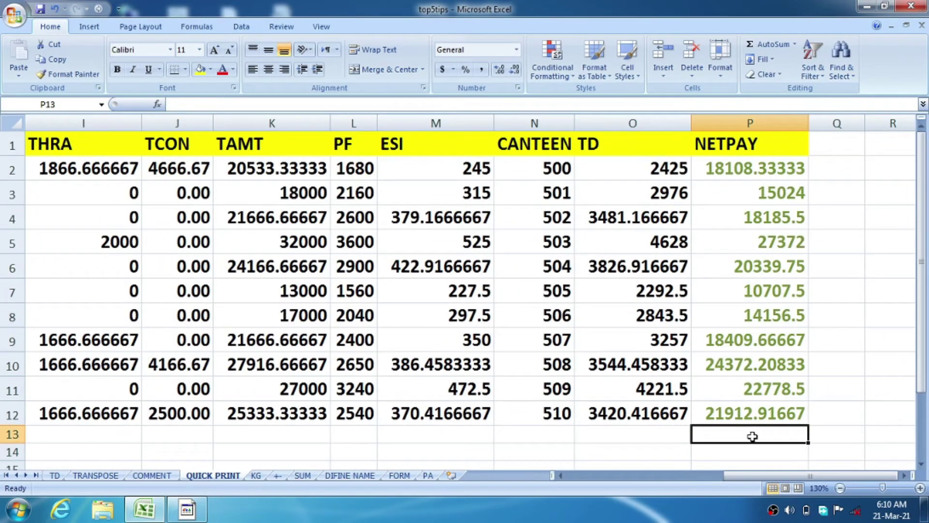
pyautogui.hotkey('alt', '=')
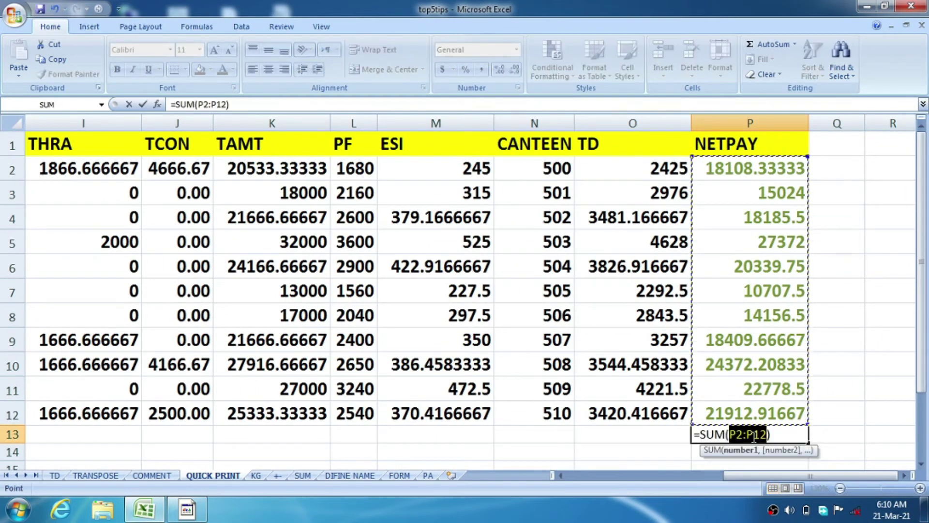
pyautogui.press('Return')
pyautogui.click(752, 437)
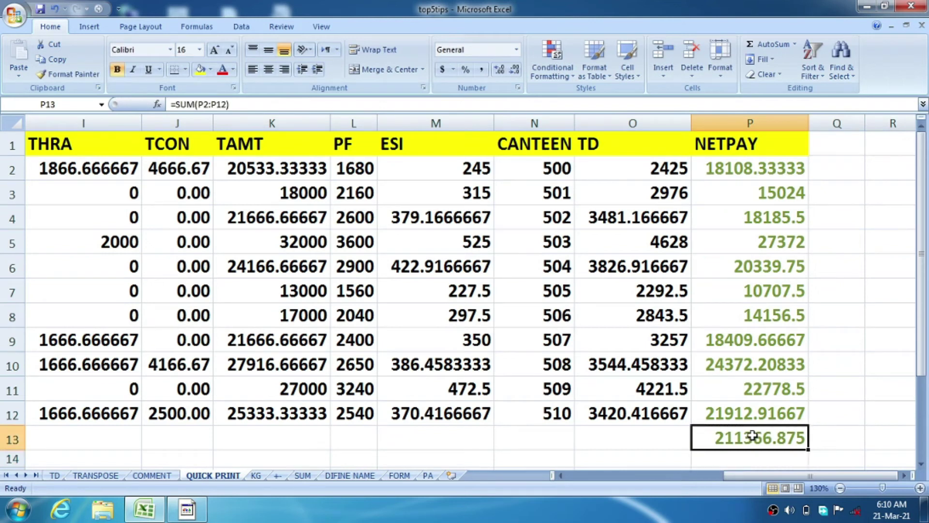
pyautogui.click(550, 436)
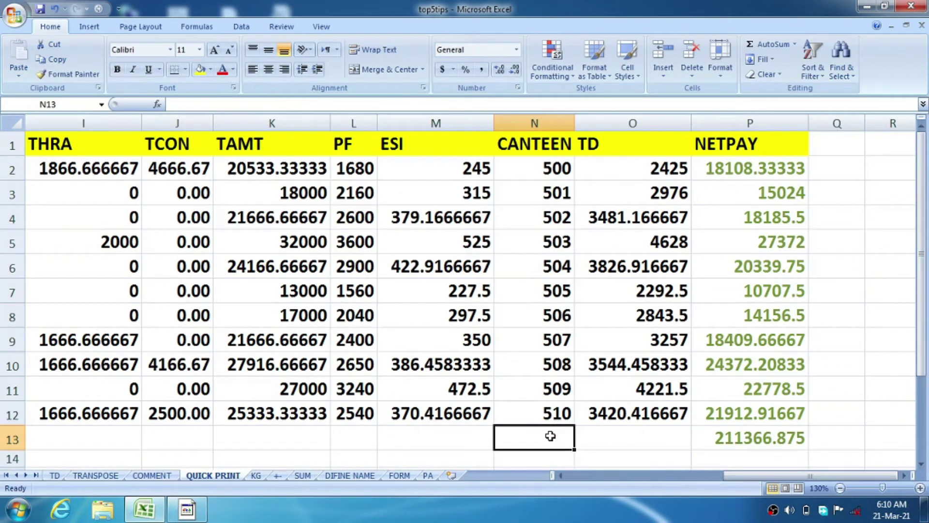
pyautogui.hotkey('alt', '=')
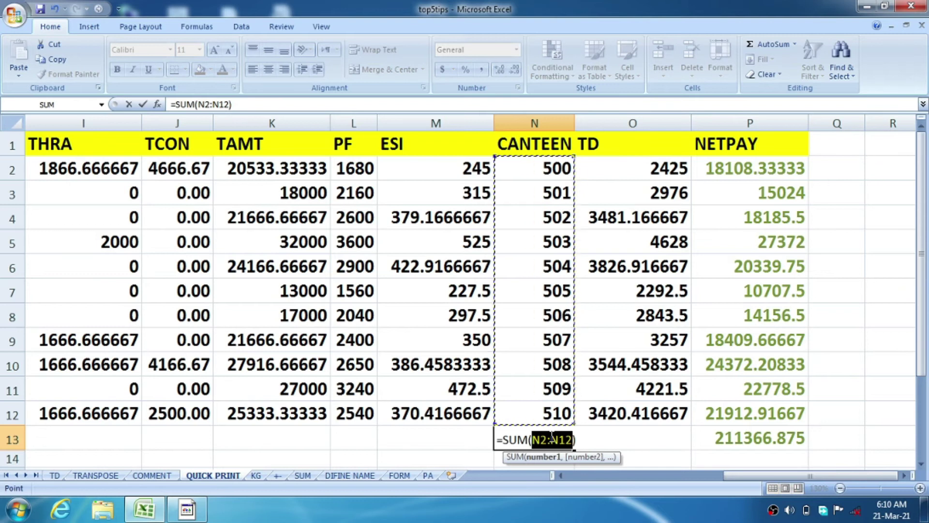
pyautogui.press('Return')
# Look at the DIFINE NAME sheet, then move on to the FORM sheet.
pyautogui.click(349, 476)
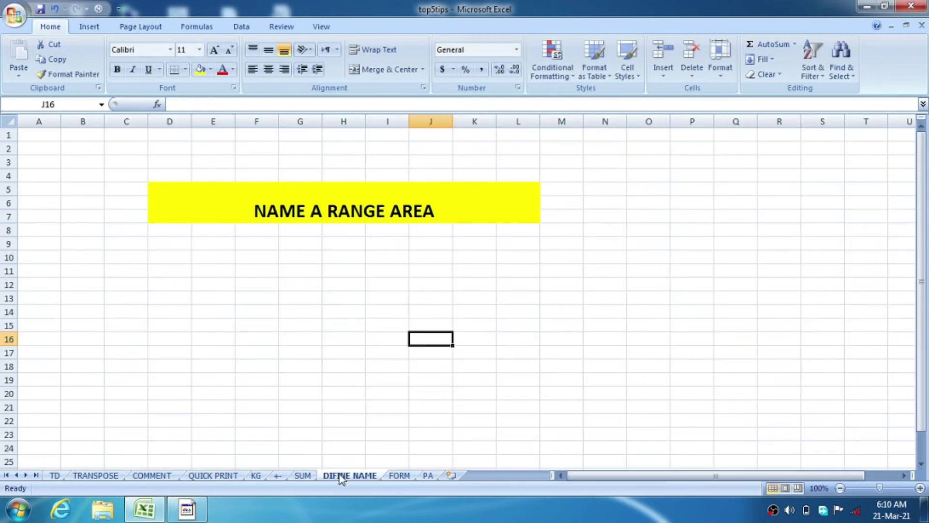
pyautogui.click(363, 328)
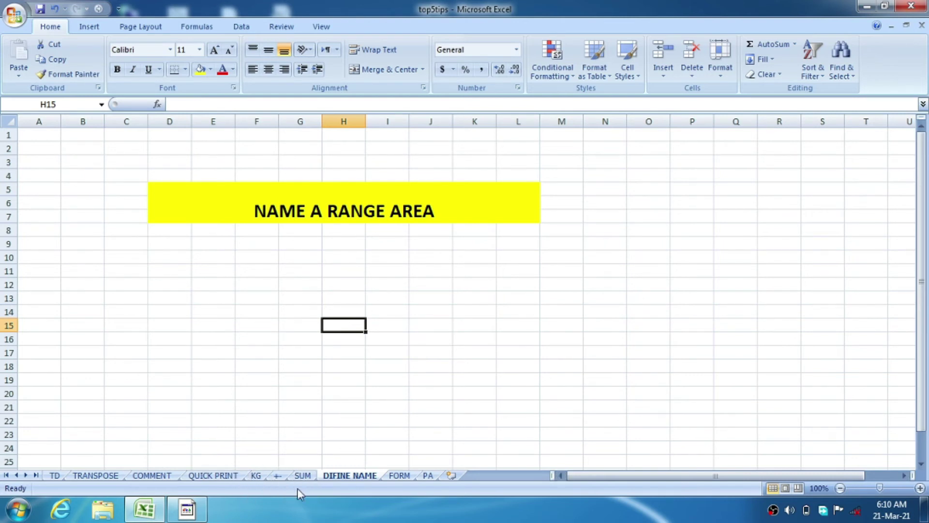
pyautogui.click(398, 476)
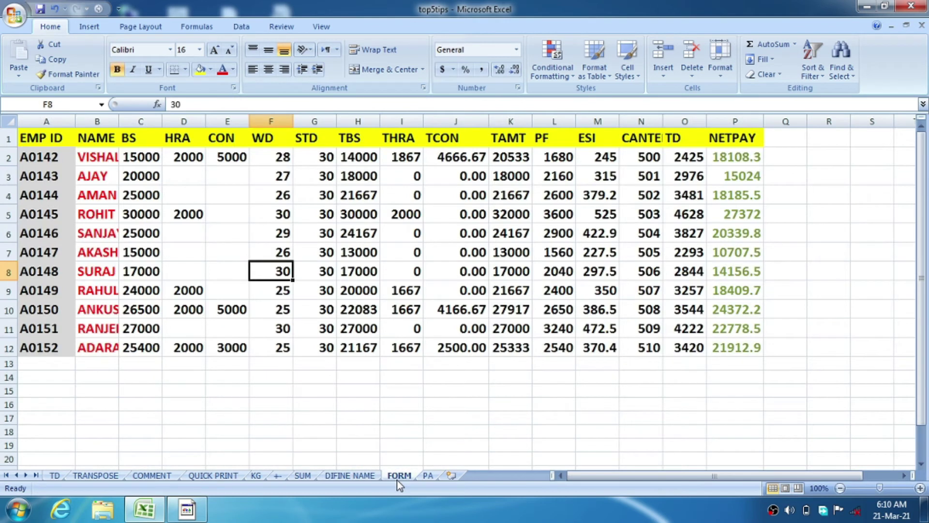
pyautogui.click(178, 378)
pyautogui.click(438, 362)
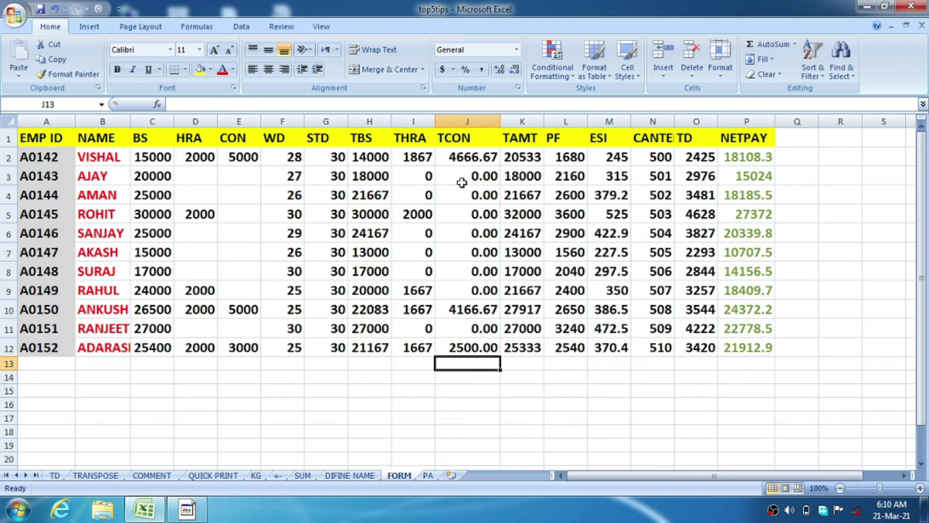
# Enter =SUM(F2:F12) in F14 under the WD column, totalling 301.
pyautogui.moveTo(286, 155); pyautogui.dragTo(268, 338)
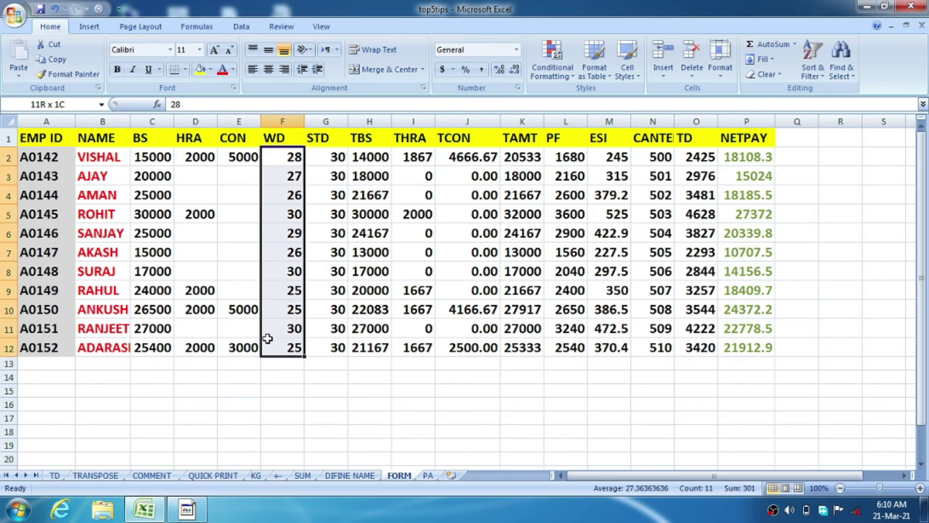
pyautogui.click(284, 377)
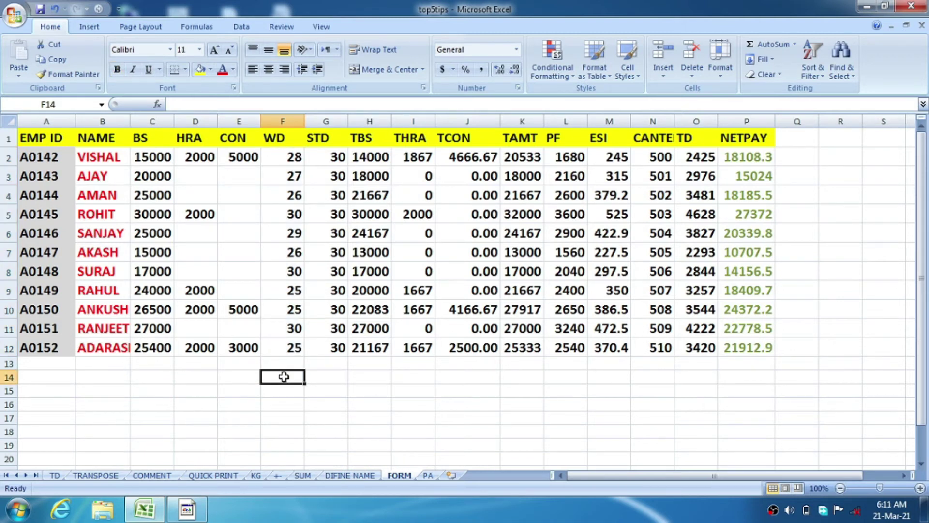
pyautogui.write('=sum')
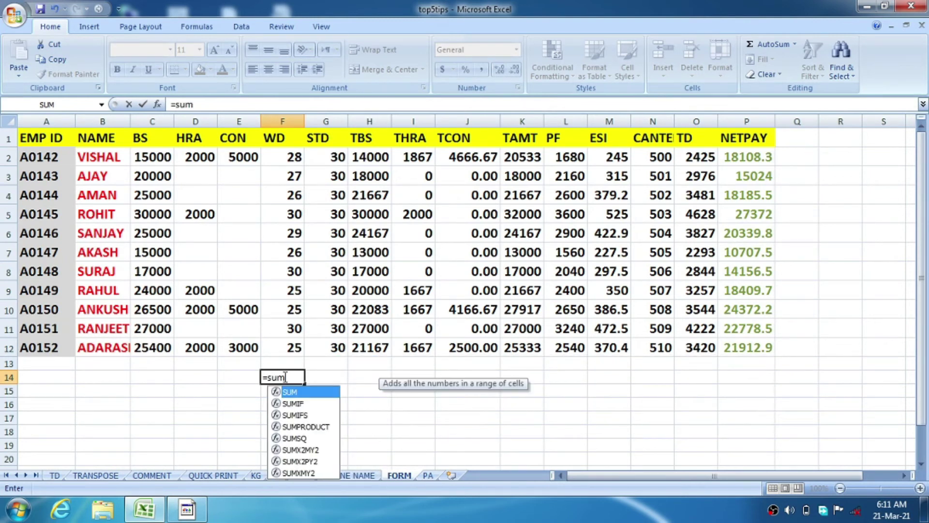
pyautogui.write('(')
pyautogui.moveTo(295, 156); pyautogui.dragTo(293, 345)
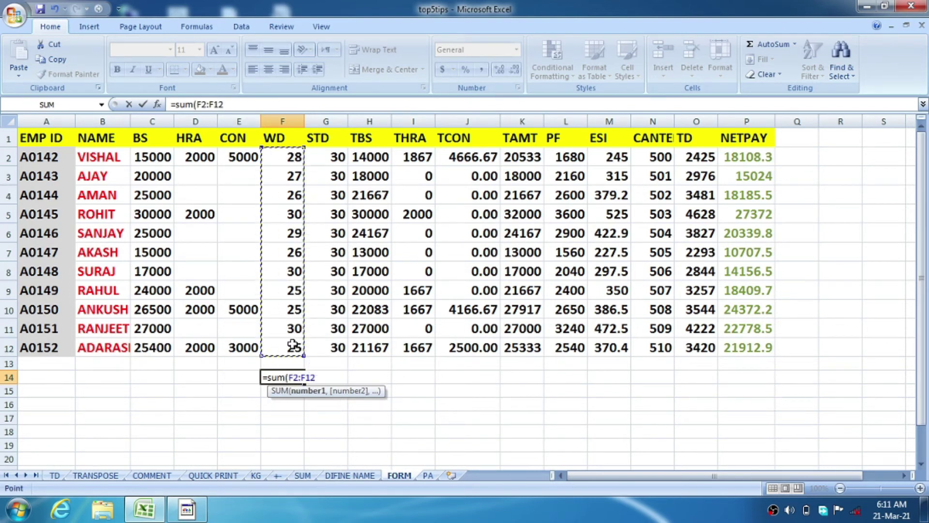
pyautogui.write(')')
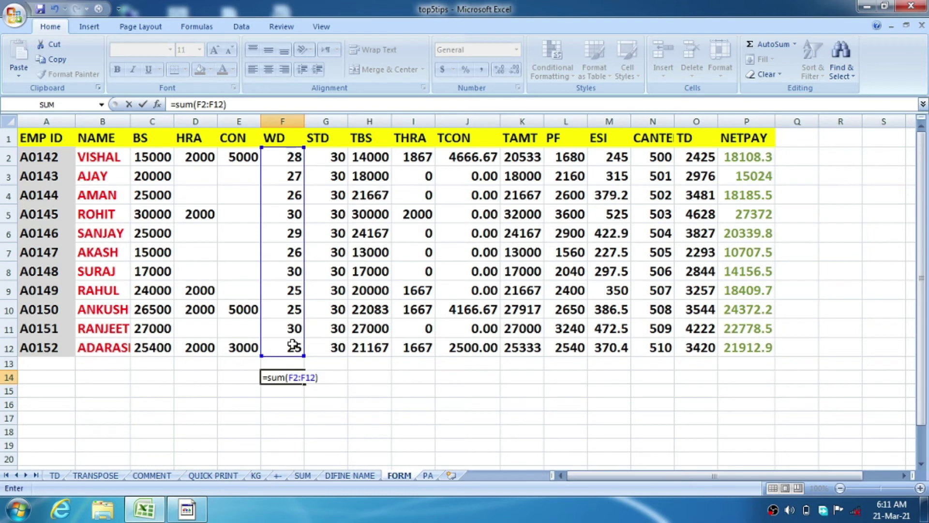
pyautogui.press('Return')
# Delete the trial total from F14.
pyautogui.click(287, 377)
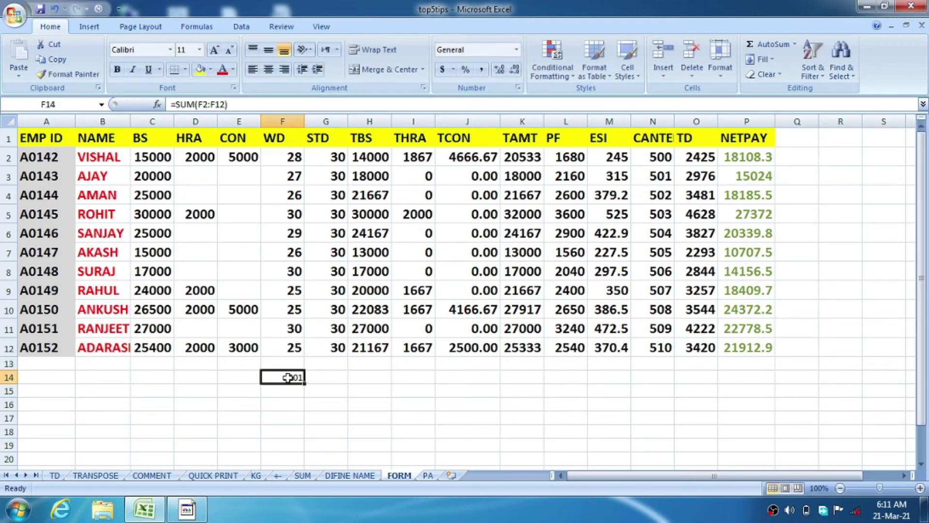
pyautogui.press('Delete')
pyautogui.click(362, 411)
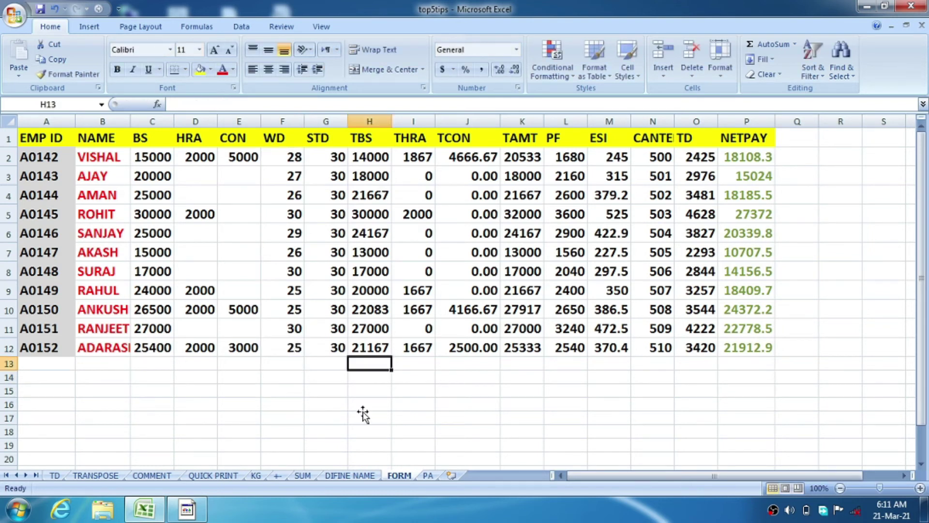
pyautogui.click(342, 390)
pyautogui.click(293, 375)
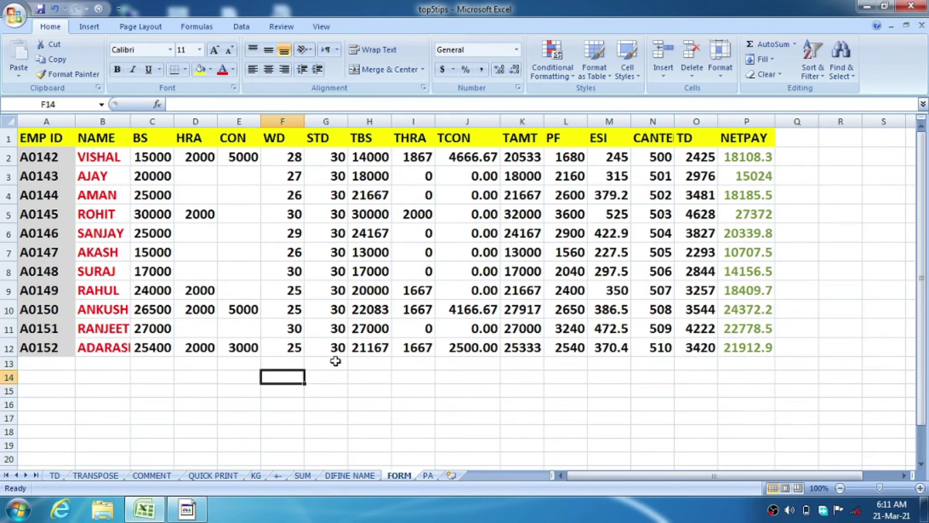
pyautogui.scroll(-4, 338, 406)
pyautogui.scroll(-8, 338, 402)
# Name the WD range F1:F12 'wd' through the Name Box.
pyautogui.scroll(-7, 334, 392)
pyautogui.click(329, 385)
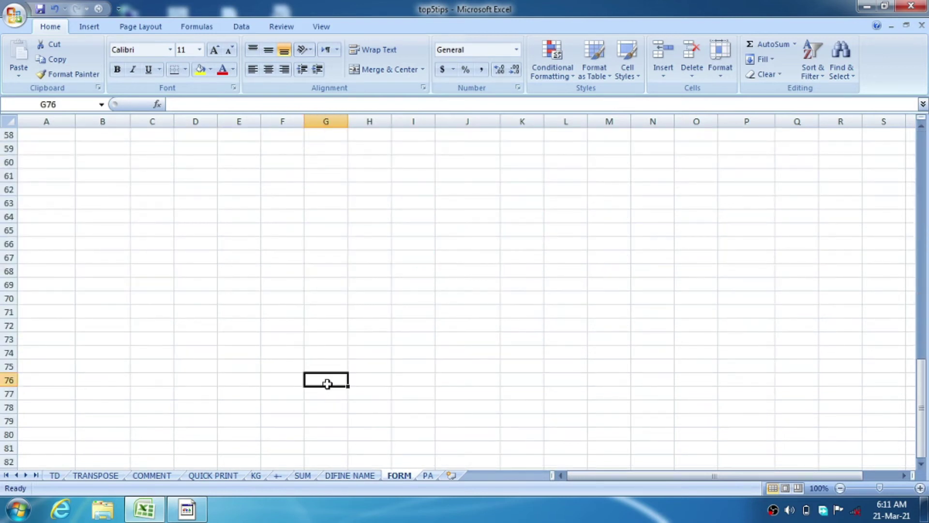
pyautogui.scroll(5, 329, 388)
pyautogui.scroll(7, 329, 388)
pyautogui.scroll(7, 328, 389)
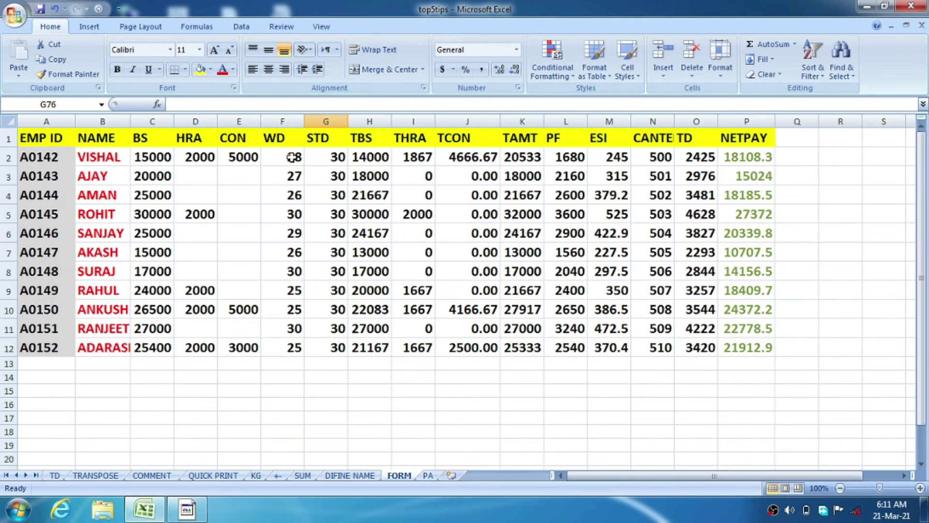
pyautogui.click(293, 374)
pyautogui.moveTo(281, 141); pyautogui.dragTo(289, 342)
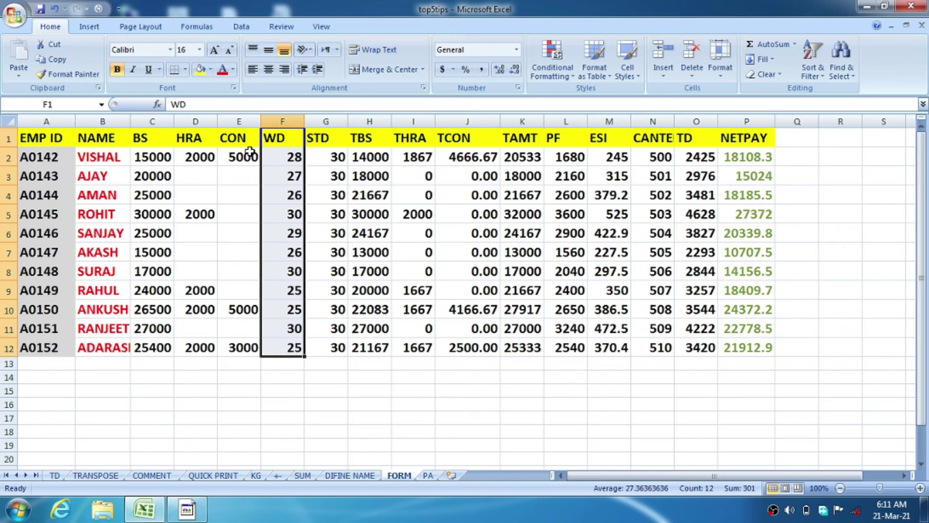
pyautogui.click(65, 104)
pyautogui.press('BackSpace')
pyautogui.write('we')
pyautogui.press('BackSpace')
pyautogui.write('d')
pyautogui.press('Return')
# Enter =SUM(wd) in F17, returning 301.
pyautogui.click(283, 419)
pyautogui.write('=')
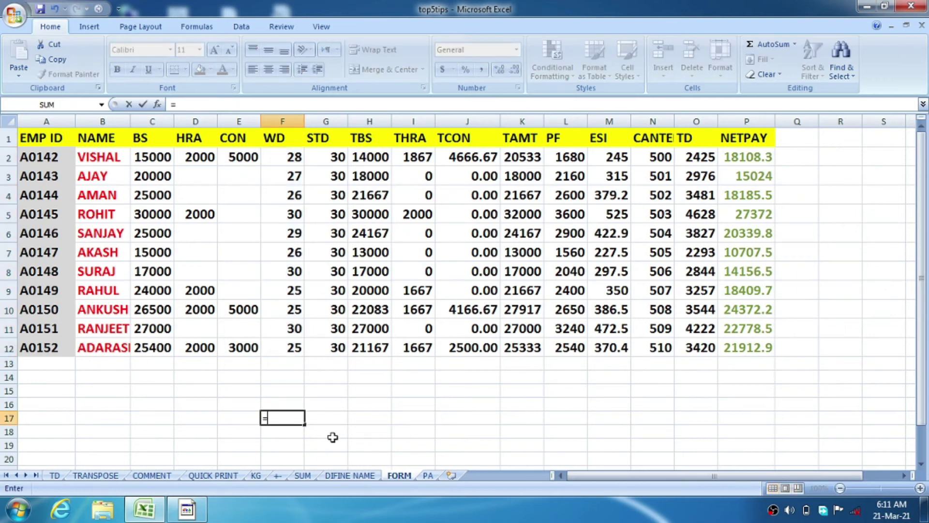
pyautogui.write('sum(')
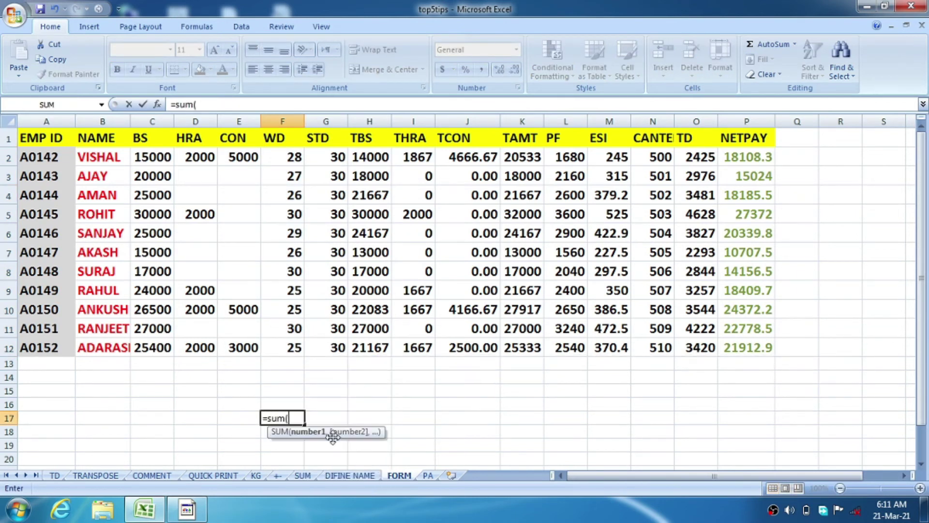
pyautogui.write('wd')
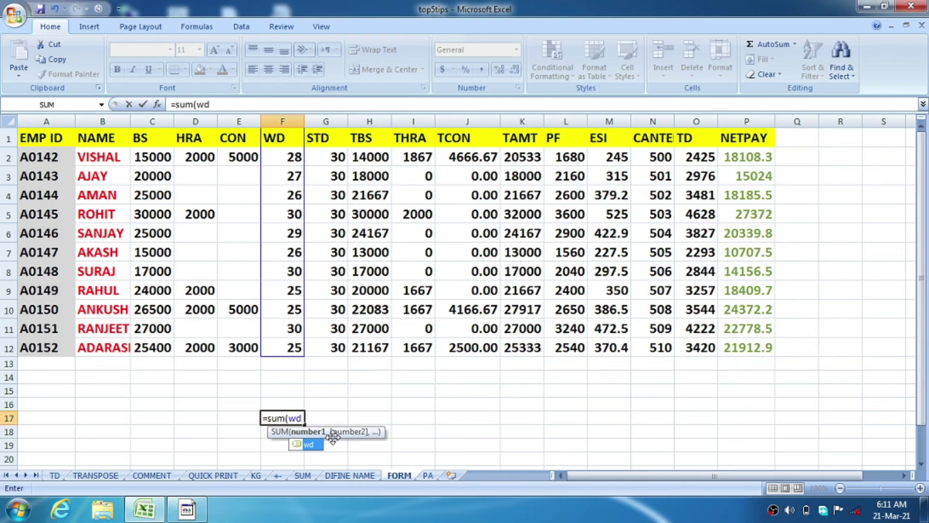
pyautogui.write(')')
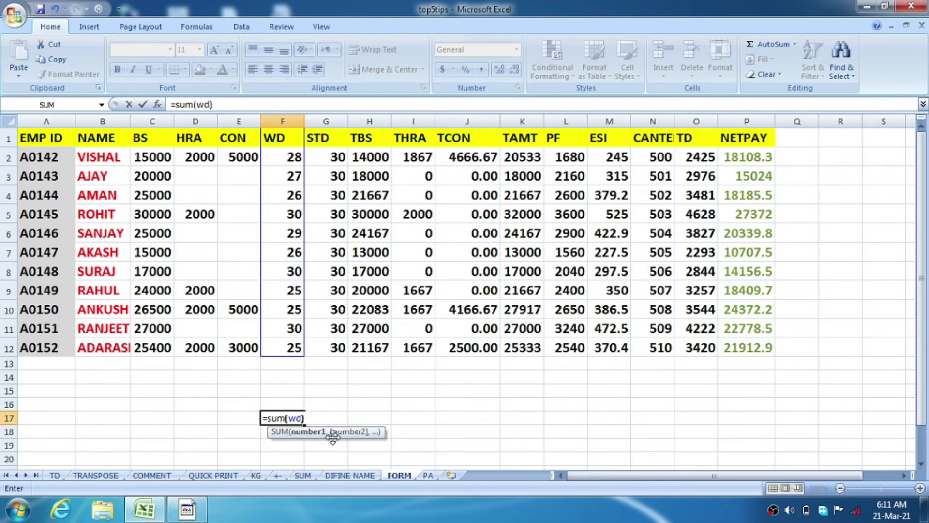
pyautogui.press('Return')
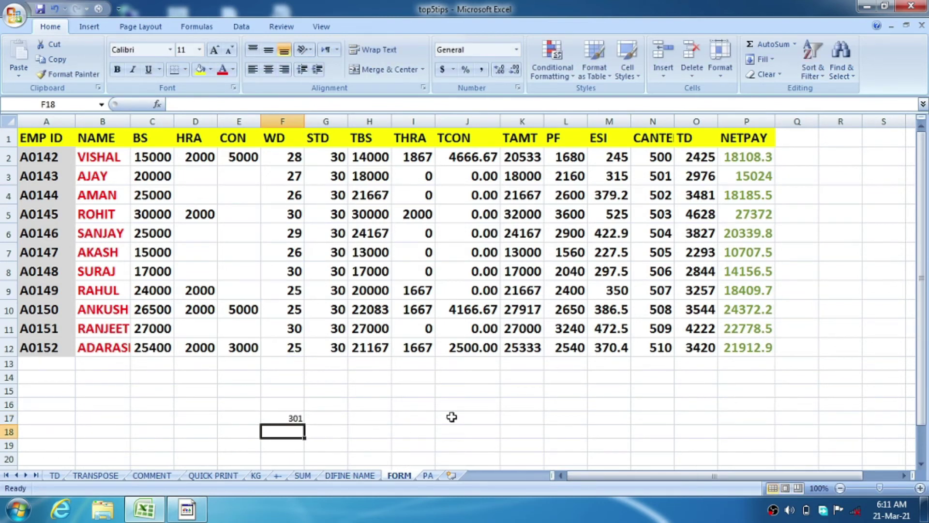
pyautogui.scroll(-12, 352, 458)
pyautogui.scroll(-1, 344, 442)
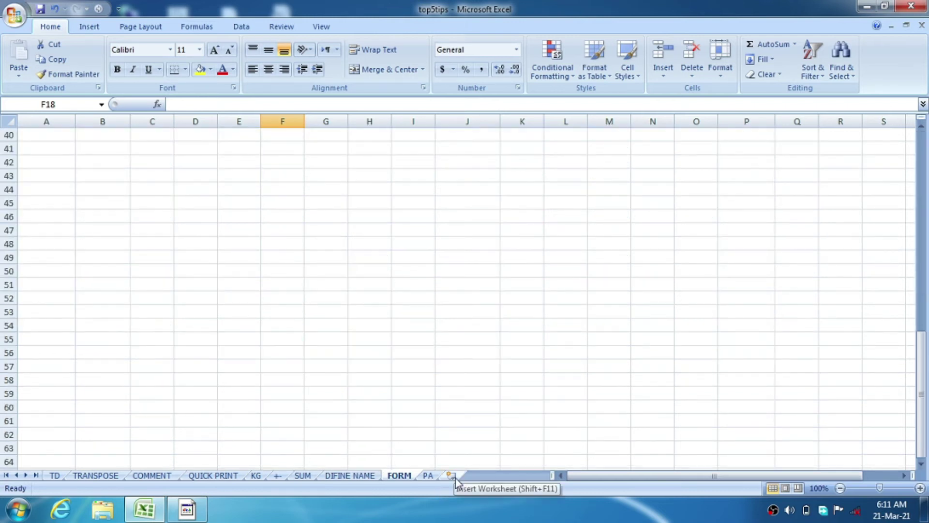
# Insert Sheet1, enter =MAX(wd) in E11 to get 30, and return to FORM.
pyautogui.click(451, 475)
pyautogui.click(299, 308)
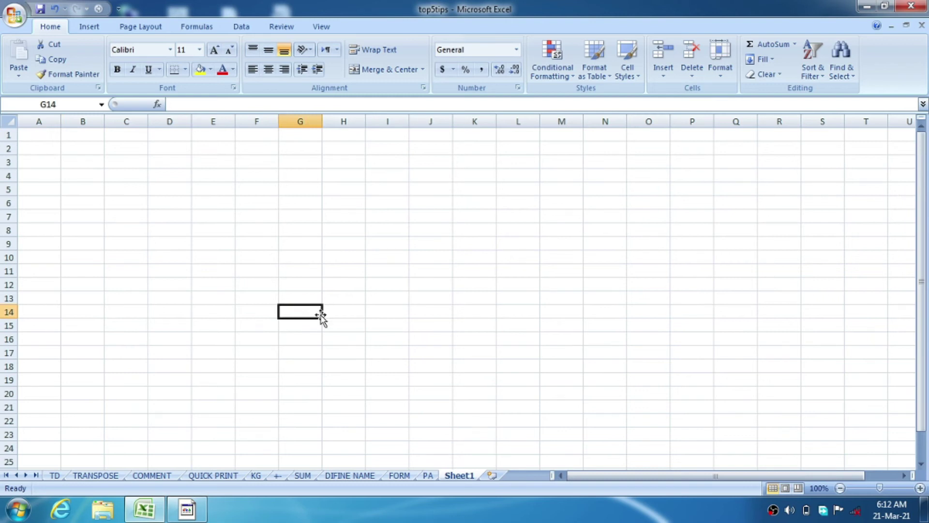
pyautogui.keyDown('ctrl'); pyautogui.scroll(5, 379, 315); pyautogui.keyUp('ctrl')
pyautogui.click(353, 357)
pyautogui.write('\\=')
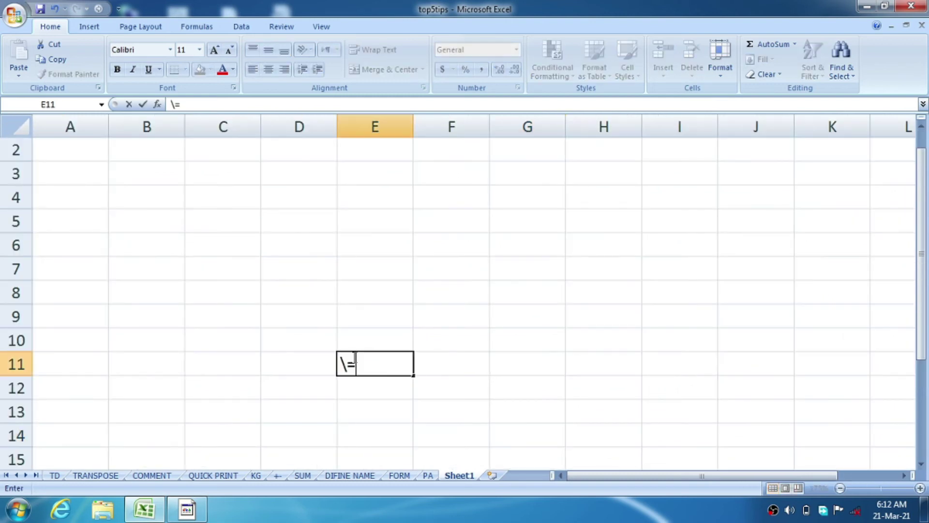
pyautogui.press('BackSpace')
pyautogui.press('BackSpace')
pyautogui.write('=')
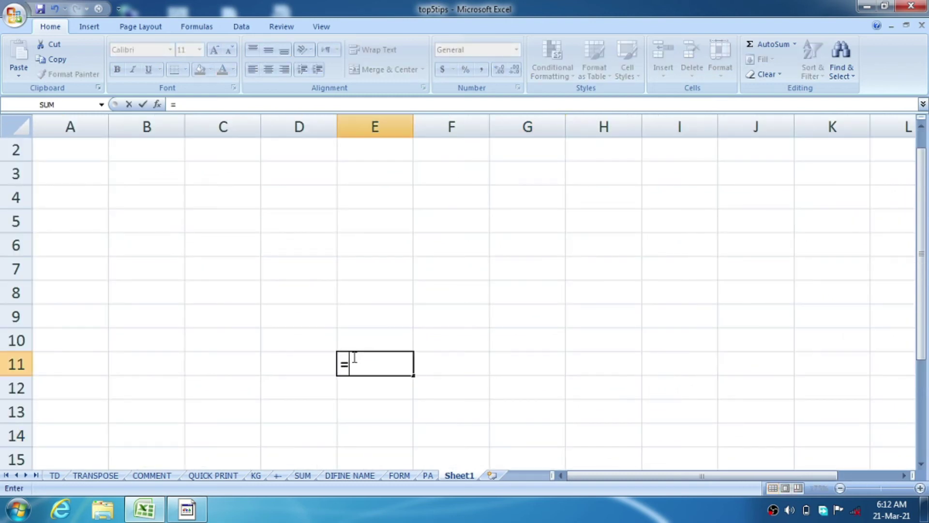
pyautogui.write('m')
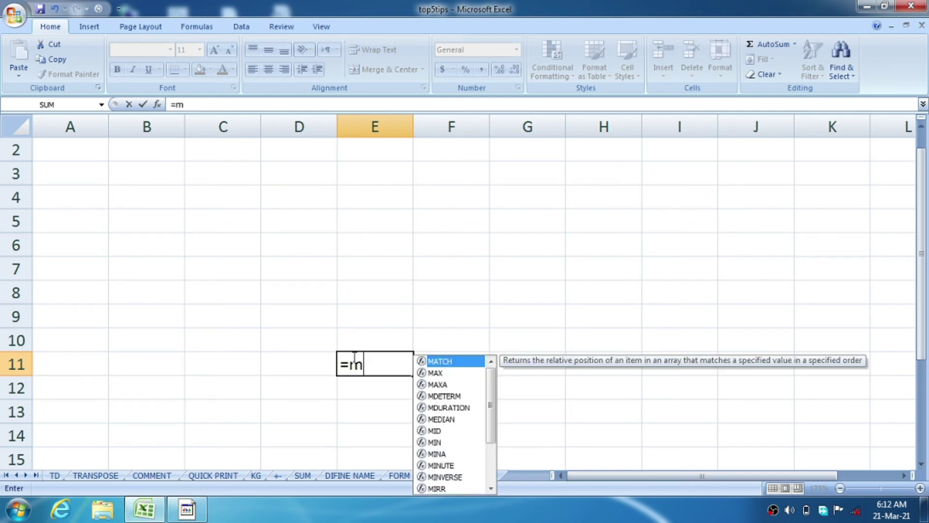
pyautogui.write('ax')
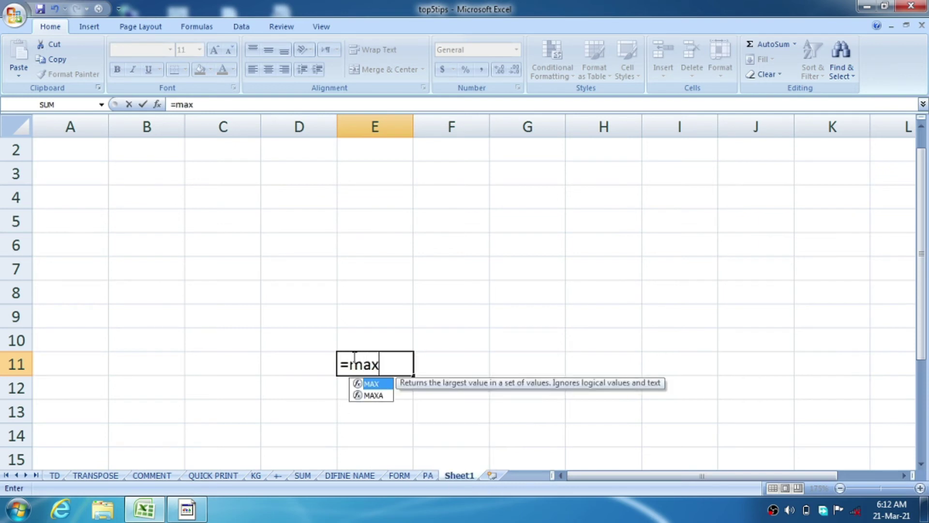
pyautogui.write('(')
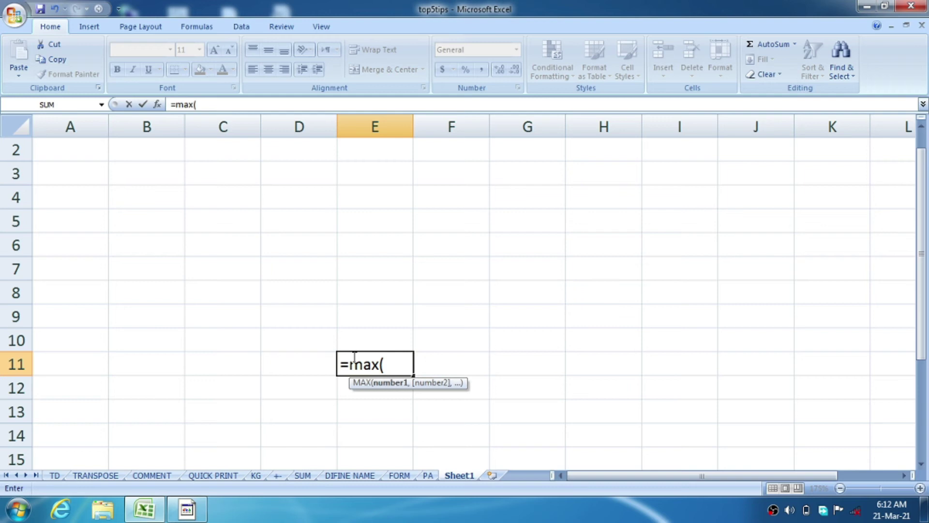
pyautogui.write('wd)')
pyautogui.press('Return')
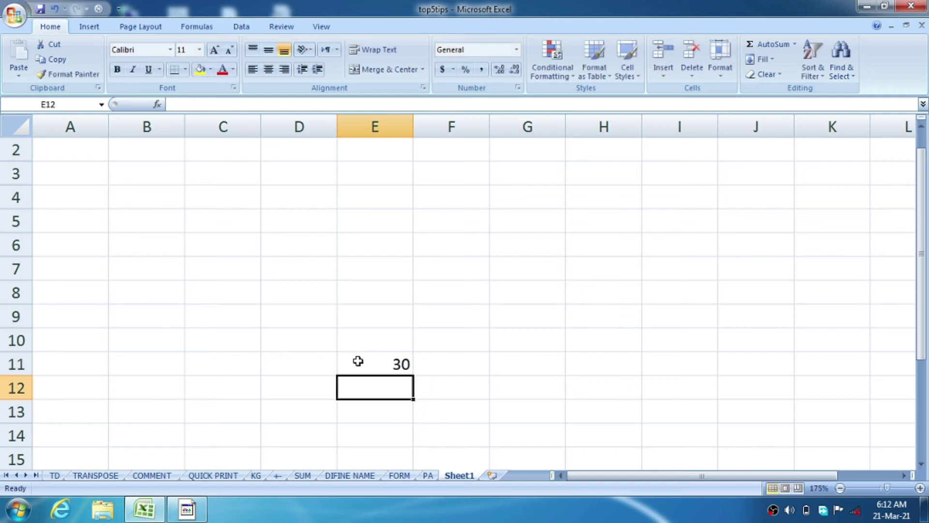
pyautogui.click(366, 363)
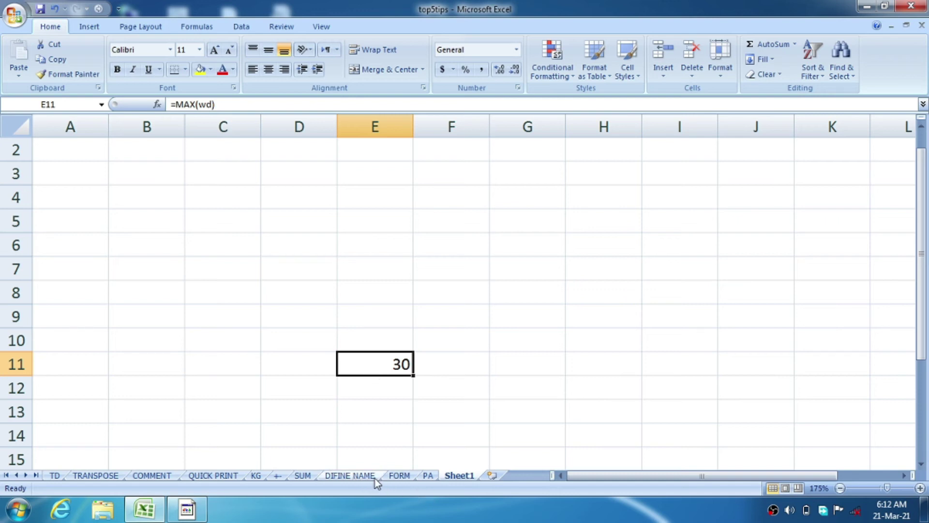
pyautogui.click(397, 476)
pyautogui.scroll(6, 394, 455)
# Delete the 301 =SUM(wd) total below the FORM table.
pyautogui.scroll(7, 387, 436)
pyautogui.keyDown('ctrl'); pyautogui.scroll(-5, 374, 420); pyautogui.keyUp('ctrl')
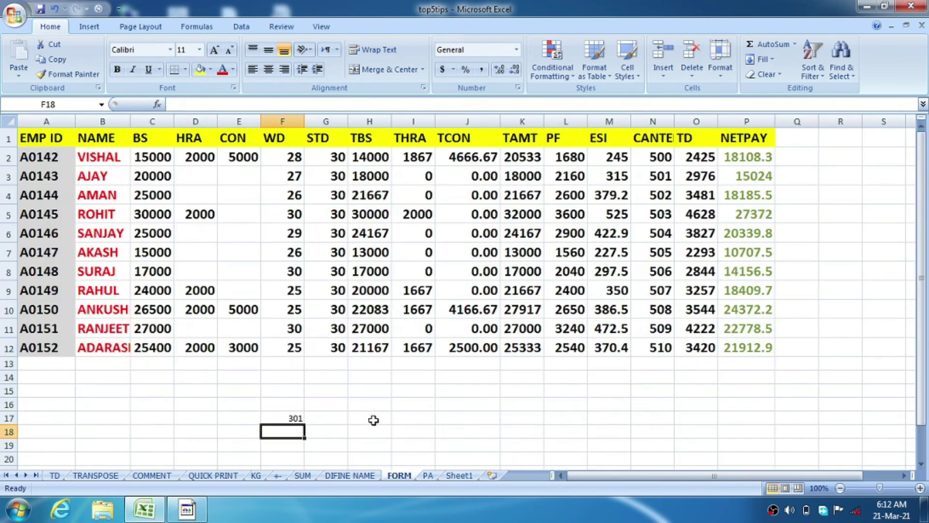
pyautogui.click(441, 403)
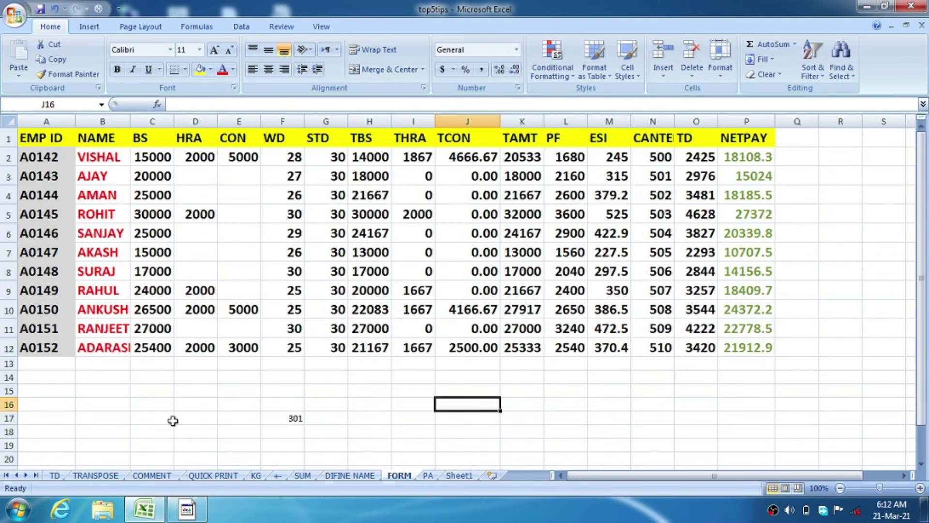
pyautogui.moveTo(176, 421); pyautogui.dragTo(392, 446)
pyautogui.press('Delete')
pyautogui.click(296, 428)
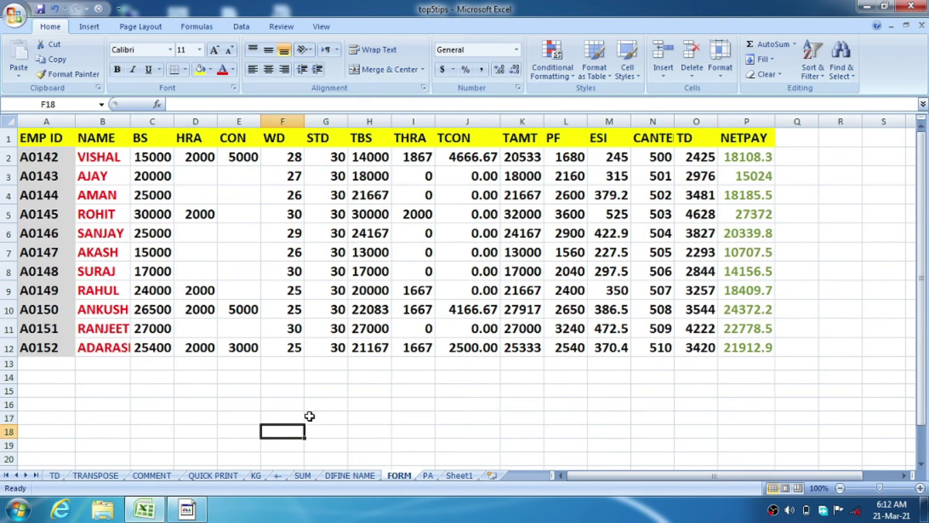
pyautogui.click(310, 416)
pyautogui.click(394, 438)
pyautogui.click(312, 420)
pyautogui.click(494, 380)
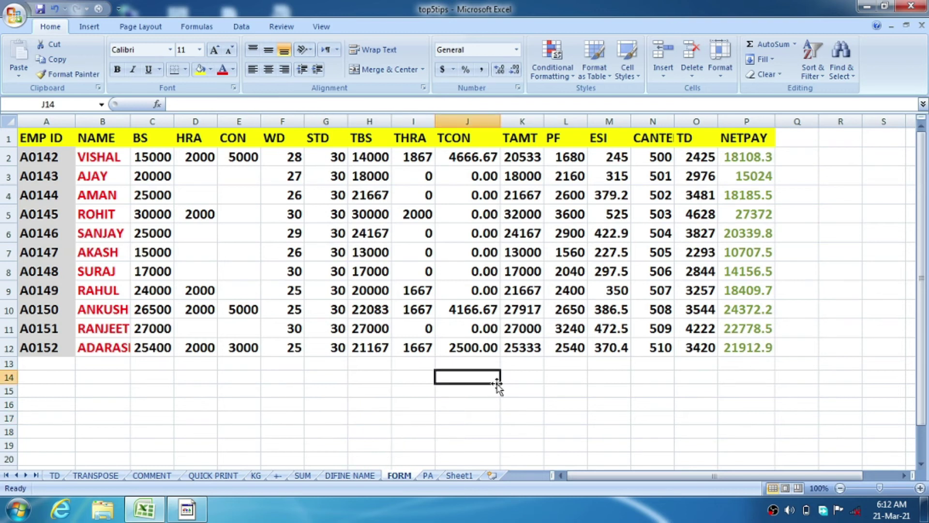
pyautogui.click(318, 406)
pyautogui.click(207, 380)
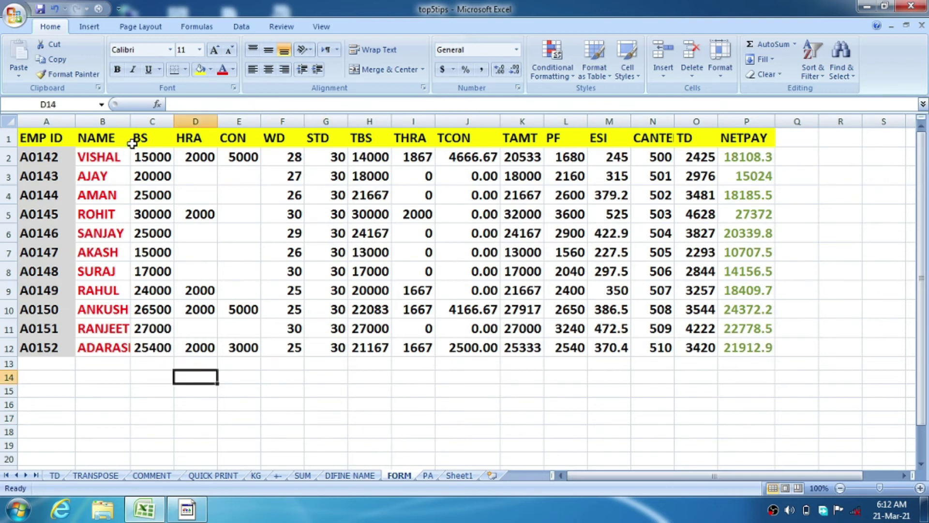
# Widen the NAME column B so ADARASH fits, then bring up the Office file menu.
pyautogui.moveTo(130, 121); pyautogui.dragTo(140, 121)
pyautogui.click(343, 378)
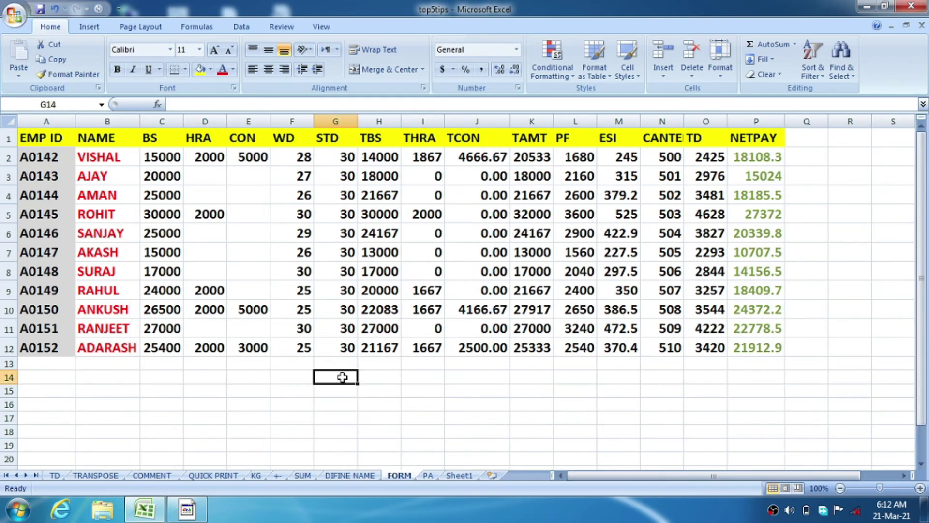
pyautogui.click(234, 417)
pyautogui.click(198, 378)
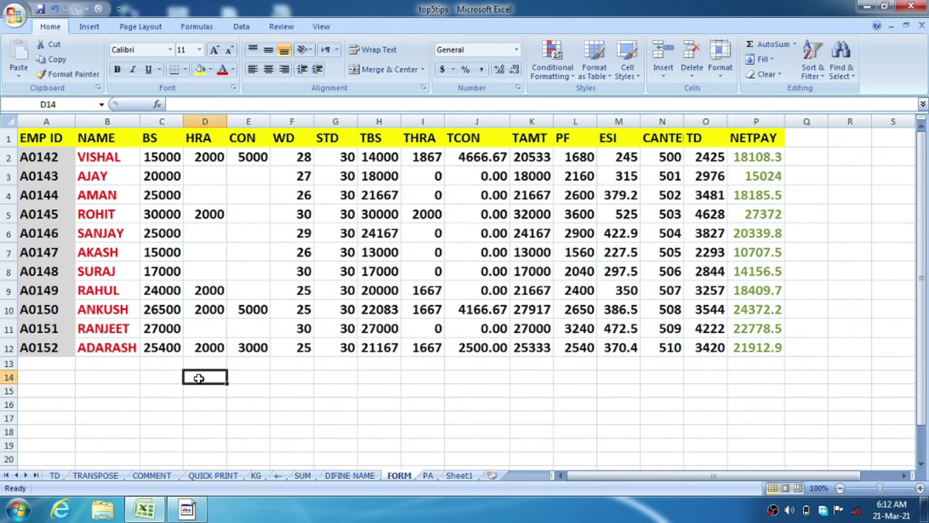
pyautogui.click(16, 16)
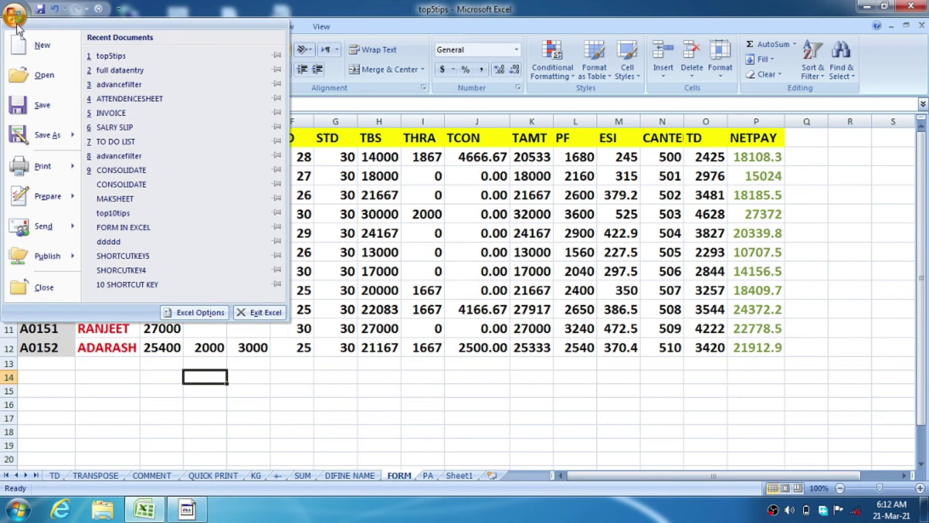
# Open the Customize page of Excel Options and browse the Popular Commands list.
pyautogui.click(194, 313)
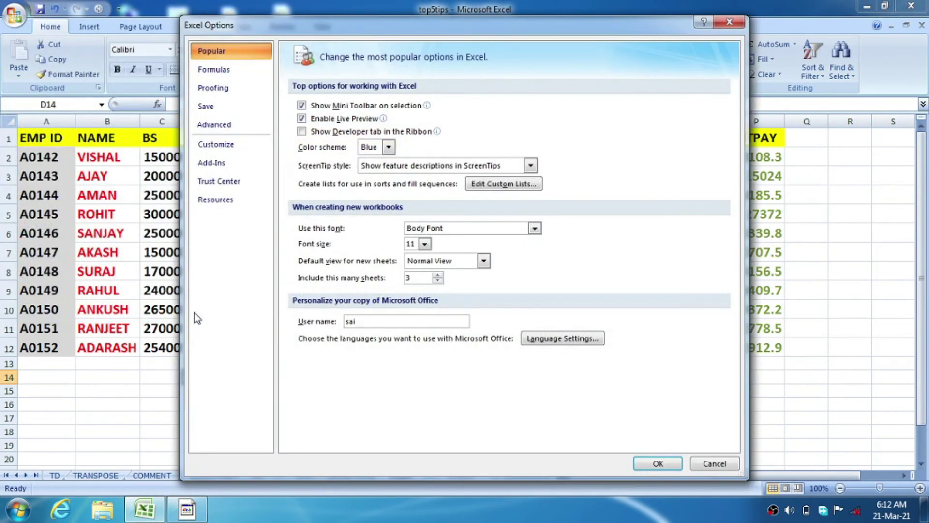
pyautogui.click(232, 145)
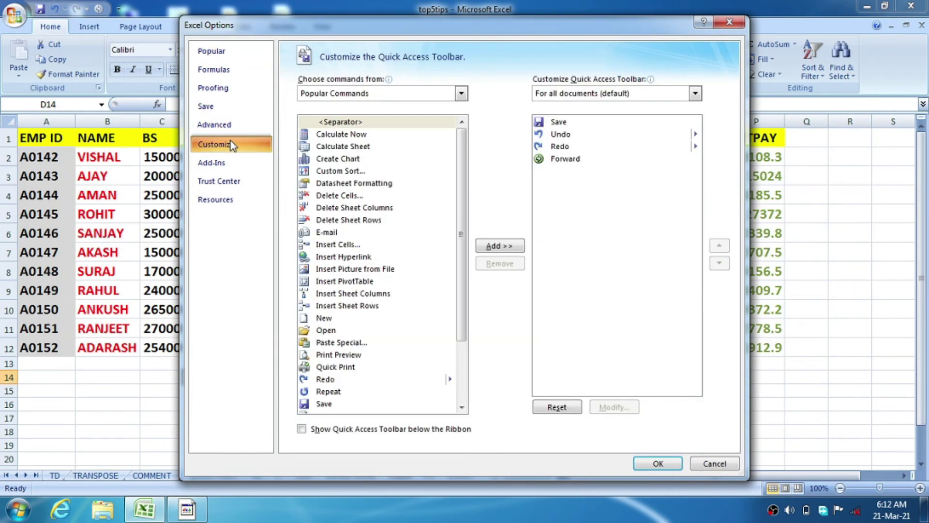
pyautogui.click(465, 94)
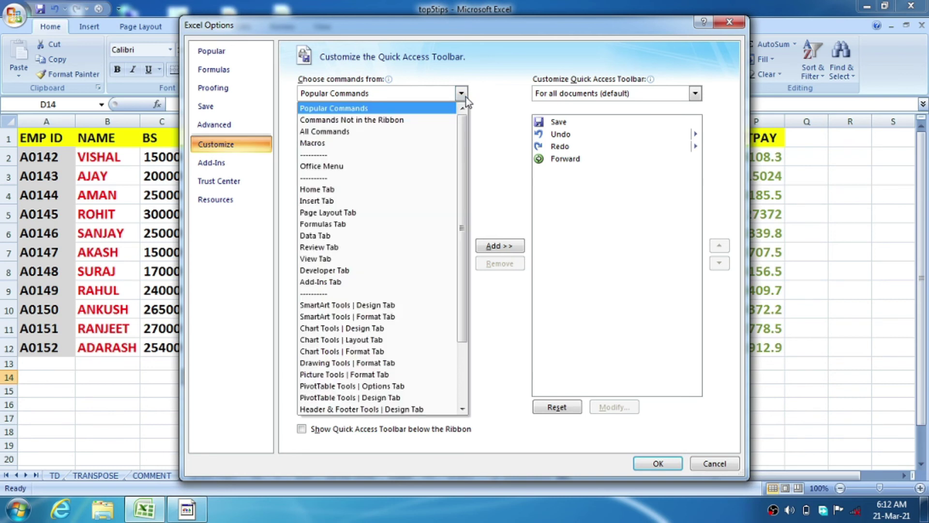
pyautogui.click(466, 97)
pyautogui.scroll(-2, 375, 269)
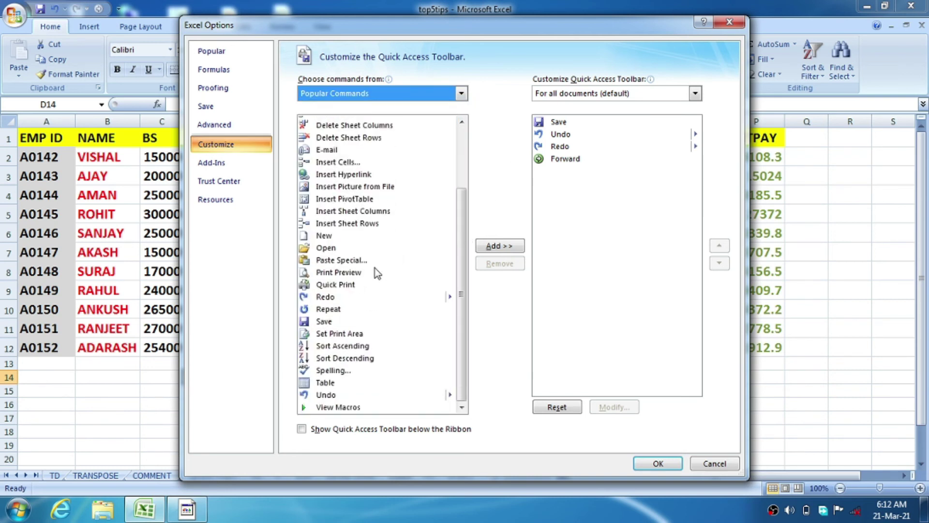
pyautogui.scroll(1, 359, 315)
pyautogui.scroll(2, 358, 316)
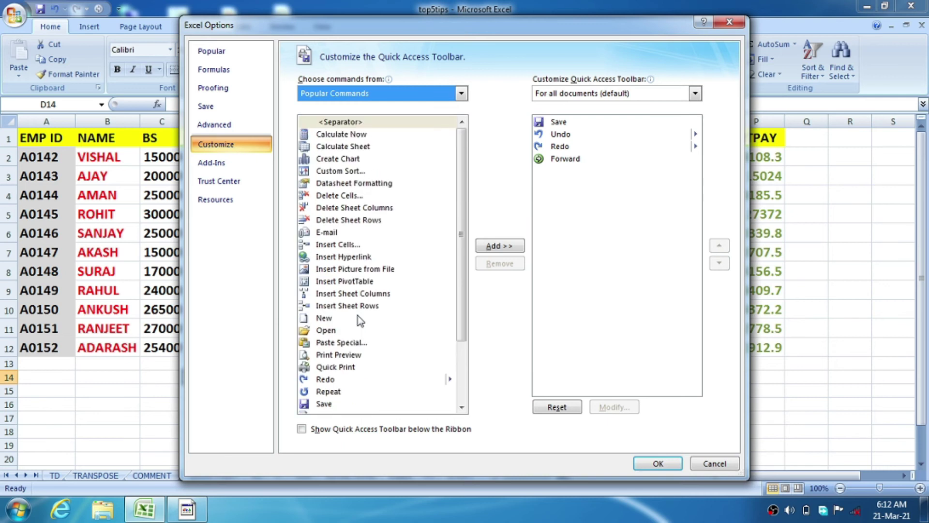
pyautogui.scroll(-3, 358, 315)
pyautogui.scroll(2, 358, 316)
pyautogui.scroll(-2, 358, 316)
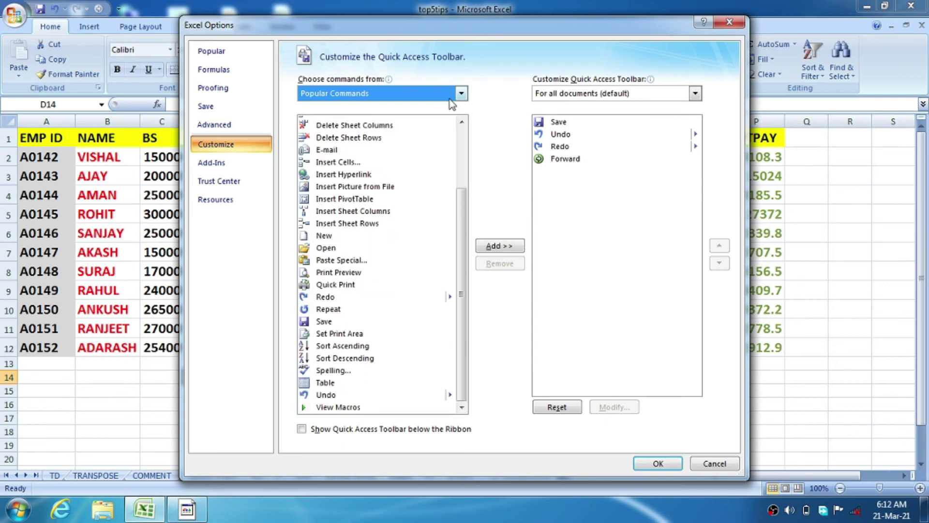
# Switch the command list to All Commands and look through it.
pyautogui.click(461, 93)
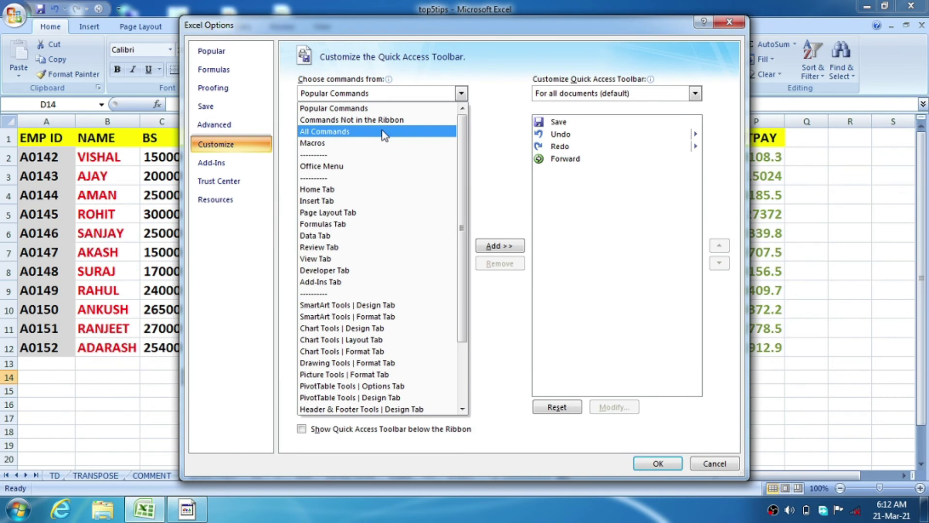
pyautogui.click(384, 131)
pyautogui.scroll(-8, 373, 232)
pyautogui.scroll(-5, 373, 234)
pyautogui.scroll(5, 373, 234)
# From Commands Not in the Ribbon, add Form to the Quick Access Toolbar and confirm with OK.
pyautogui.click(457, 96)
pyautogui.click(407, 120)
pyautogui.scroll(-3, 373, 230)
pyautogui.scroll(-3, 374, 231)
pyautogui.scroll(-4, 374, 230)
pyautogui.scroll(-3, 377, 245)
pyautogui.scroll(-4, 377, 245)
pyautogui.scroll(-7, 377, 245)
pyautogui.scroll(2, 378, 245)
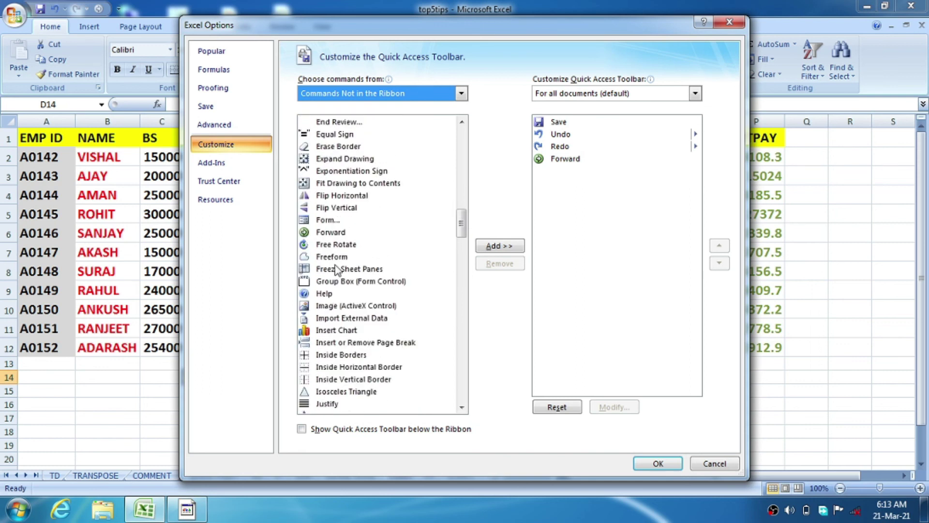
pyautogui.click(342, 220)
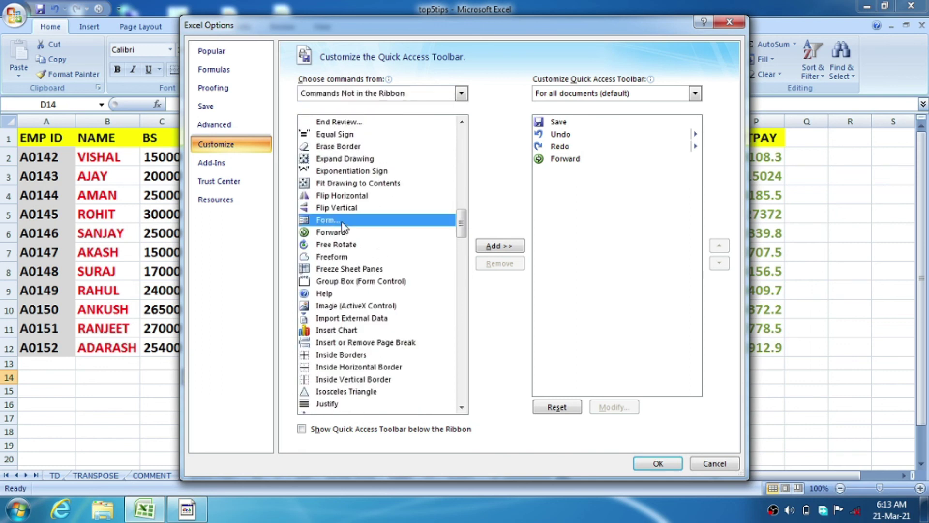
pyautogui.click(496, 247)
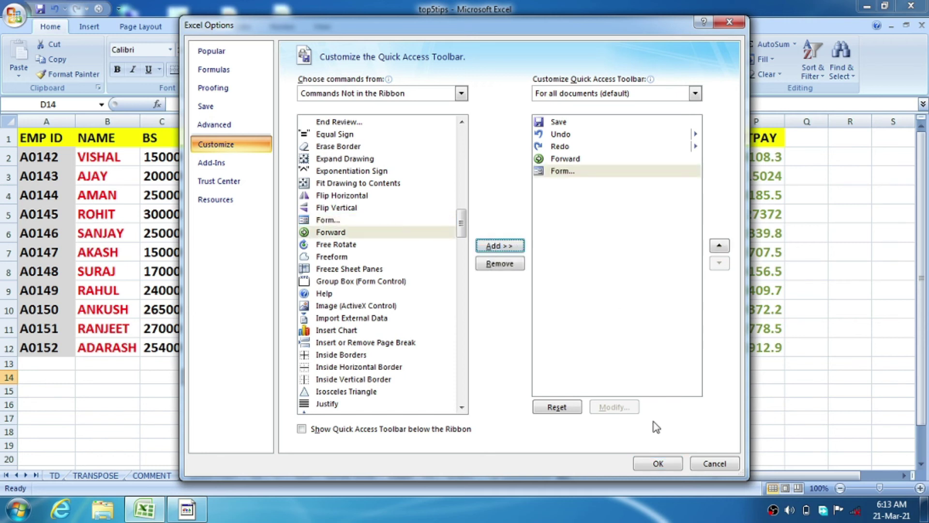
pyautogui.click(659, 463)
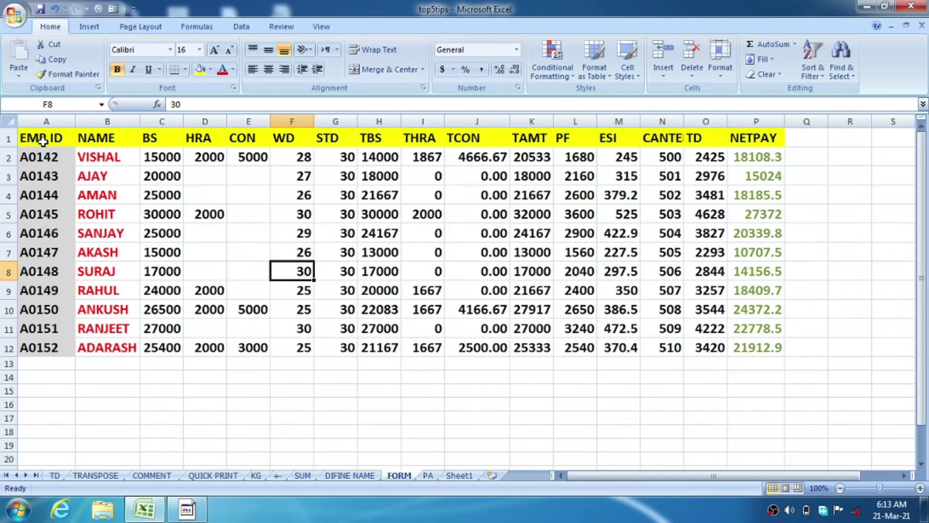
# Select the employee table A1:P12, open its data form, and search for EMP ID A0152.
pyautogui.moveTo(41, 138)
pyautogui.mouseDown()
pyautogui.moveTo(243, 204)
pyautogui.moveTo(755, 326)
pyautogui.moveTo(753, 343)
pyautogui.mouseUp()
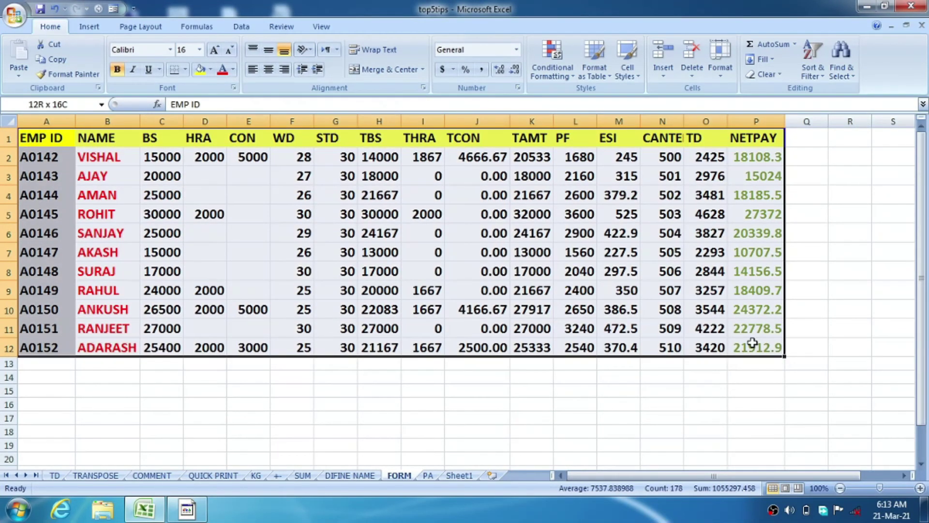
pyautogui.click(114, 8)
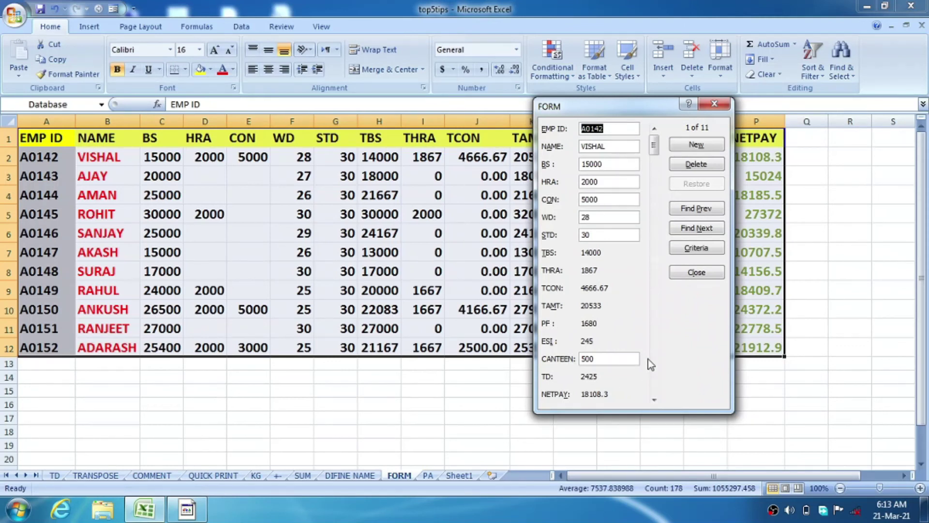
pyautogui.click(697, 248)
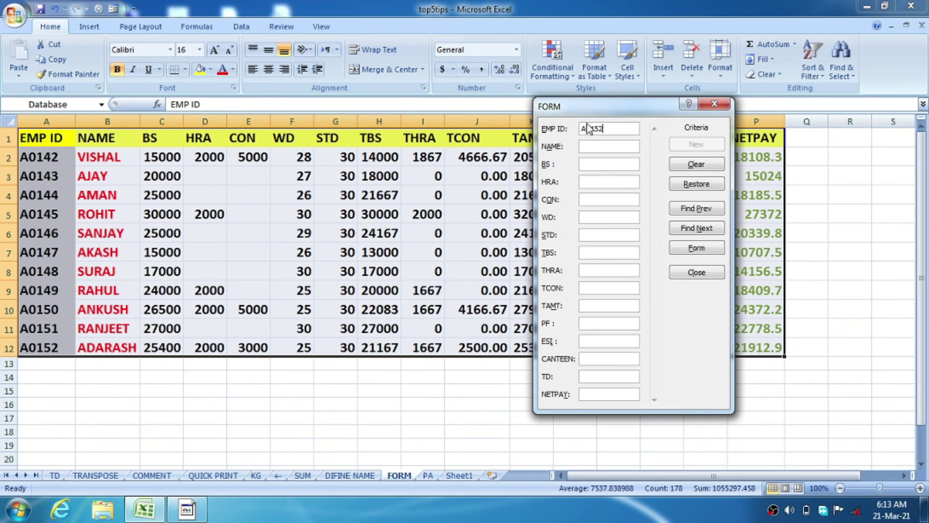
pyautogui.press('Return')
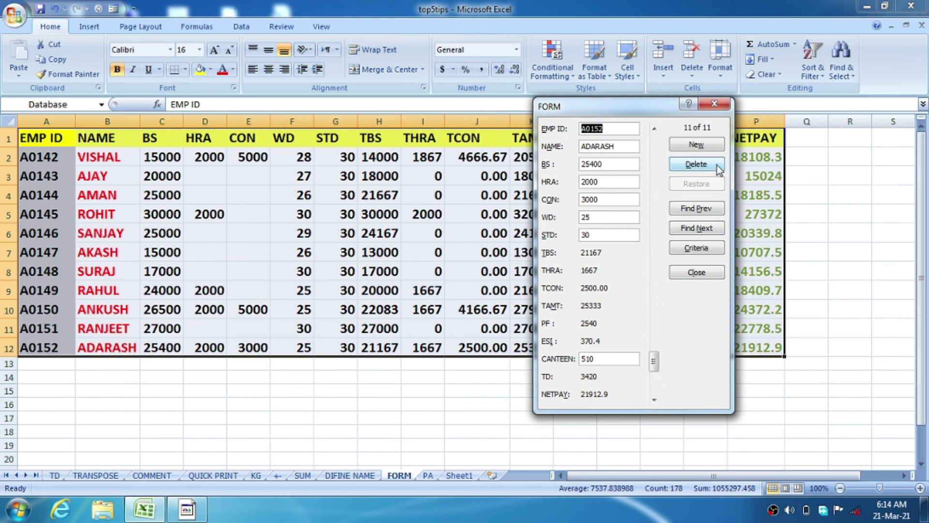
# Close the data form and bring up the Office menu's Print options for the QUICK PRINT sheet.
pyautogui.click(715, 104)
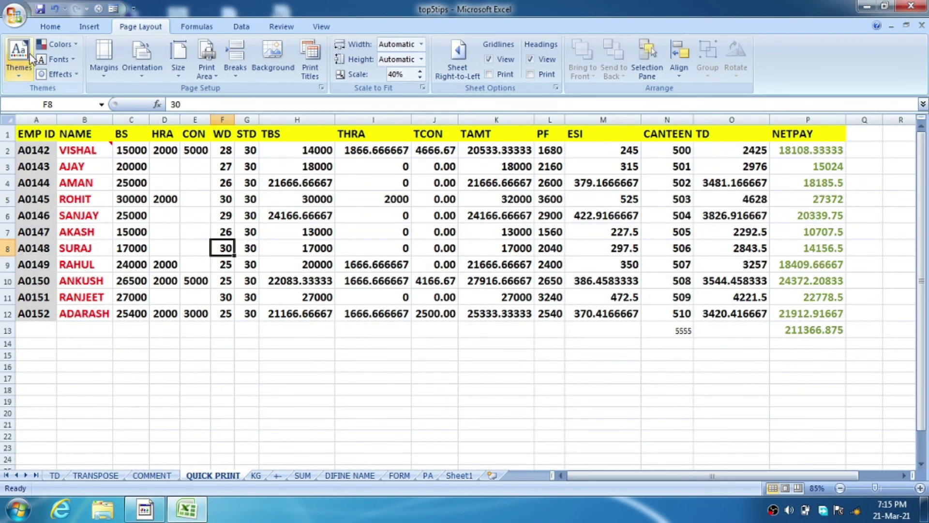
pyautogui.click(16, 18)
pyautogui.moveTo(42, 167)
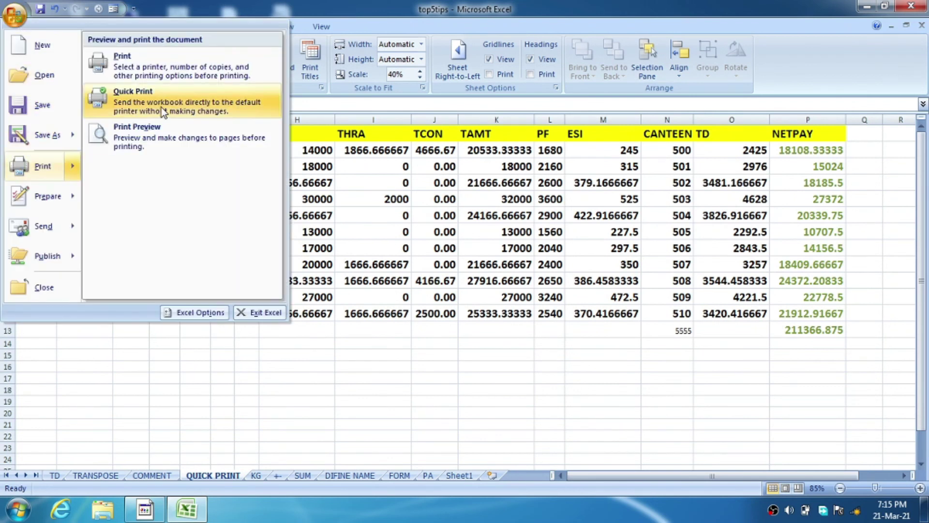
pyautogui.click(162, 110)
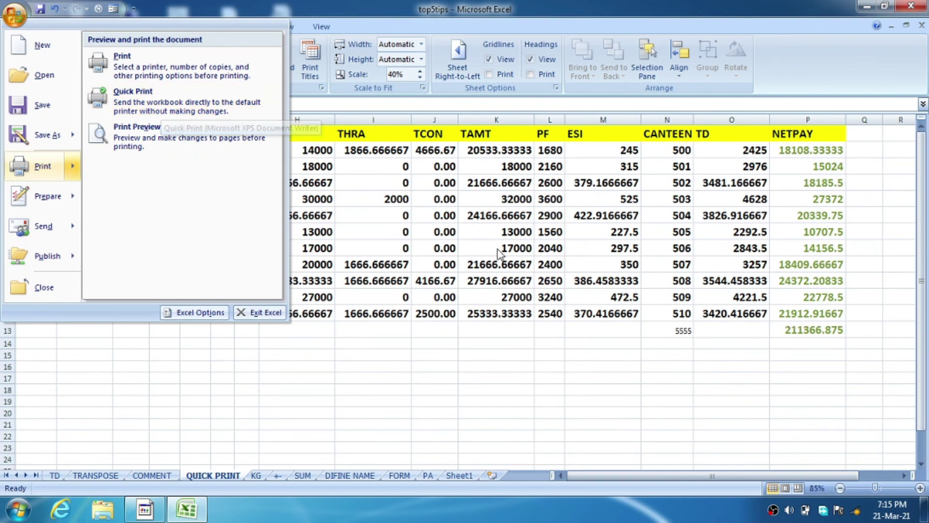
pyautogui.click(364, 265)
pyautogui.click(15, 14)
pyautogui.moveTo(42, 165)
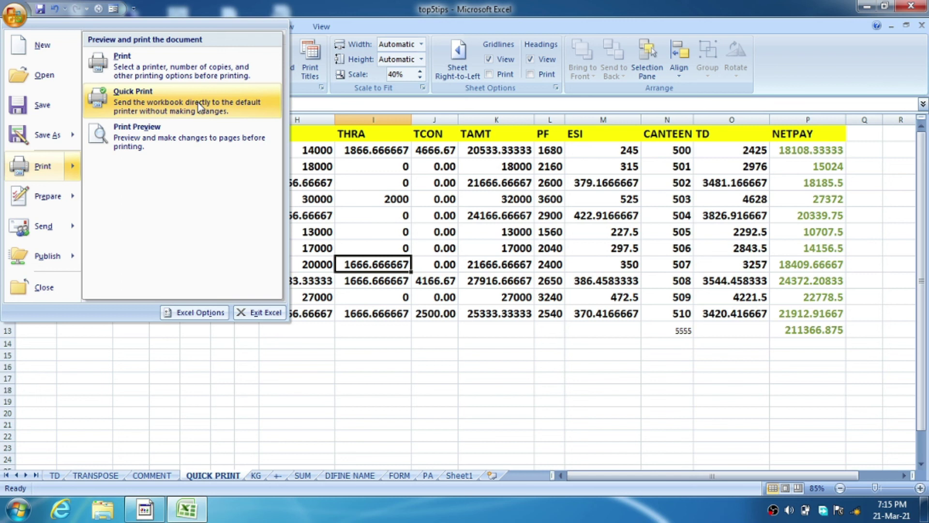
# Quick-print the sheet to an XPS file named QUICKPRINT saved on the Desktop.
pyautogui.click(201, 107)
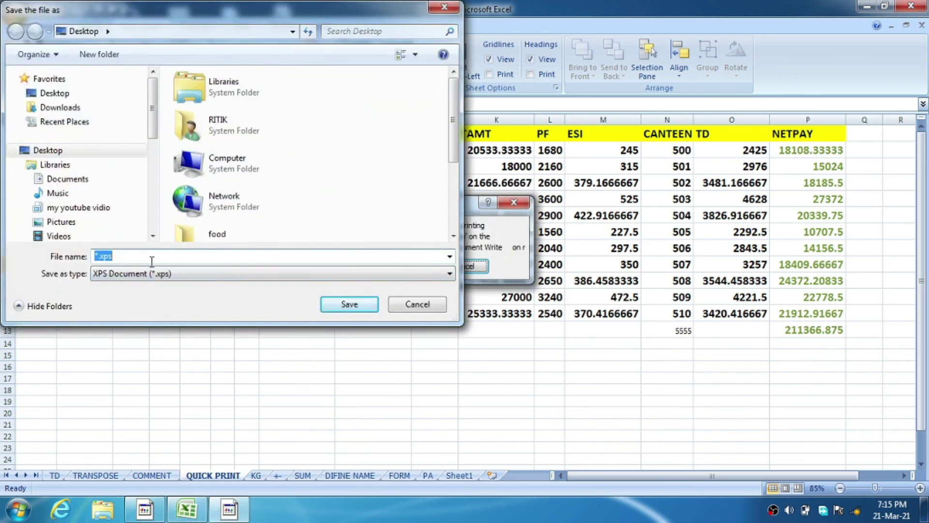
pyautogui.press('BackSpace')
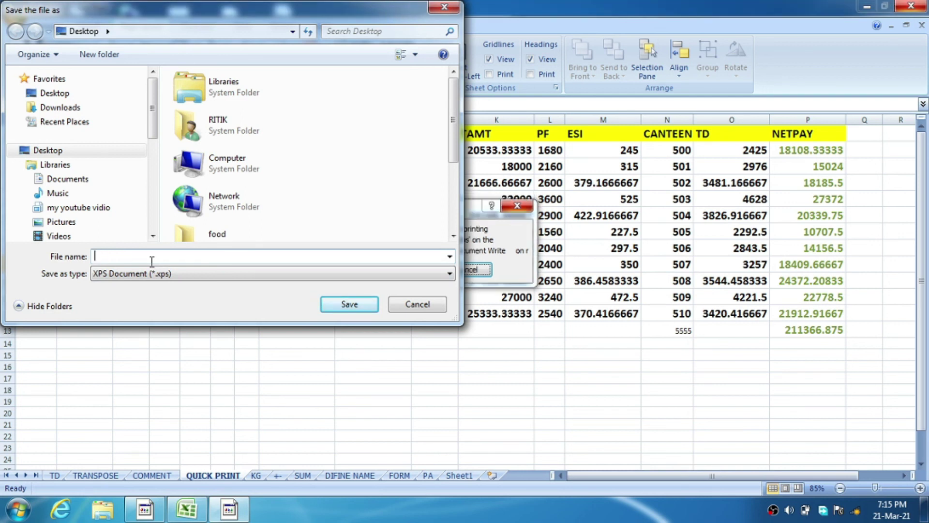
pyautogui.write('QUICKP')
pyautogui.write('RINT')
pyautogui.click(61, 151)
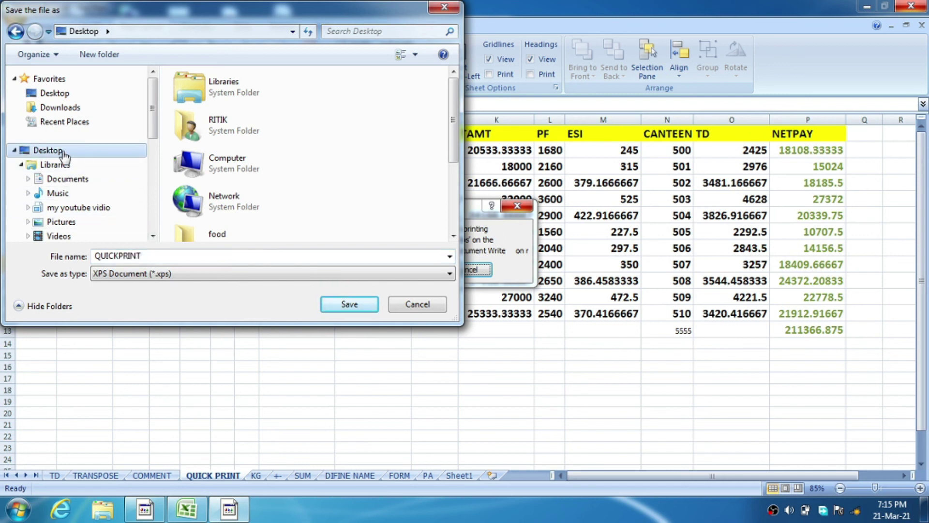
pyautogui.click(350, 305)
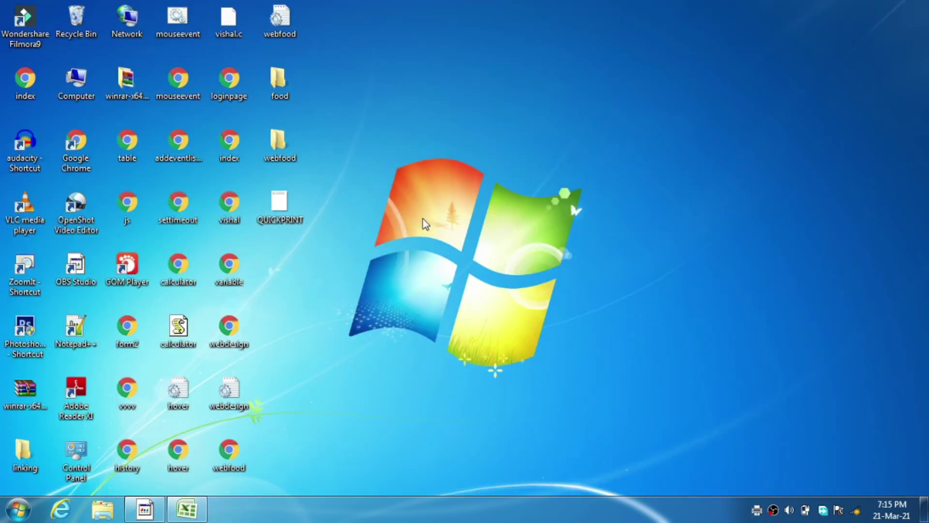
pyautogui.doubleClick(287, 203)
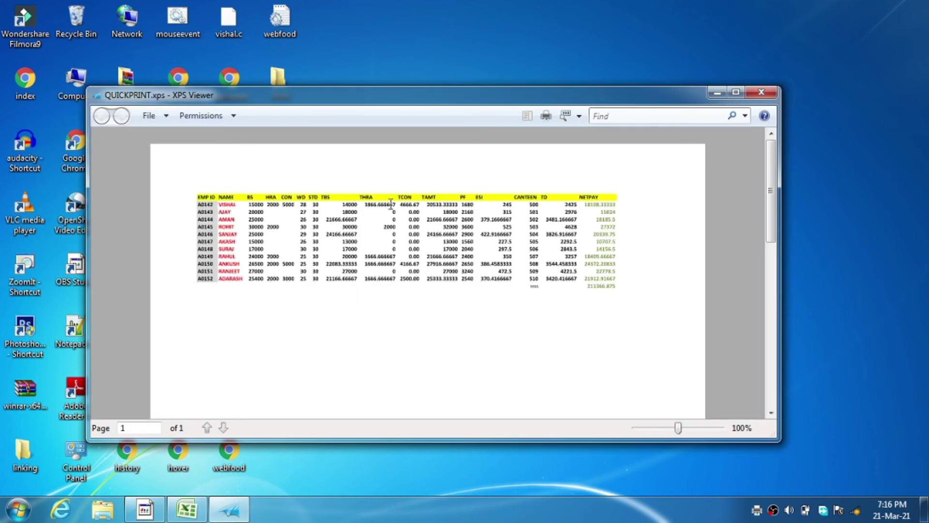
pyautogui.scroll(-5, 327, 249)
pyautogui.scroll(5, 327, 249)
pyautogui.click(761, 94)
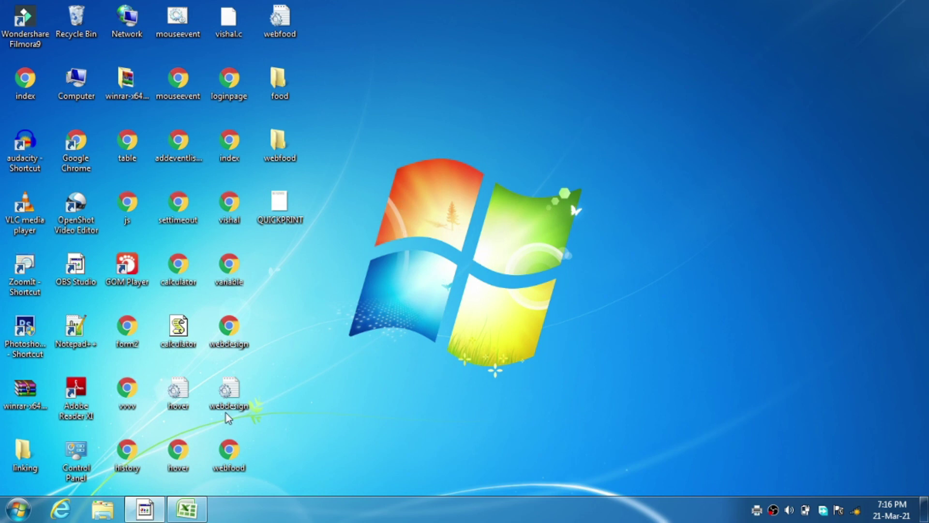
# Search the Start menu programs for 'XP' so XPS Viewer is listed.
pyautogui.click(22, 514)
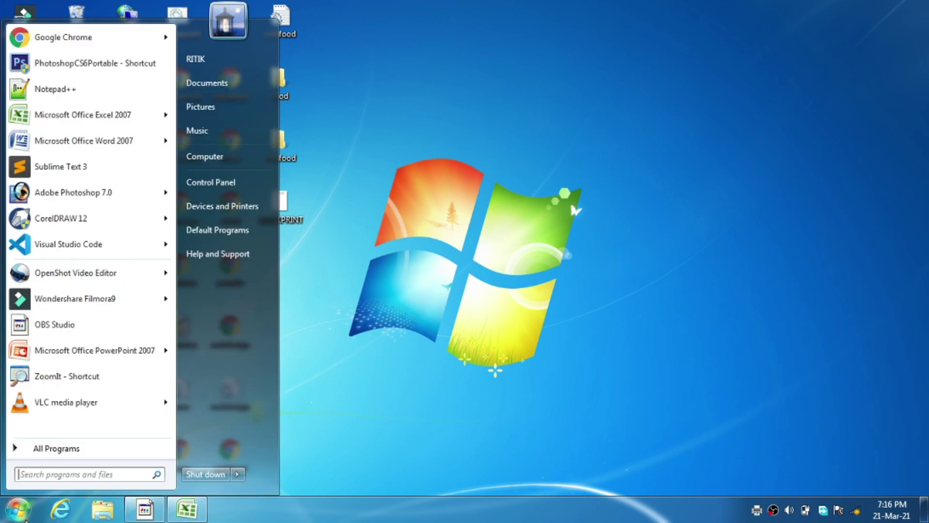
pyautogui.click(58, 477)
pyautogui.write('XPX')
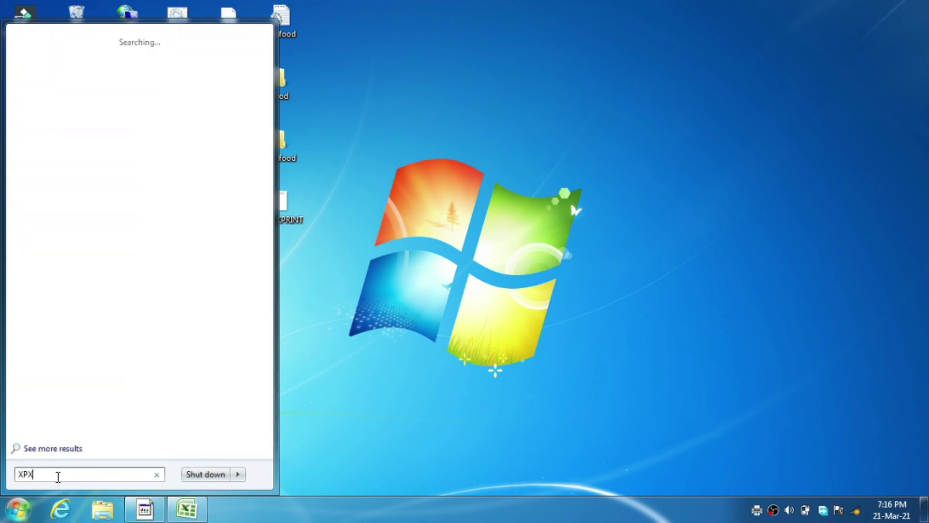
pyautogui.press('BackSpace')
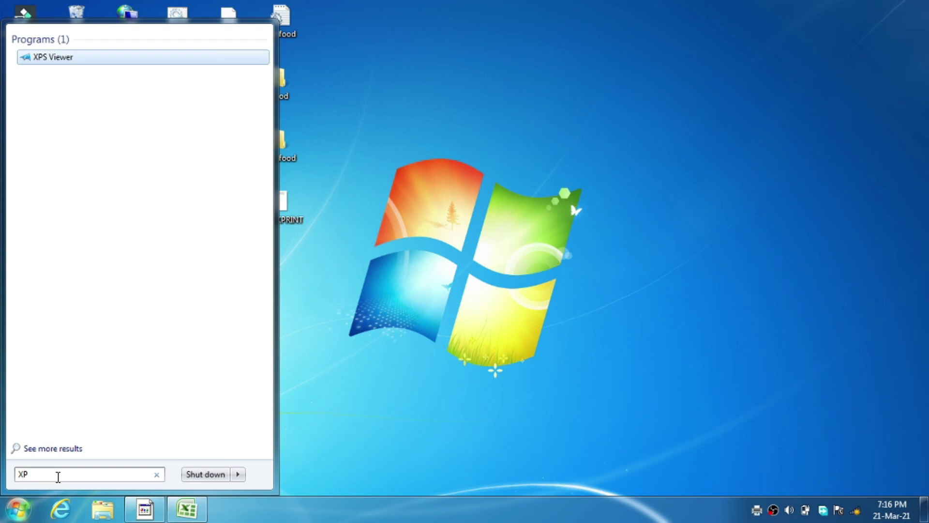